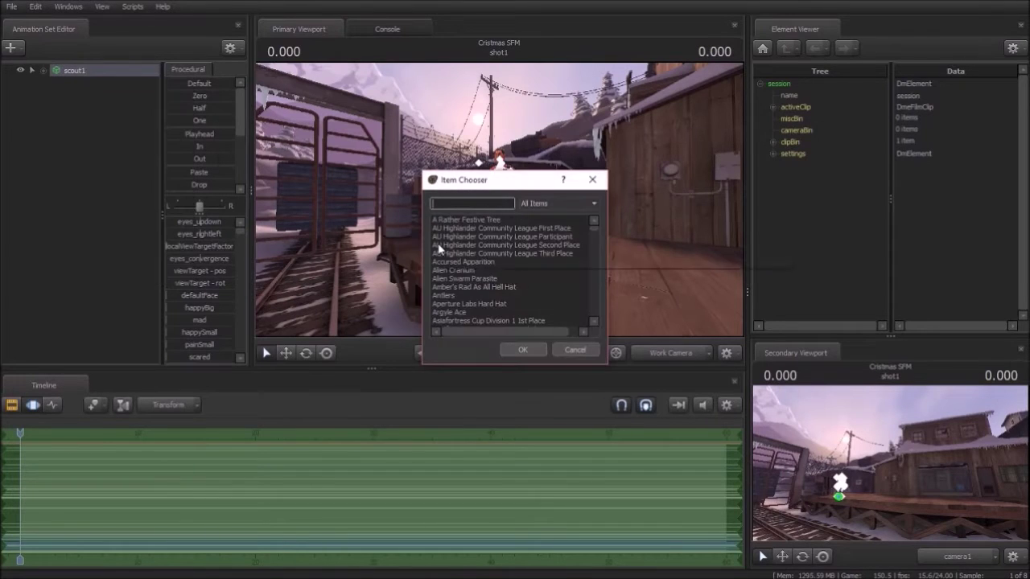
- Add the track jacket item to the scout
{"action": "mouse_move", "coordinate": [138, 230]}
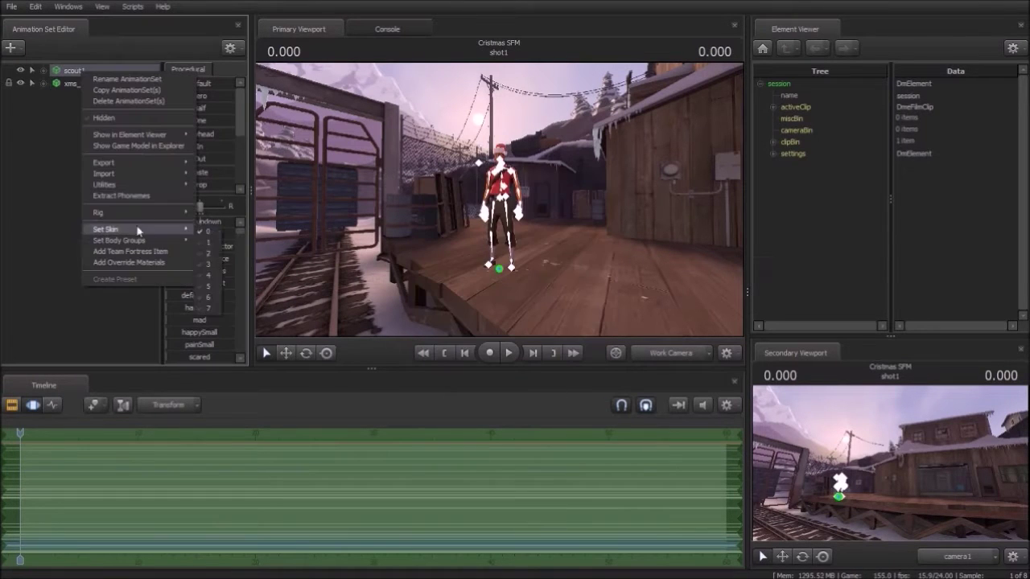
{"action": "left_click", "coordinate": [129, 251]}
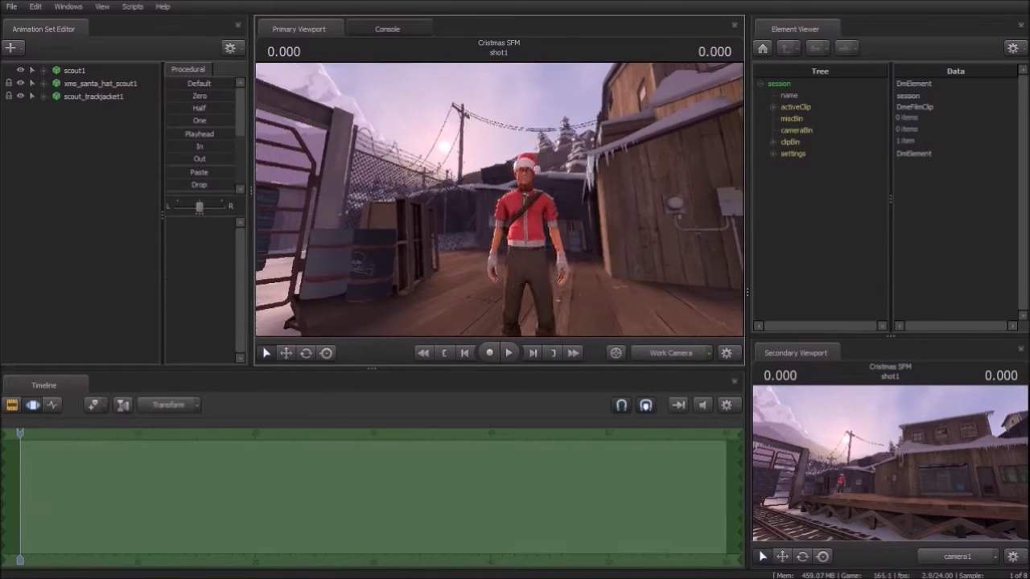
- Try to add the Scattergun item to the scout
{"action": "right_click", "coordinate": [89, 70]}
{"action": "left_click", "coordinate": [165, 247]}
{"action": "type", "text": "Scattergun"}
{"action": "key", "text": "Down"}
{"action": "key", "text": "Return"}
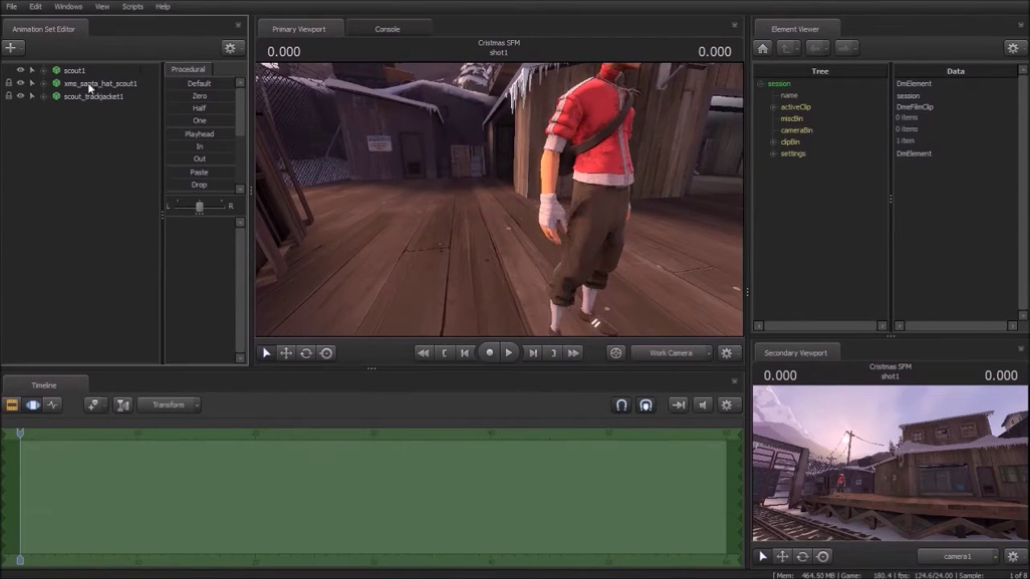
- Filter the scout's items by "Fest" and add a scattergun from the matches
{"action": "right_click", "coordinate": [88, 70]}
{"action": "left_click", "coordinate": [165, 247]}
{"action": "type", "text": "Fest"}
{"action": "double_click", "coordinate": [476, 262]}
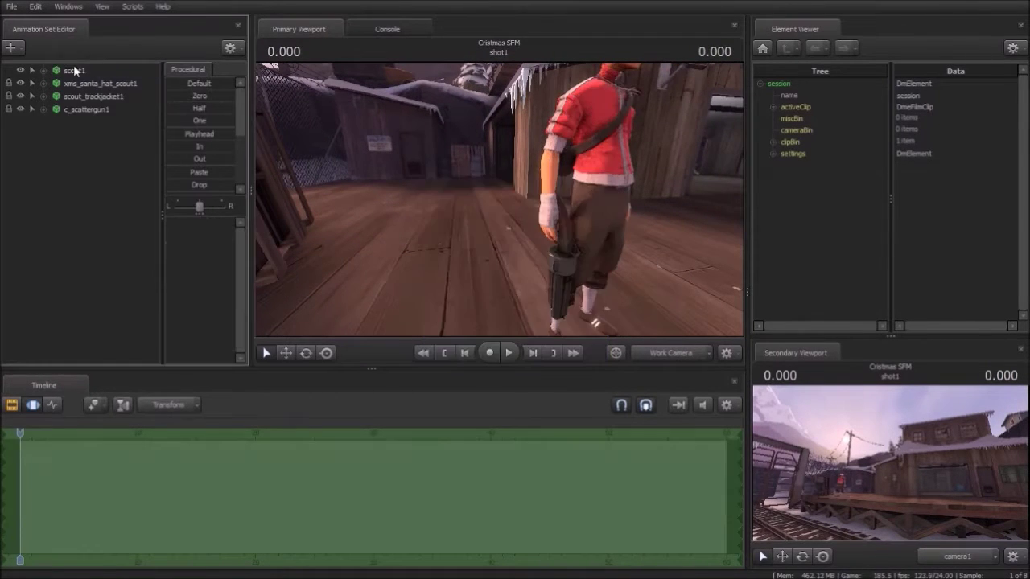
- Import a standing pose sequence onto the scout, with the gun resting on his shoulder and one hand on his hip
{"action": "right_click", "coordinate": [76, 70]}
{"action": "left_click", "coordinate": [233, 173]}
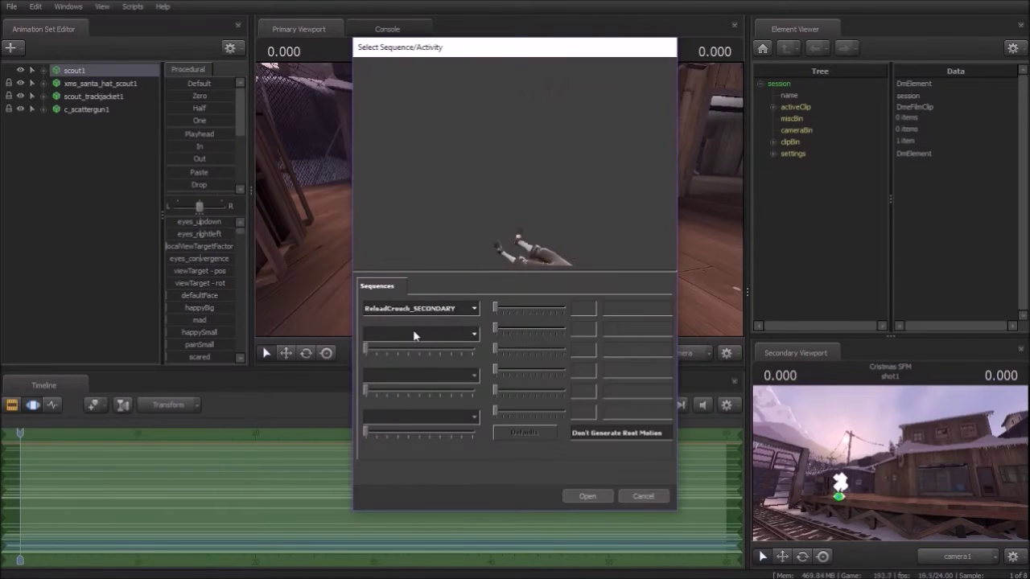
{"action": "key", "text": "Down"}
{"action": "key", "text": "Down"}
{"action": "key", "text": "Down"}
{"action": "key", "text": "Down"}
{"action": "key", "text": "Down"}
{"action": "key", "text": "Down"}
{"action": "key", "text": "Down"}
{"action": "key", "text": "Down"}
{"action": "key", "text": "Down"}
{"action": "key", "text": "Down"}
{"action": "key", "text": "Down"}
{"action": "key", "text": "Down"}
{"action": "key", "text": "Down"}
{"action": "key", "text": "Down"}
{"action": "key", "text": "Down"}
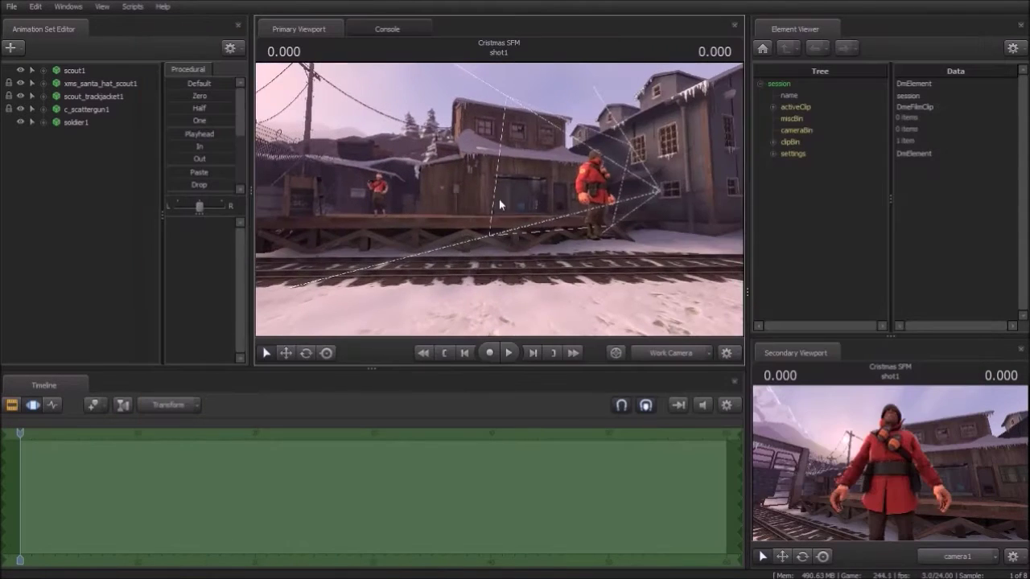
- Move the soldier onto the wooden platform beside the scout
{"action": "left_click_drag", "start_coordinate": [407, 226], "coordinate": [399, 217]}
{"action": "key", "text": "w"}
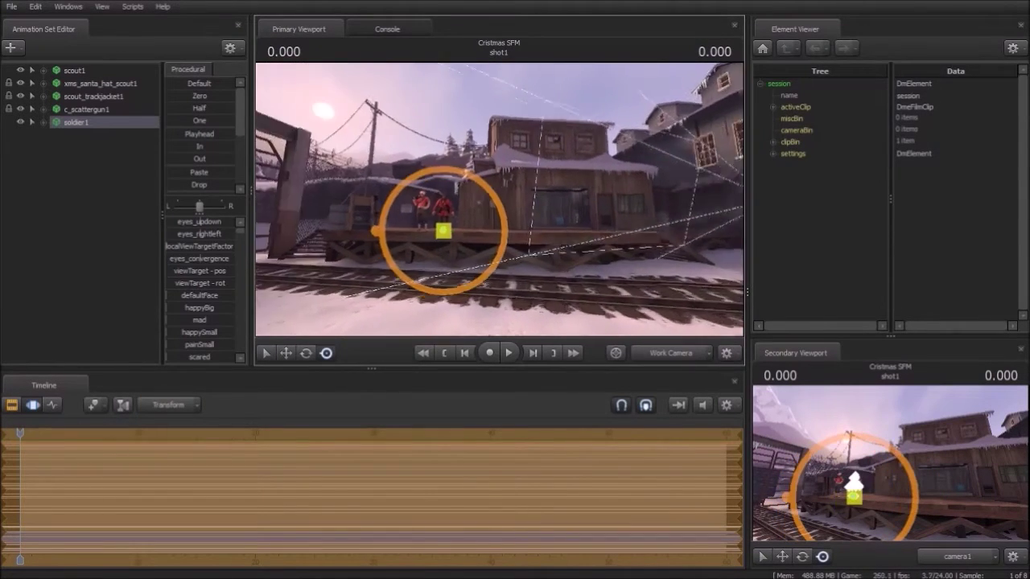
{"action": "left_click_drag", "start_coordinate": [441, 259], "coordinate": [458, 301]}
{"action": "key", "text": "s"}
- Set the soldier's grenades body group to <none>
{"action": "right_click", "coordinate": [130, 124]}
{"action": "mouse_move", "coordinate": [203, 295]}
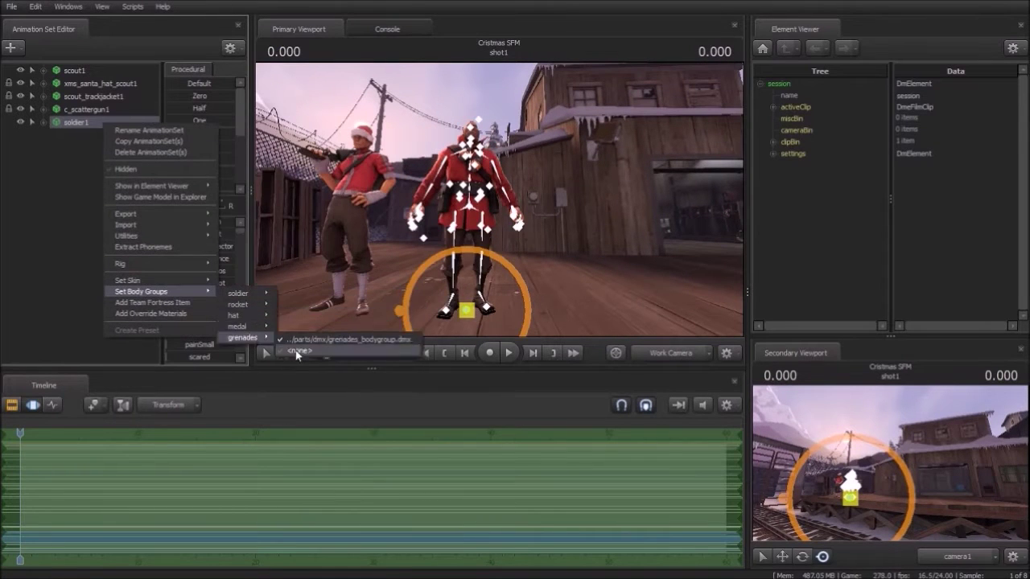
{"action": "left_click", "coordinate": [296, 352]}
- Add the War on Smissmas Battle Hood and the War on Smissmas Battle Socks to the soldier
{"action": "right_click", "coordinate": [98, 120]}
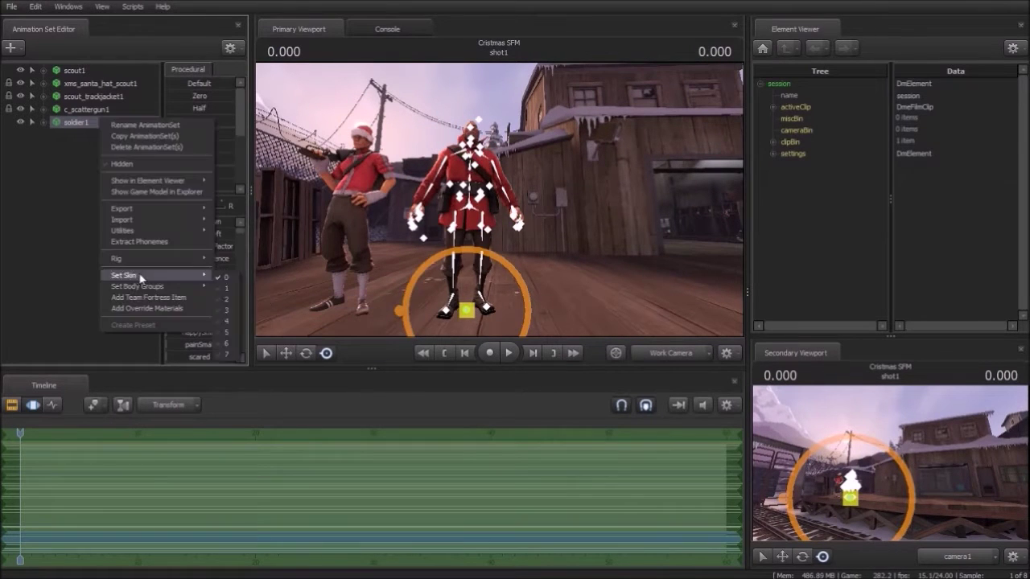
{"action": "left_click", "coordinate": [155, 296]}
{"action": "type", "text": "war"}
{"action": "double_click", "coordinate": [451, 228]}
{"action": "left_click_drag", "start_coordinate": [439, 253], "coordinate": [398, 242]}
{"action": "right_click", "coordinate": [84, 121]}
{"action": "left_click", "coordinate": [166, 300]}
{"action": "type", "text": "War"}
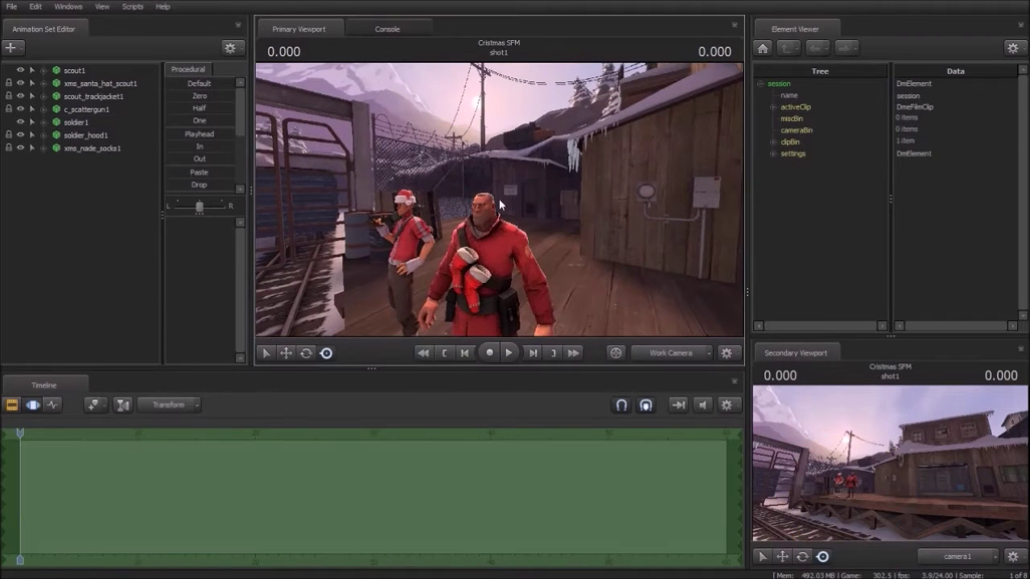
- Add the War on Smissmas Battle Hood to the soldier again and switch the hood's skin
{"action": "right_click", "coordinate": [81, 122]}
{"action": "left_click", "coordinate": [166, 294]}
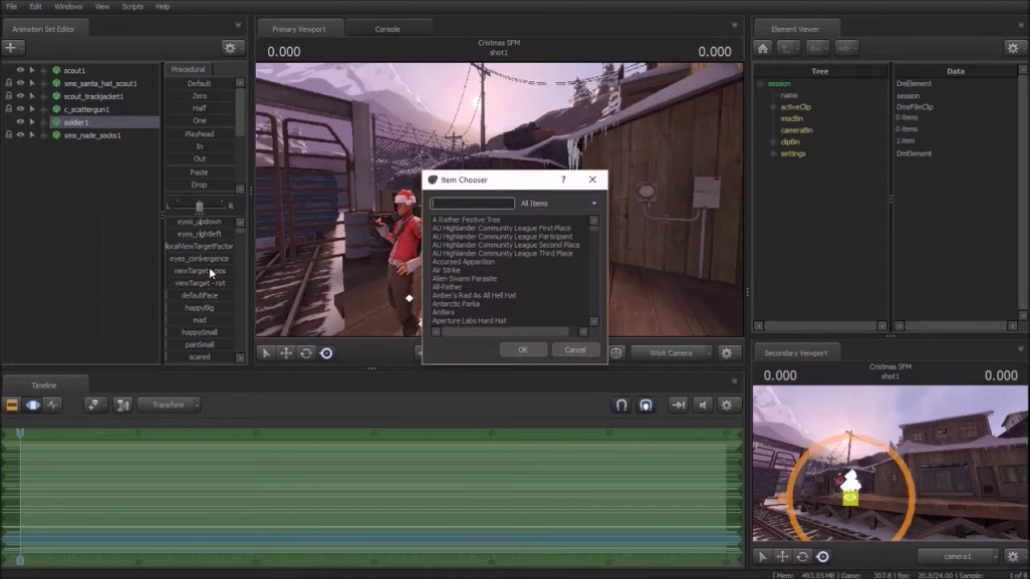
{"action": "type", "text": "war"}
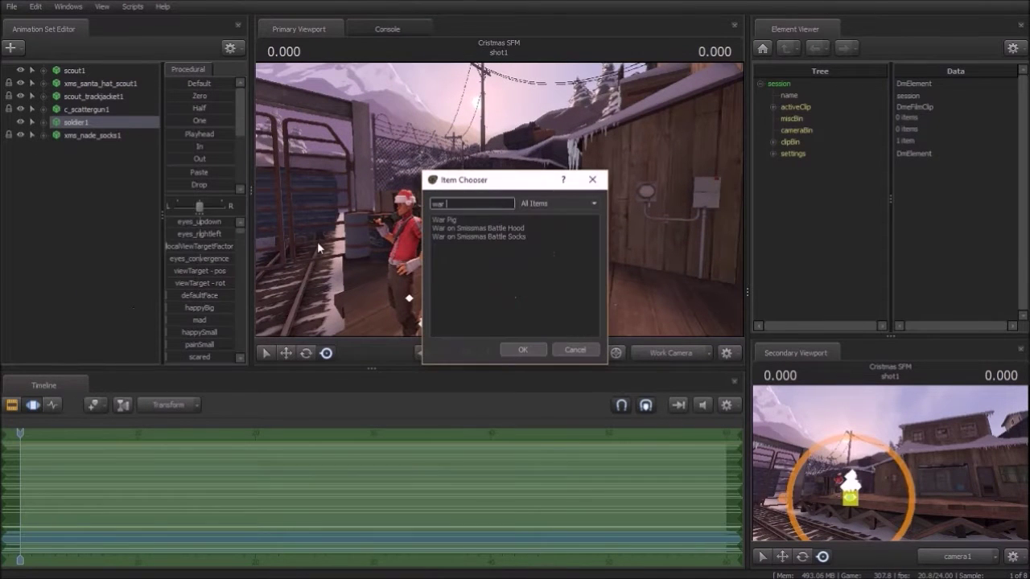
{"action": "double_click", "coordinate": [490, 230]}
{"action": "right_click", "coordinate": [92, 148]}
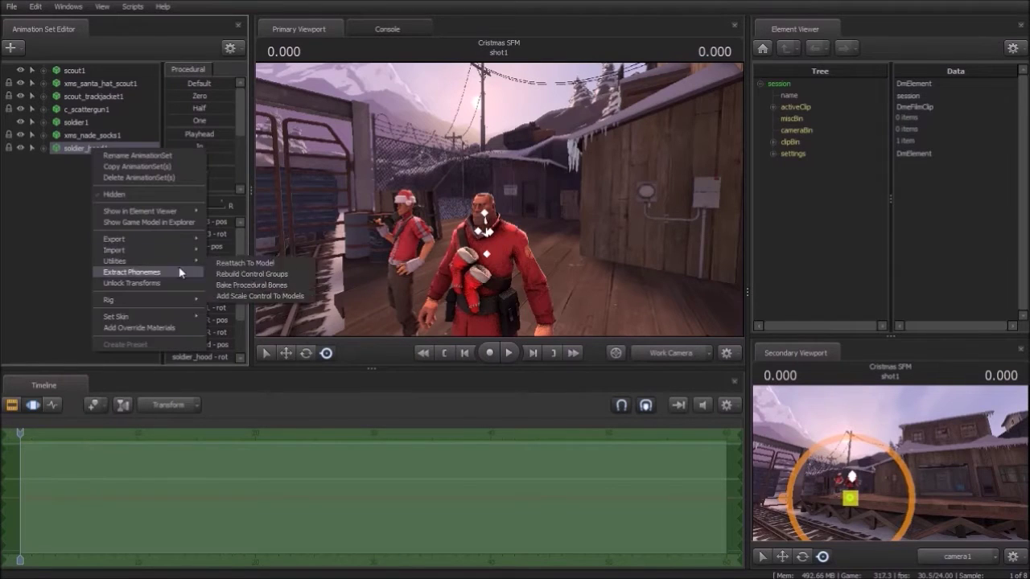
{"action": "mouse_move", "coordinate": [121, 317]}
{"action": "left_click", "coordinate": [219, 330]}
- Add the Cold Snap Coat to the soldier and delete his Battle Socks animation set
{"action": "right_click", "coordinate": [85, 123]}
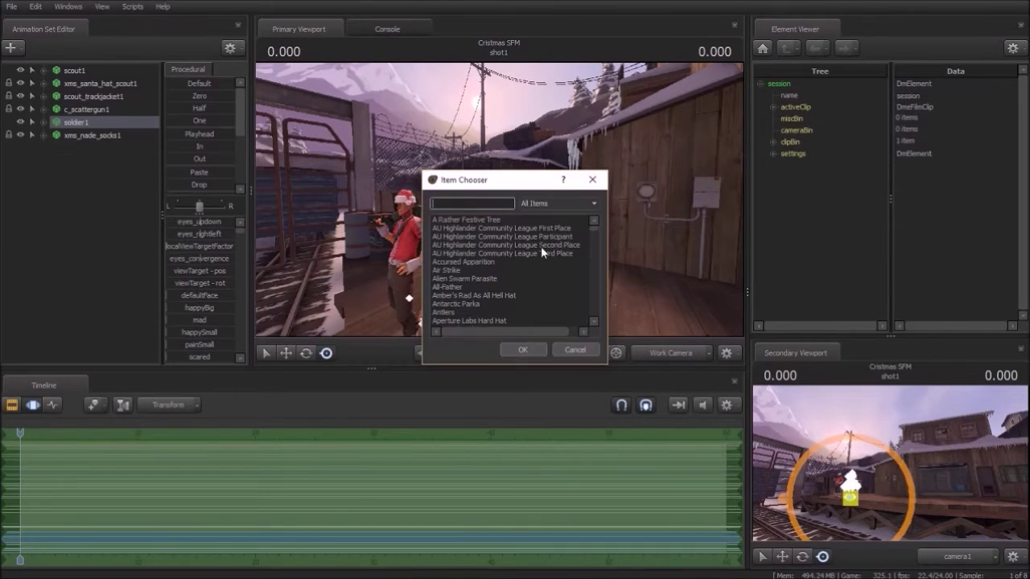
{"action": "scroll", "coordinate": [508, 251], "scroll_direction": "down", "scroll_amount": 10}
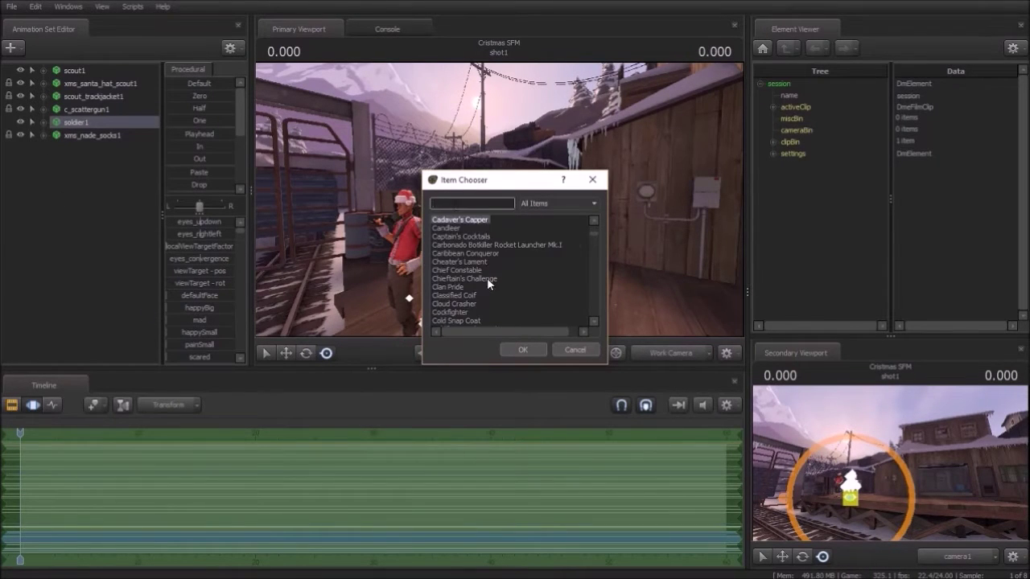
{"action": "left_click", "coordinate": [523, 350]}
{"action": "left_click", "coordinate": [94, 150]}
{"action": "right_click", "coordinate": [116, 136]}
{"action": "left_click", "coordinate": [161, 165]}
- Add the All-Father beard to the soldier
{"action": "right_click", "coordinate": [83, 125]}
{"action": "left_click", "coordinate": [150, 301]}
{"action": "type", "text": "all"}
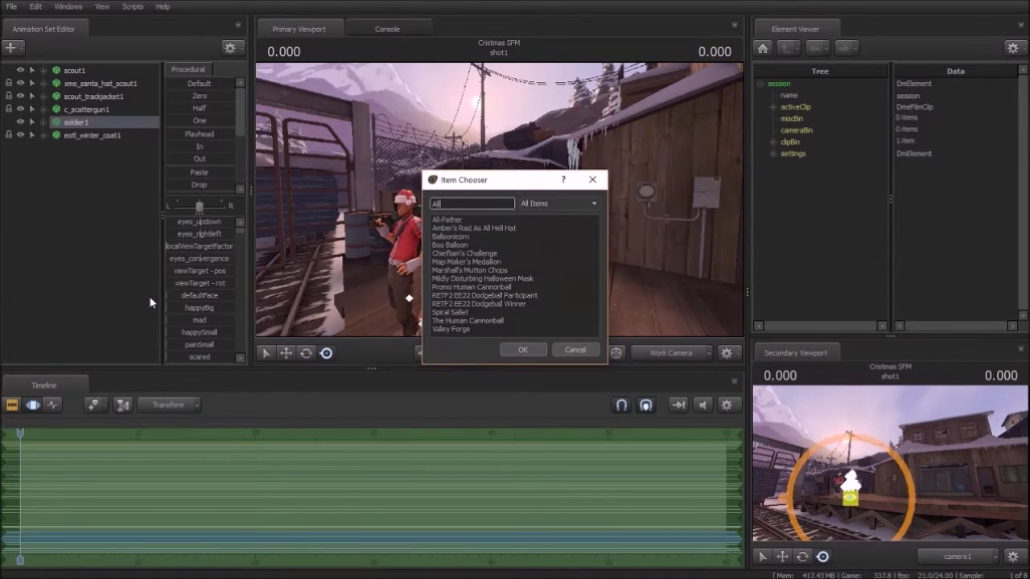
{"action": "left_click", "coordinate": [447, 219]}
{"action": "left_click", "coordinate": [523, 350]}
- Filter the soldier's items to Hats and try a hat on him
{"action": "left_click", "coordinate": [96, 125]}
{"action": "right_click", "coordinate": [96, 125]}
{"action": "left_click", "coordinate": [165, 302]}
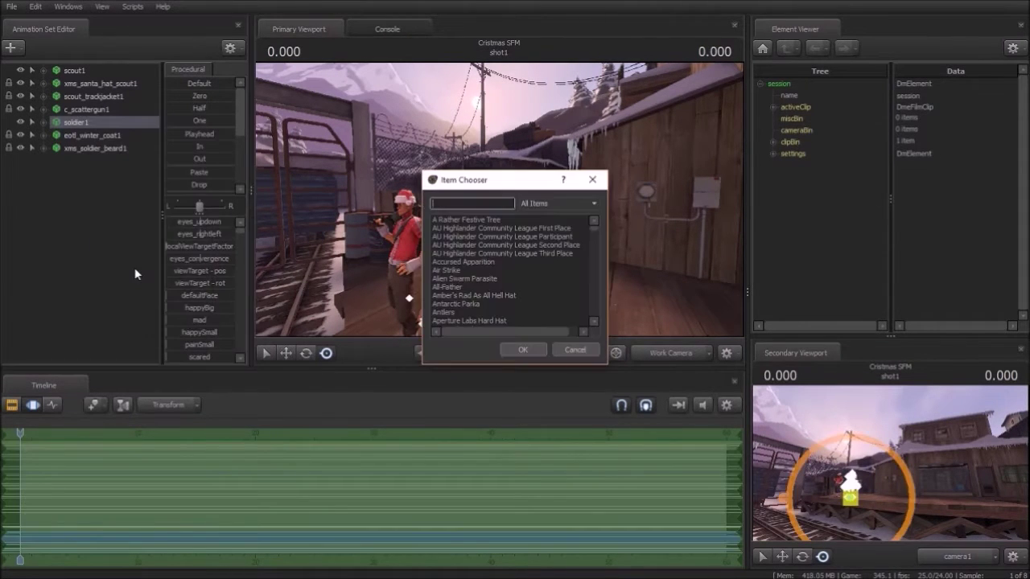
{"action": "type", "text": "w"}
{"action": "key", "text": "BackSpace"}
{"action": "left_click_drag", "start_coordinate": [513, 180], "coordinate": [691, 174]}
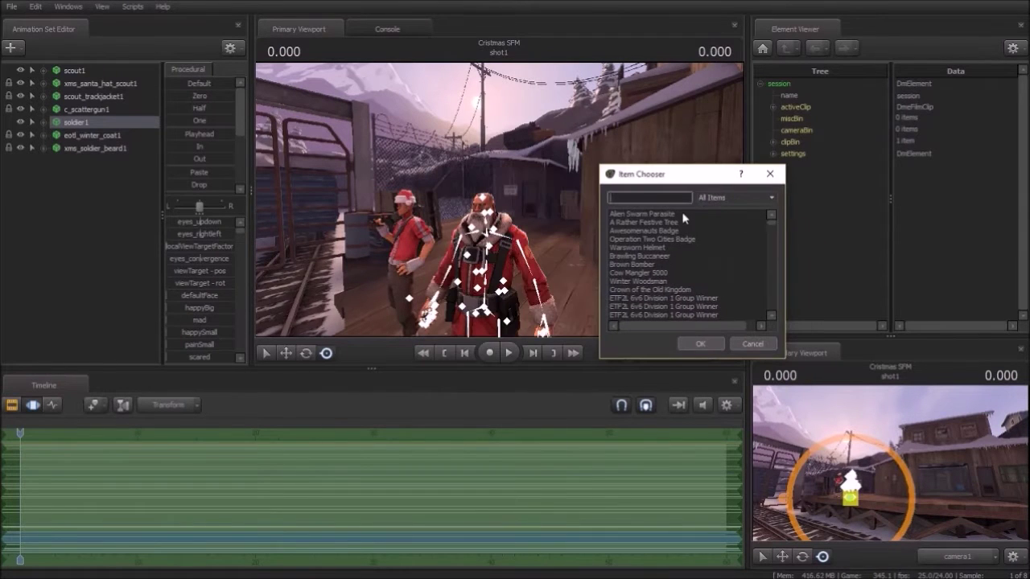
{"action": "left_click", "coordinate": [728, 198]}
{"action": "left_click", "coordinate": [714, 228]}
{"action": "scroll", "coordinate": [666, 228], "scroll_direction": "down", "scroll_amount": 1}
{"action": "left_click", "coordinate": [660, 224]}
{"action": "left_click", "coordinate": [699, 344]}
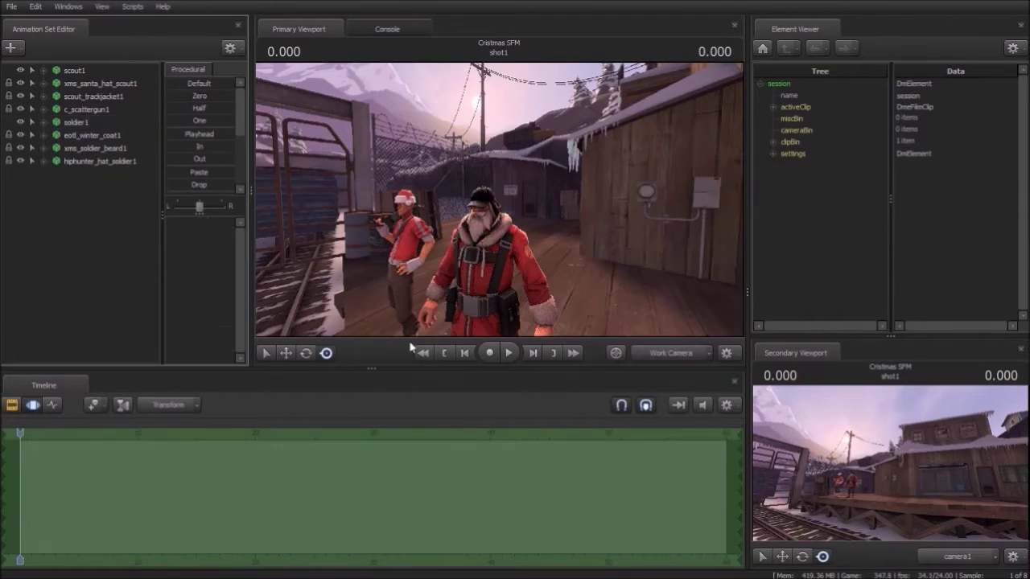
- Look through the soldier's Hats category and add the A Rather Festive Tree hat to him
{"action": "right_click", "coordinate": [90, 123]}
{"action": "left_click", "coordinate": [153, 300]}
{"action": "left_click", "coordinate": [556, 204]}
{"action": "left_click", "coordinate": [543, 233]}
{"action": "scroll", "coordinate": [474, 298], "scroll_direction": "down", "scroll_amount": 3}
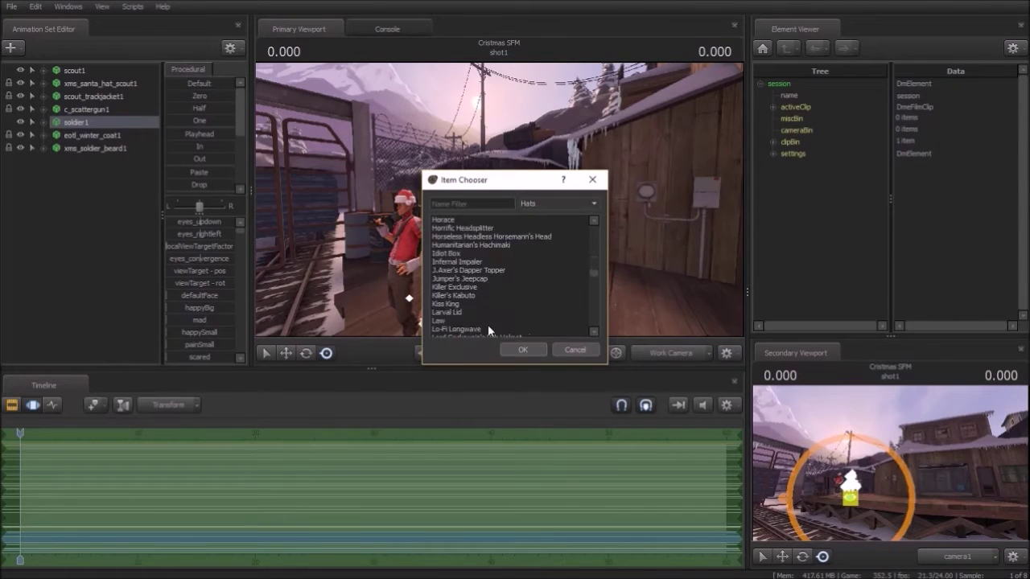
{"action": "scroll", "coordinate": [515, 306], "scroll_direction": "down", "scroll_amount": 5}
{"action": "scroll", "coordinate": [514, 276], "scroll_direction": "up", "scroll_amount": 15}
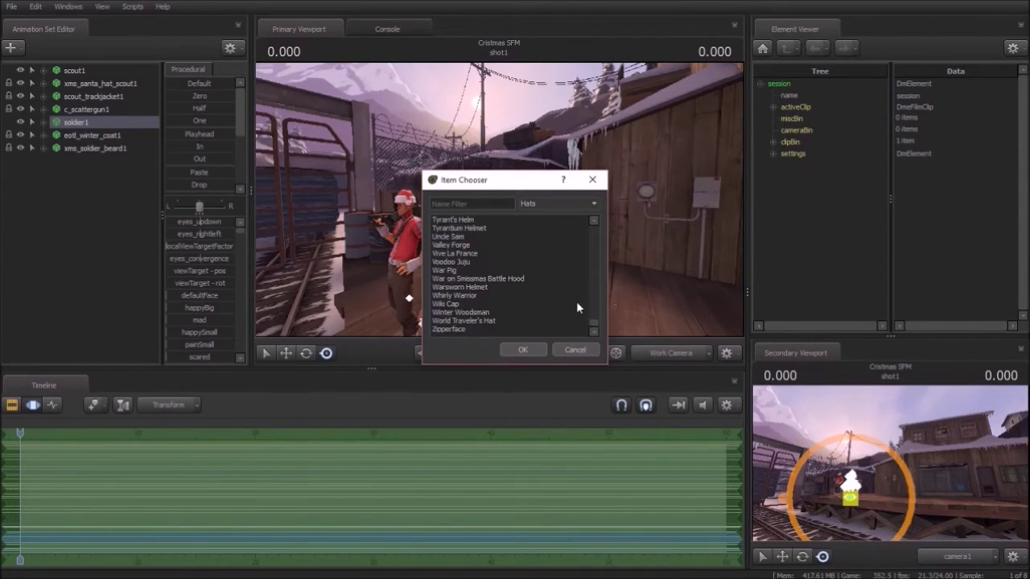
{"action": "scroll", "coordinate": [491, 255], "scroll_direction": "up", "scroll_amount": 6}
{"action": "left_click", "coordinate": [482, 277]}
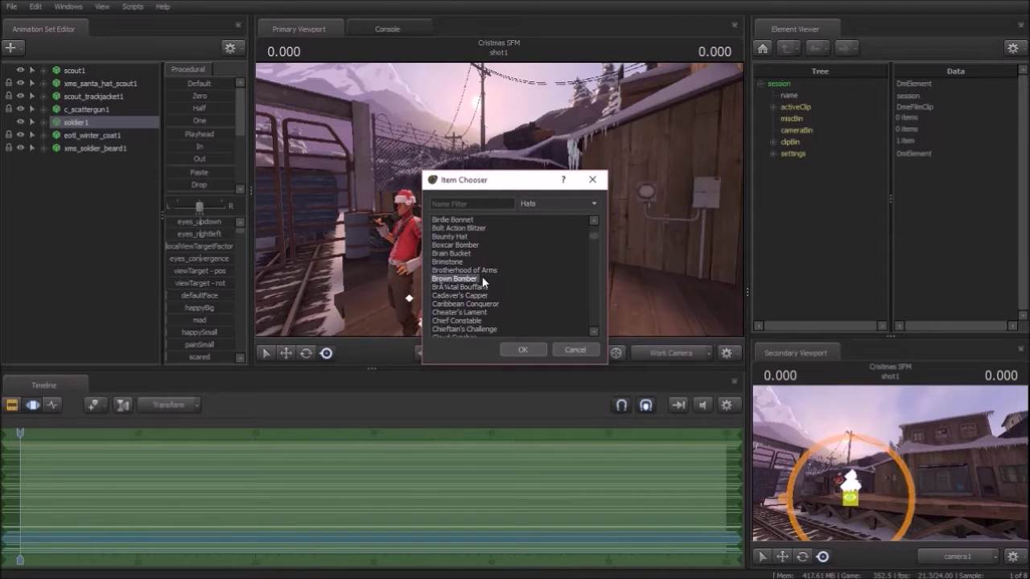
{"action": "left_click", "coordinate": [540, 349]}
- Filter the soldier's items by "cur" and add the Coldfront Curbstompers to him
{"action": "right_click", "coordinate": [80, 121]}
{"action": "left_click", "coordinate": [134, 302]}
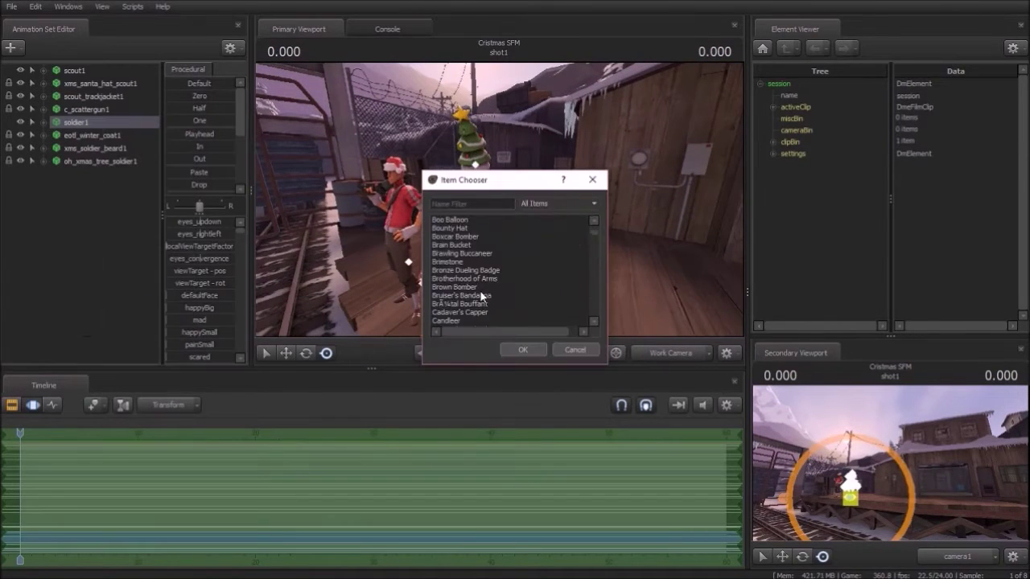
{"action": "left_click_drag", "start_coordinate": [486, 180], "coordinate": [603, 186]}
{"action": "left_click", "coordinate": [590, 210]}
{"action": "type", "text": "cur"}
{"action": "left_click", "coordinate": [607, 234]}
{"action": "left_click", "coordinate": [642, 356]}
{"action": "left_click", "coordinate": [12, 277]}
{"action": "left_click_drag", "start_coordinate": [483, 201], "coordinate": [483, 241]}
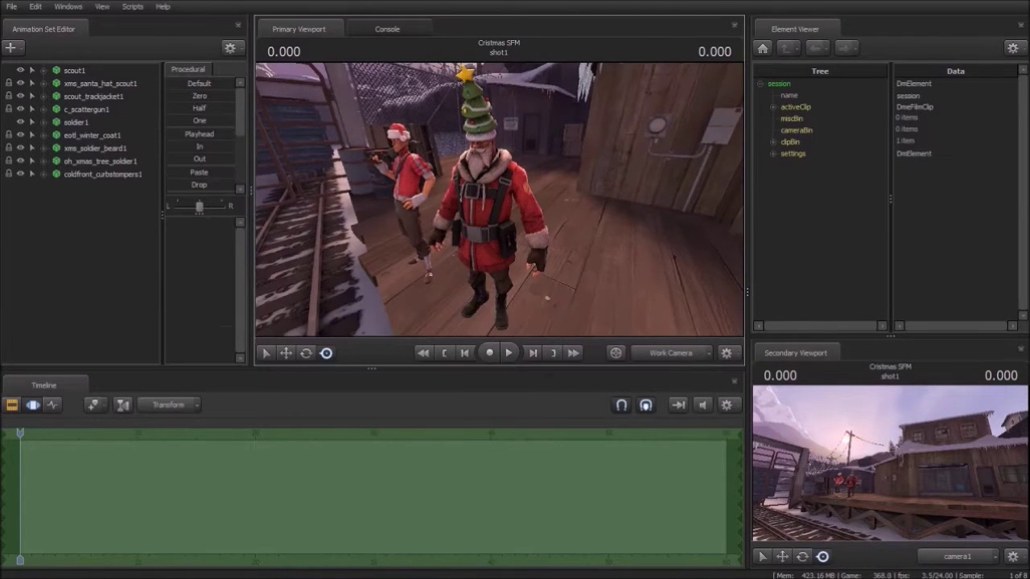
- Try an item from the "fest" matches on the soldier and undo the addition
{"action": "right_click", "coordinate": [84, 123]}
{"action": "left_click", "coordinate": [156, 300]}
{"action": "type", "text": "fest"}
{"action": "left_click", "coordinate": [473, 246]}
{"action": "left_click", "coordinate": [525, 350]}
{"action": "key", "text": "ctrl+z"}
- Filter the soldier's items by "Fes" and add the festive Black Box launcher to him
{"action": "right_click", "coordinate": [84, 123]}
{"action": "left_click", "coordinate": [135, 302]}
{"action": "type", "text": "Fes"}
{"action": "left_click", "coordinate": [460, 228]}
{"action": "left_click", "coordinate": [523, 349]}
- Add override materials to the scout's scattergun and try to import a sequence onto it
{"action": "right_click", "coordinate": [86, 110]}
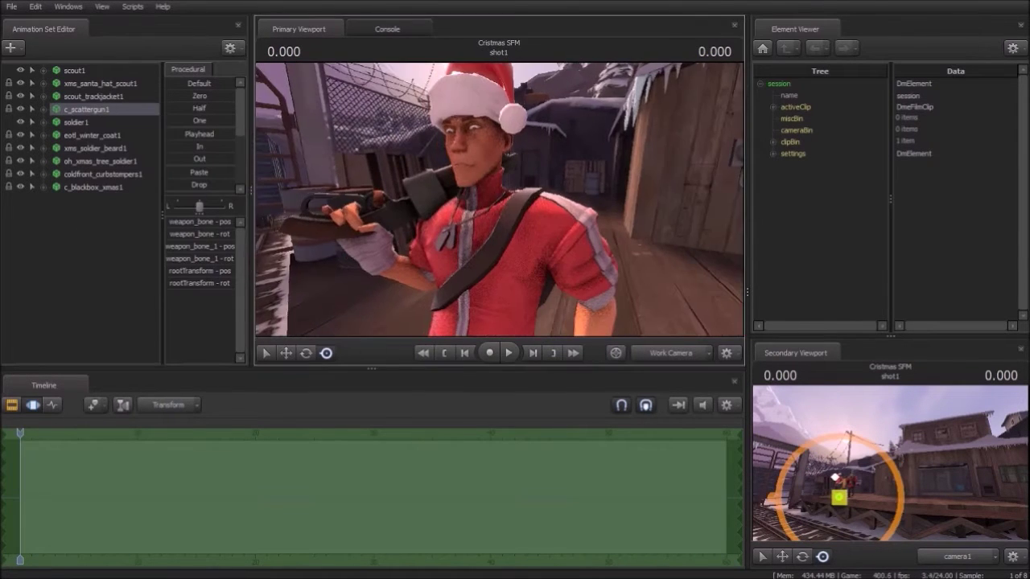
{"action": "right_click", "coordinate": [108, 110]}
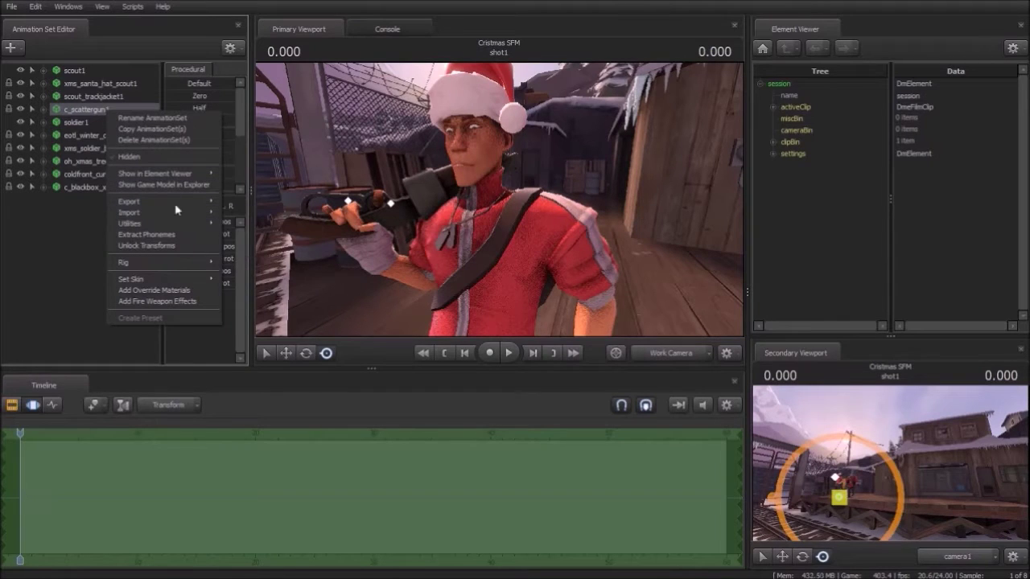
{"action": "left_click", "coordinate": [156, 290]}
{"action": "right_click", "coordinate": [120, 106]}
{"action": "right_click", "coordinate": [103, 110]}
{"action": "right_click", "coordinate": [90, 114]}
{"action": "mouse_move", "coordinate": [183, 228]}
{"action": "left_click", "coordinate": [235, 232]}
{"action": "right_click", "coordinate": [89, 109]}
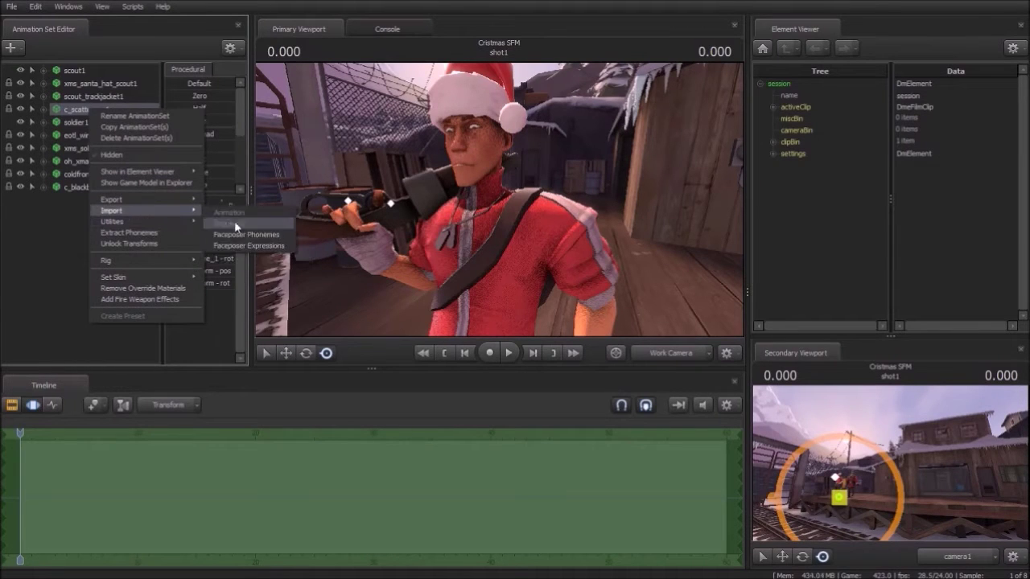
{"action": "left_click", "coordinate": [227, 235]}
{"action": "left_click", "coordinate": [689, 394]}
- Replace the scout's scattergun with the festive double-barrel weapon from the "Fest" item matches
{"action": "right_click", "coordinate": [105, 109]}
{"action": "left_click", "coordinate": [146, 138]}
{"action": "right_click", "coordinate": [89, 73]}
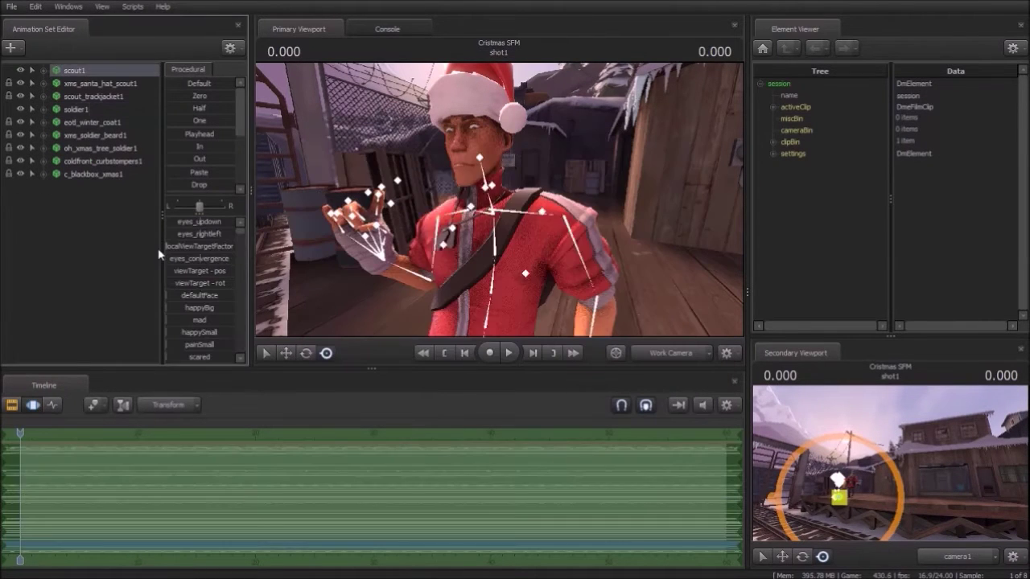
{"action": "left_click", "coordinate": [137, 251]}
{"action": "type", "text": "Fest"}
{"action": "left_click", "coordinate": [520, 350]}
- Step through the scout's importable sequences to give him a new pose with the festive weapon
{"action": "right_click", "coordinate": [83, 70]}
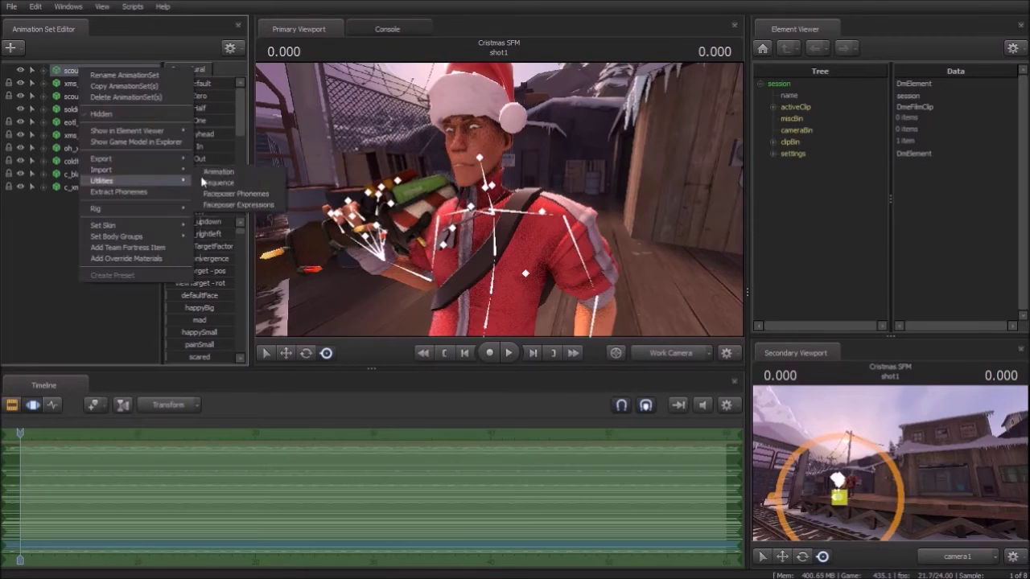
{"action": "mouse_move", "coordinate": [149, 171]}
{"action": "left_click", "coordinate": [217, 171]}
{"action": "left_click", "coordinate": [451, 309]}
{"action": "left_click", "coordinate": [433, 366]}
{"action": "key", "text": "Down"}
{"action": "key", "text": "Down"}
{"action": "key", "text": "Down"}
{"action": "key", "text": "Down"}
{"action": "key", "text": "Down"}
{"action": "key", "text": "Down"}
{"action": "key", "text": "Down"}
{"action": "key", "text": "Down"}
{"action": "key", "text": "Down"}
{"action": "key", "text": "Down"}
{"action": "key", "text": "Down"}
{"action": "key", "text": "Down"}
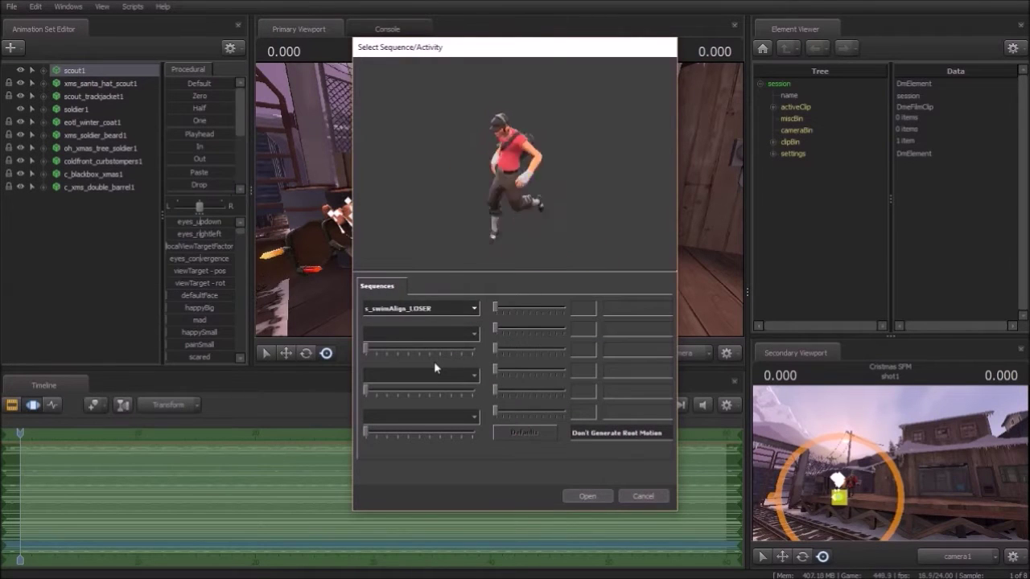
{"action": "key", "text": "Down"}
{"action": "key", "text": "Down"}
{"action": "key", "text": "Down"}
{"action": "key", "text": "Down"}
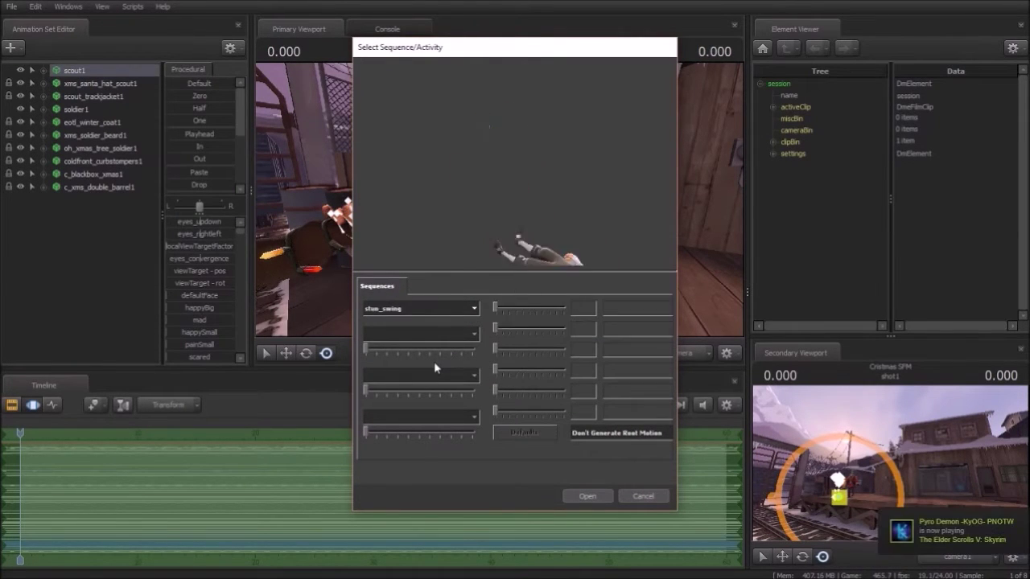
{"action": "key", "text": "Up"}
{"action": "key", "text": "Up"}
{"action": "key", "text": "Up"}
{"action": "key", "text": "Up"}
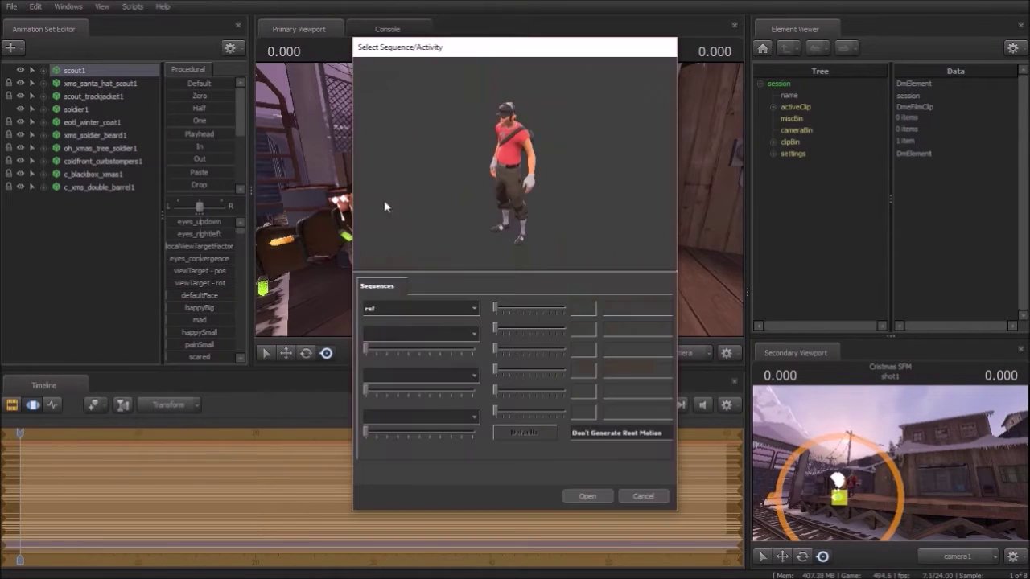
{"action": "key", "text": "Down"}
{"action": "key", "text": "Down"}
{"action": "key", "text": "Down"}
{"action": "key", "text": "Down"}
{"action": "key", "text": "Down"}
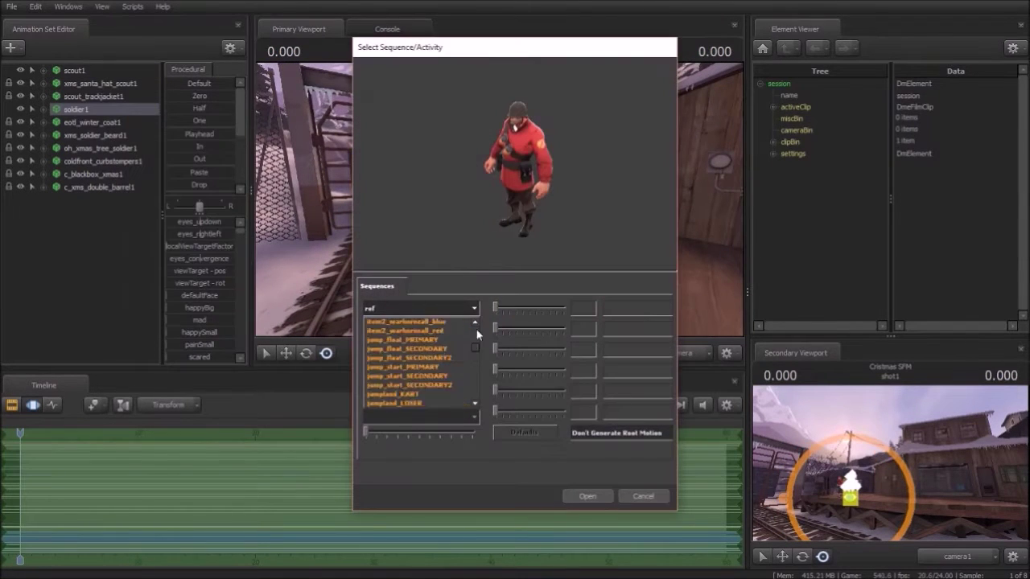
- Step through the soldier's importable sequences and import one to give him a new pose with the festive launcher
{"action": "key", "text": "Down"}
{"action": "key", "text": "Down"}
{"action": "key", "text": "Down"}
{"action": "key", "text": "Down"}
{"action": "key", "text": "Down"}
{"action": "key", "text": "Down"}
{"action": "key", "text": "Down"}
{"action": "key", "text": "Down"}
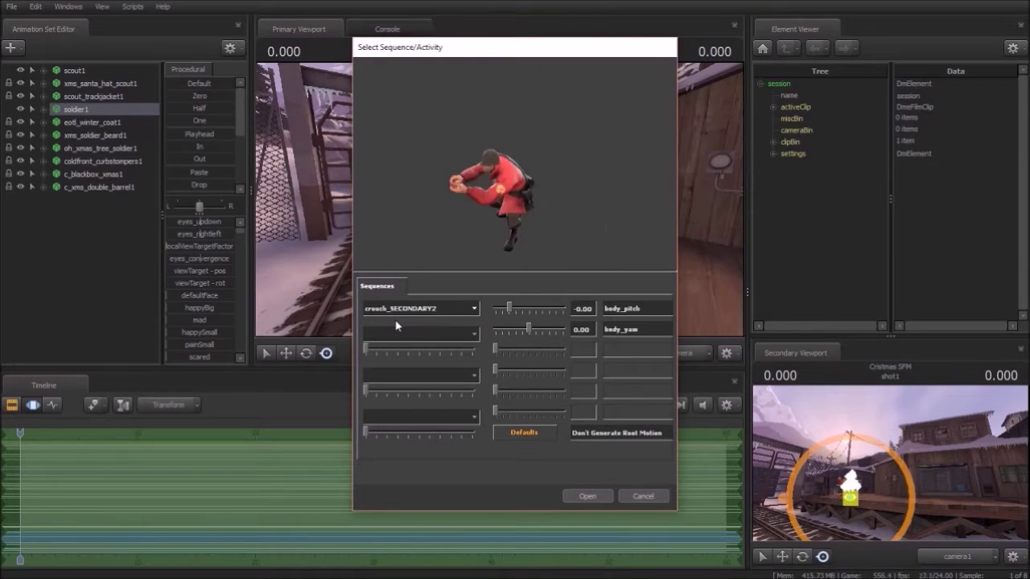
{"action": "key", "text": "Down"}
{"action": "key", "text": "Down"}
{"action": "key", "text": "Down"}
{"action": "key", "text": "Down"}
{"action": "key", "text": "Down"}
{"action": "key", "text": "Down"}
{"action": "key", "text": "Down"}
{"action": "key", "text": "Down"}
{"action": "key", "text": "Down"}
{"action": "key", "text": "Down"}
{"action": "key", "text": "Down"}
{"action": "key", "text": "Down"}
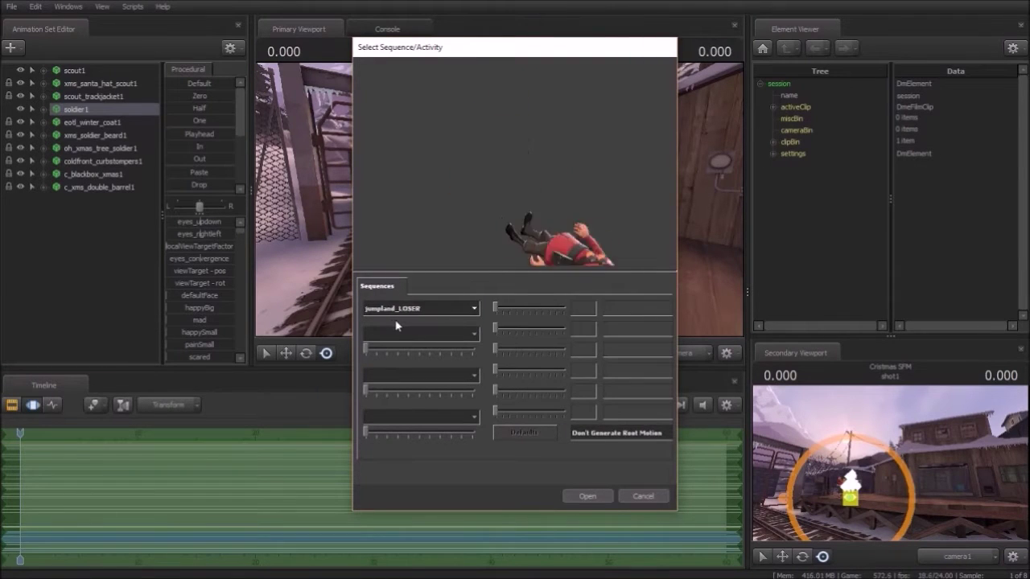
{"action": "key", "text": "Down"}
{"action": "key", "text": "Down"}
{"action": "key", "text": "Down"}
{"action": "key", "text": "Down"}
{"action": "key", "text": "Down"}
{"action": "key", "text": "Down"}
{"action": "key", "text": "Down"}
{"action": "key", "text": "Down"}
{"action": "key", "text": "Down"}
{"action": "key", "text": "Down"}
{"action": "key", "text": "Down"}
{"action": "key", "text": "Down"}
{"action": "key", "text": "Down"}
{"action": "key", "text": "Down"}
{"action": "key", "text": "Down"}
{"action": "key", "text": "Down"}
{"action": "key", "text": "Down"}
{"action": "key", "text": "Down"}
{"action": "key", "text": "Down"}
{"action": "key", "text": "Down"}
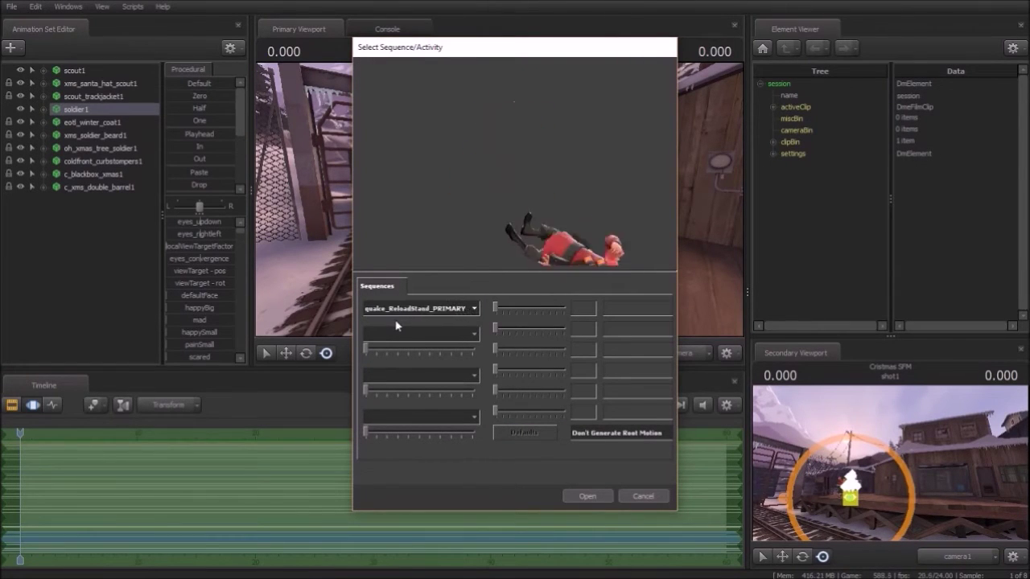
{"action": "key", "text": "Down"}
{"action": "key", "text": "Down"}
{"action": "key", "text": "Down"}
{"action": "key", "text": "Down"}
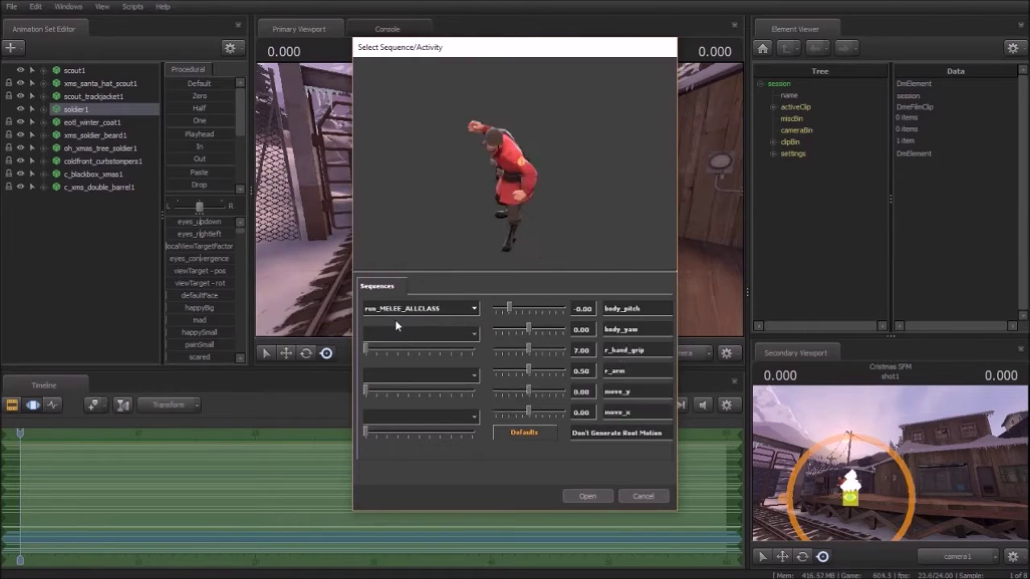
{"action": "left_click", "coordinate": [585, 494]}
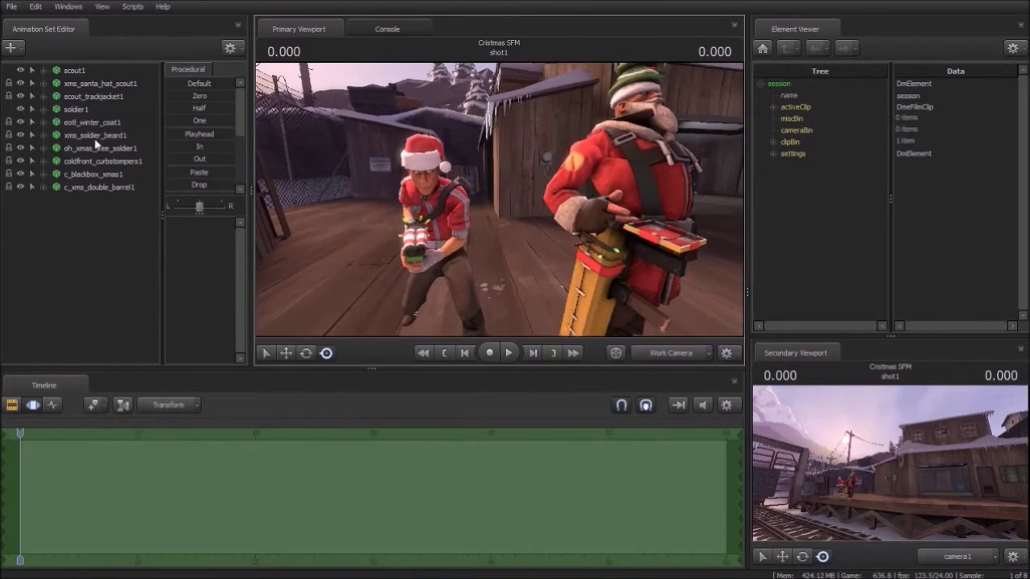
- Preview more of the soldier's importable sequences, from the run_SECONDARY2 entry through the swim and taunt entries, without importing one
{"action": "right_click", "coordinate": [80, 110]}
{"action": "mouse_move", "coordinate": [164, 214]}
{"action": "left_click", "coordinate": [219, 226]}
{"action": "left_click", "coordinate": [474, 309]}
{"action": "left_click_drag", "start_coordinate": [475, 330], "coordinate": [474, 365]}
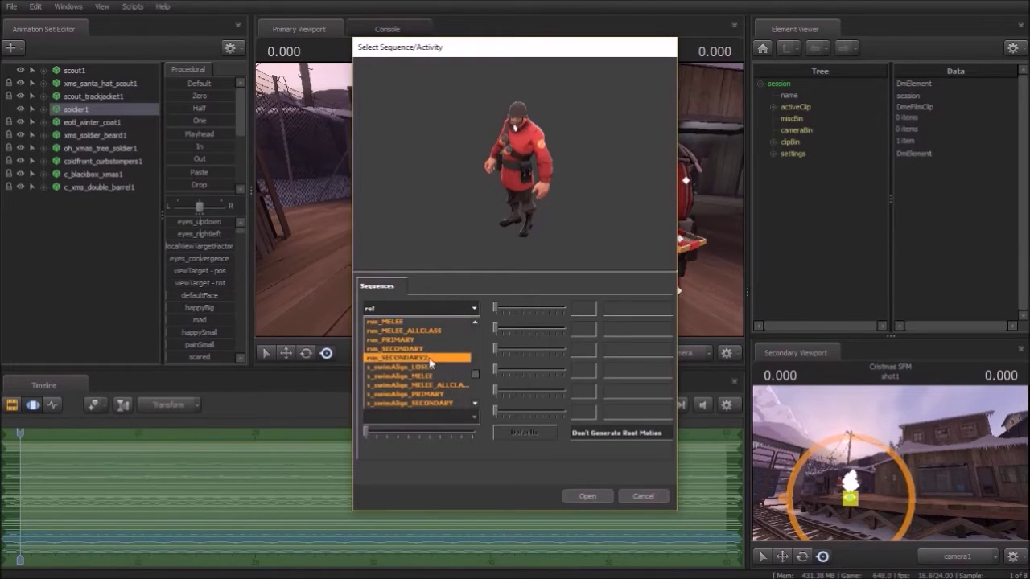
{"action": "left_click", "coordinate": [430, 363]}
{"action": "key", "text": "Down"}
{"action": "key", "text": "Down"}
{"action": "key", "text": "Down"}
{"action": "key", "text": "Down"}
{"action": "key", "text": "Down"}
{"action": "key", "text": "Down"}
{"action": "key", "text": "Down"}
{"action": "key", "text": "Down"}
{"action": "key", "text": "Down"}
{"action": "key", "text": "Down"}
{"action": "key", "text": "Down"}
{"action": "key", "text": "Down"}
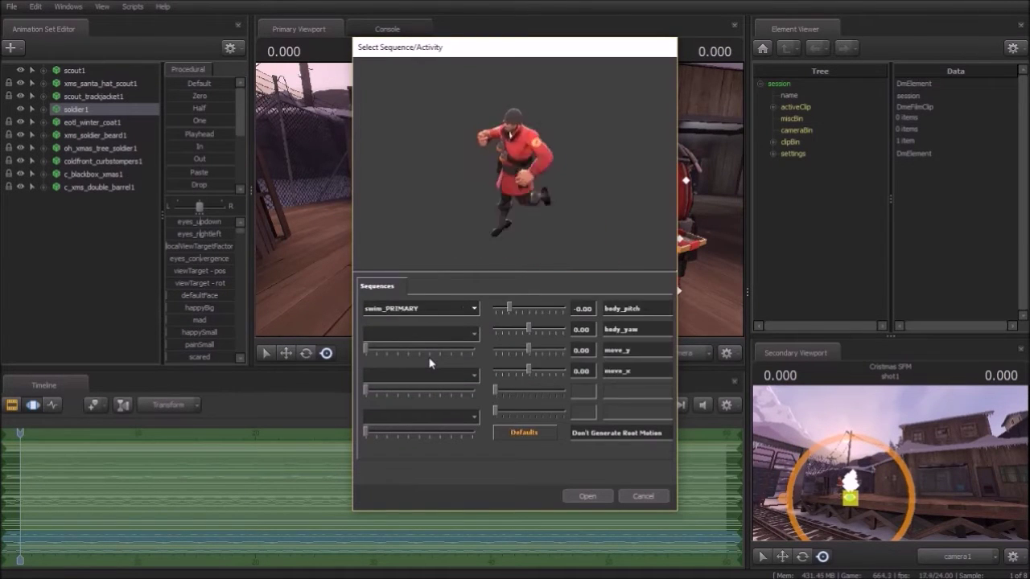
{"action": "key", "text": "Down"}
{"action": "key", "text": "Down"}
{"action": "key", "text": "Down"}
{"action": "key", "text": "Down"}
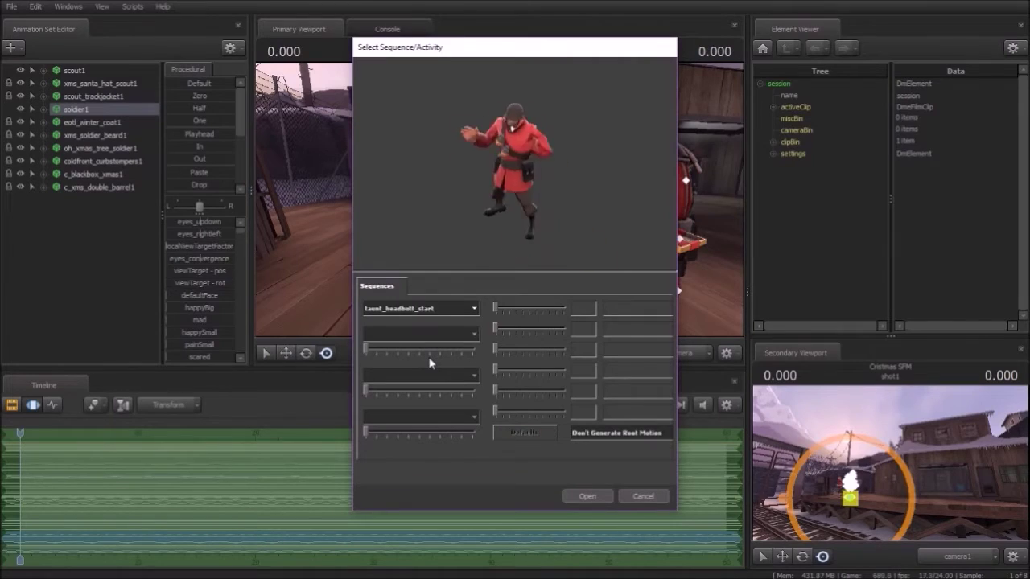
{"action": "key", "text": "Down"}
{"action": "key", "text": "Down"}
{"action": "key", "text": "Down"}
{"action": "key", "text": "Down"}
{"action": "key", "text": "Down"}
{"action": "key", "text": "Down"}
{"action": "left_click", "coordinate": [641, 496]}
- Reframe camera1 closer to the scout and soldier on the platform and return to the work camera
{"action": "left_click_drag", "start_coordinate": [595, 242], "coordinate": [660, 225]}
{"action": "left_click", "coordinate": [673, 355]}
{"action": "mouse_move", "coordinate": [563, 241]}
{"action": "left_mouse_down"}
{"action": "mouse_move", "coordinate": [612, 245]}
{"action": "mouse_move", "coordinate": [563, 241]}
{"action": "mouse_move", "coordinate": [563, 225]}
{"action": "left_mouse_up"}
{"action": "left_click", "coordinate": [672, 355]}
{"action": "left_click_drag", "start_coordinate": [499, 201], "coordinate": [507, 206]}
- Create an animation set for a new model, filter the model files by "\Pyro" and add the pyro model
{"action": "left_click", "coordinate": [75, 206]}
{"action": "right_click", "coordinate": [75, 206]}
{"action": "left_click", "coordinate": [100, 234]}
{"action": "type", "text": "\\Pyro"}
{"action": "scroll", "coordinate": [253, 364], "scroll_direction": "down", "scroll_amount": 1}
{"action": "scroll", "coordinate": [253, 364], "scroll_direction": "up", "scroll_amount": 1}
{"action": "left_click", "coordinate": [250, 314]}
{"action": "key", "text": "Down"}
{"action": "key", "text": "Down"}
{"action": "key", "text": "Down"}
{"action": "key", "text": "Down"}
{"action": "key", "text": "Down"}
{"action": "key", "text": "Down"}
{"action": "key", "text": "Down"}
{"action": "key", "text": "Down"}
{"action": "key", "text": "Down"}
{"action": "key", "text": "Down"}
{"action": "key", "text": "Down"}
{"action": "key", "text": "Down"}
{"action": "key", "text": "Down"}
{"action": "key", "text": "Down"}
{"action": "key", "text": "Down"}
{"action": "key", "text": "Down"}
{"action": "key", "text": "Down"}
{"action": "key", "text": "Down"}
{"action": "key", "text": "Down"}
{"action": "key", "text": "Down"}
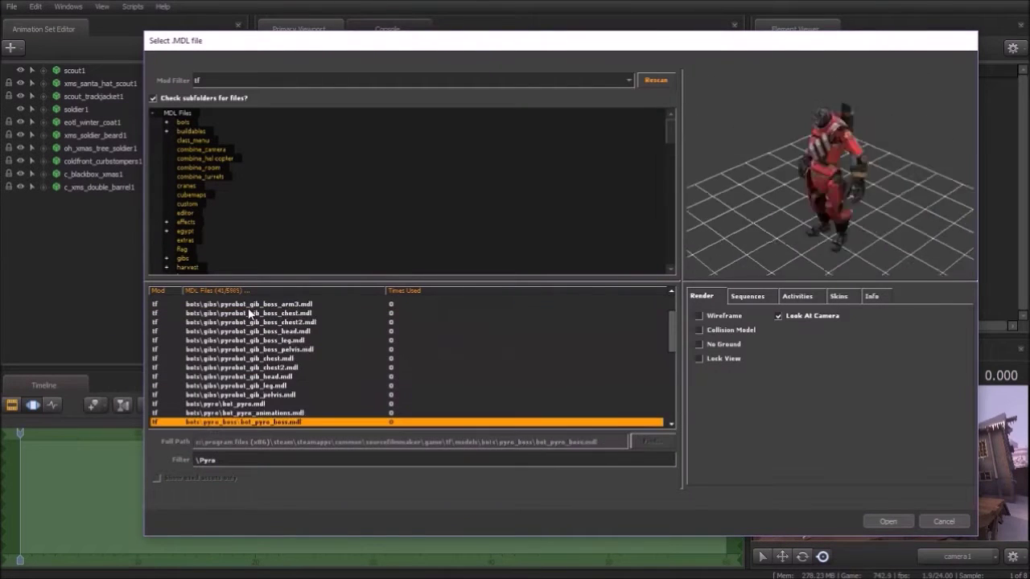
{"action": "key", "text": "Down"}
{"action": "key", "text": "Down"}
{"action": "key", "text": "Down"}
{"action": "key", "text": "Down"}
{"action": "key", "text": "Down"}
{"action": "key", "text": "Down"}
{"action": "key", "text": "Down"}
{"action": "key", "text": "Down"}
{"action": "key", "text": "Down"}
{"action": "key", "text": "Down"}
{"action": "key", "text": "Down"}
{"action": "key", "text": "Down"}
{"action": "key", "text": "Down"}
{"action": "key", "text": "Down"}
{"action": "key", "text": "Down"}
{"action": "key", "text": "Down"}
{"action": "key", "text": "Down"}
{"action": "key", "text": "Down"}
{"action": "key", "text": "Down"}
{"action": "key", "text": "Down"}
{"action": "scroll", "coordinate": [250, 338], "scroll_direction": "down", "scroll_amount": 1}
{"action": "scroll", "coordinate": [270, 414], "scroll_direction": "down", "scroll_amount": 17}
{"action": "double_click", "coordinate": [249, 394]}
- Place the pyro on the wooden platform beside the soldier
{"action": "key", "text": "s"}
{"action": "left_click_drag", "start_coordinate": [491, 209], "coordinate": [507, 205]}
{"action": "left_click_drag", "start_coordinate": [422, 233], "coordinate": [517, 249], "text": "ctrl+alt+shift"}
- Add the Christmas antlers item to the pyro
{"action": "right_click", "coordinate": [109, 201]}
{"action": "left_click", "coordinate": [161, 381]}
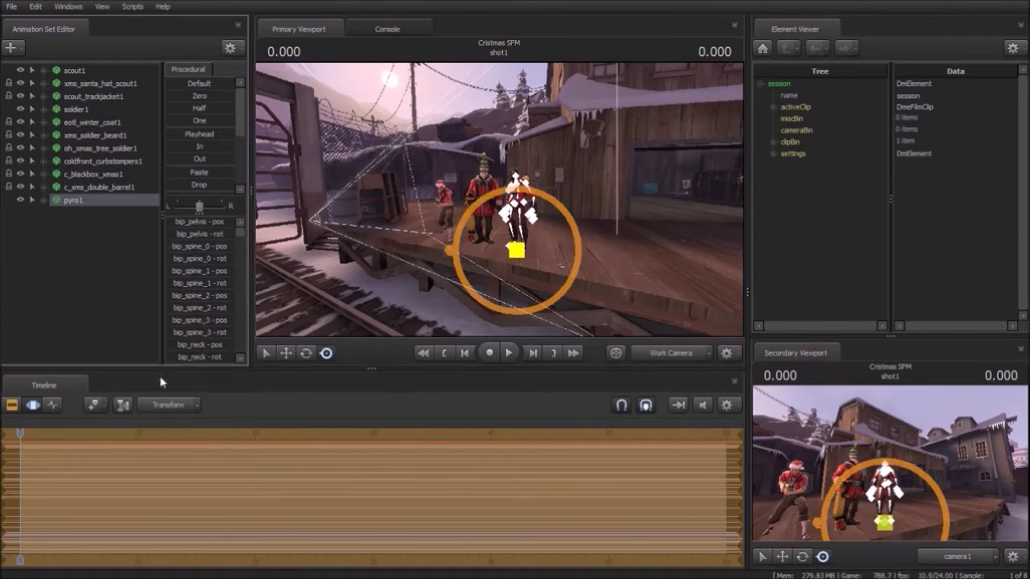
{"action": "scroll", "coordinate": [461, 248], "scroll_direction": "down", "scroll_amount": 4}
{"action": "left_click", "coordinate": [526, 347]}
- Look through the pyro's full item list and add the skier item to the pyro
{"action": "key", "text": "w"}
{"action": "mouse_move", "coordinate": [499, 225]}
{"action": "left_mouse_down"}
{"action": "mouse_move", "coordinate": [490, 217]}
{"action": "mouse_move", "coordinate": [502, 212]}
{"action": "left_mouse_up"}
{"action": "right_click", "coordinate": [88, 201]}
{"action": "left_click", "coordinate": [154, 383]}
{"action": "scroll", "coordinate": [473, 310], "scroll_direction": "down", "scroll_amount": 14}
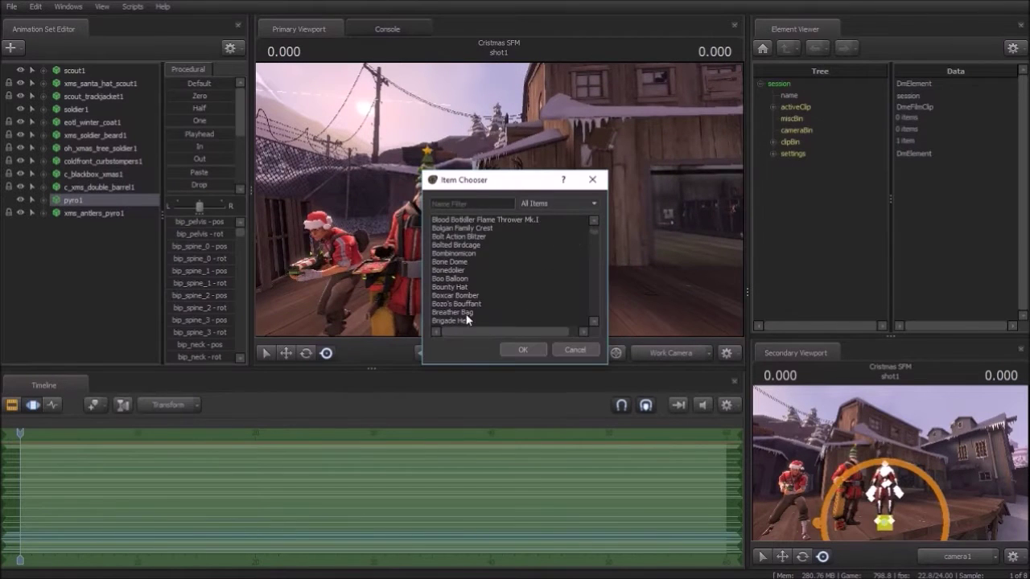
{"action": "scroll", "coordinate": [467, 319], "scroll_direction": "down", "scroll_amount": 6}
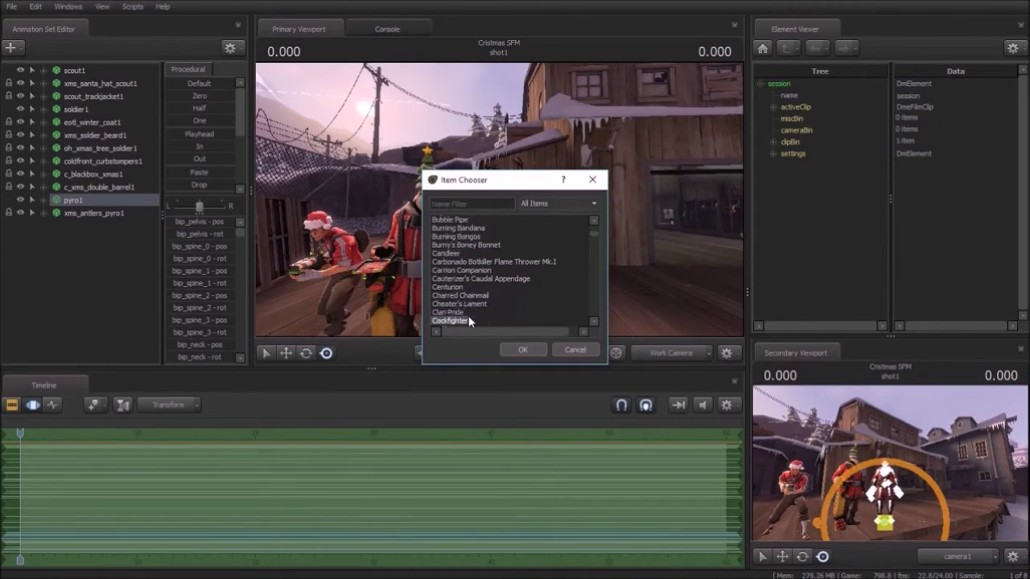
{"action": "scroll", "coordinate": [468, 316], "scroll_direction": "down", "scroll_amount": 8}
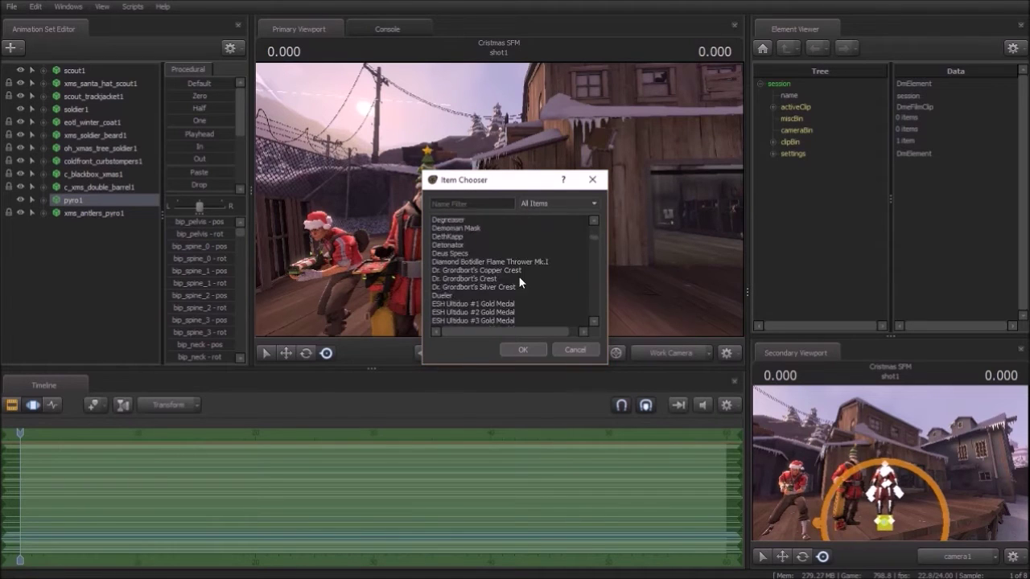
{"action": "scroll", "coordinate": [527, 277], "scroll_direction": "down", "scroll_amount": 10}
{"action": "scroll", "coordinate": [550, 306], "scroll_direction": "up", "scroll_amount": 8}
{"action": "scroll", "coordinate": [538, 331], "scroll_direction": "down", "scroll_amount": 2}
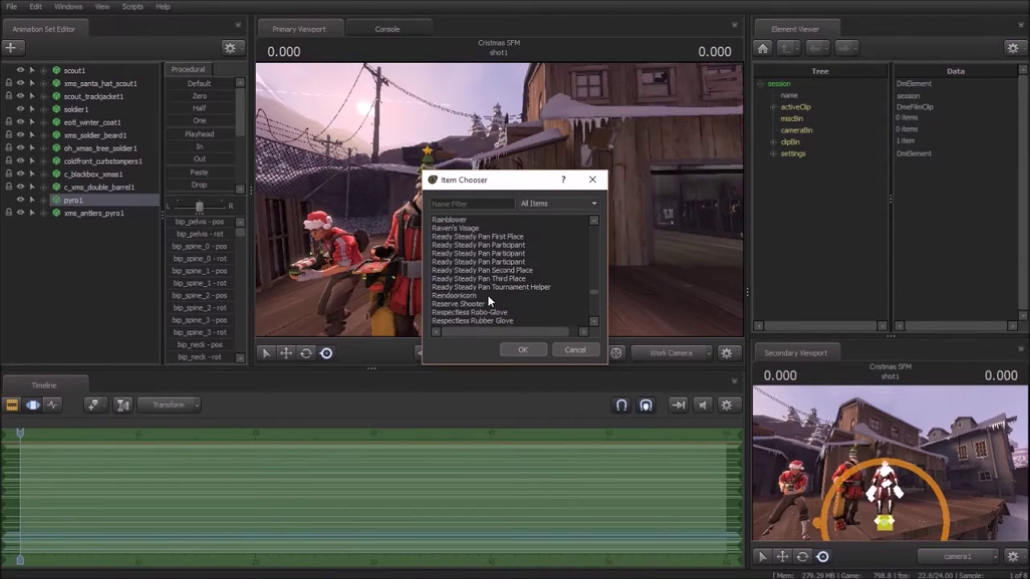
{"action": "scroll", "coordinate": [494, 278], "scroll_direction": "down", "scroll_amount": 6}
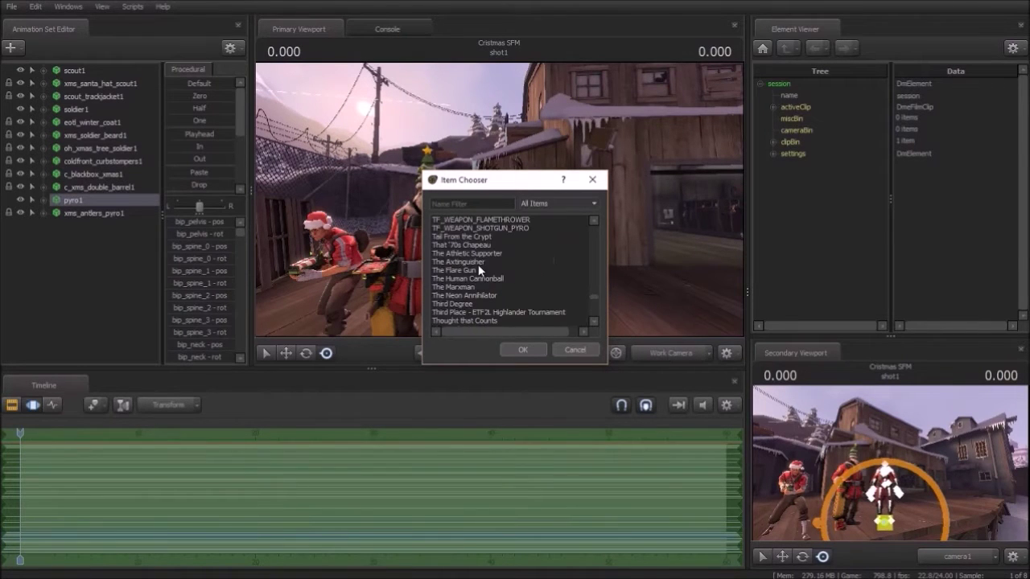
{"action": "scroll", "coordinate": [556, 302], "scroll_direction": "down", "scroll_amount": 1}
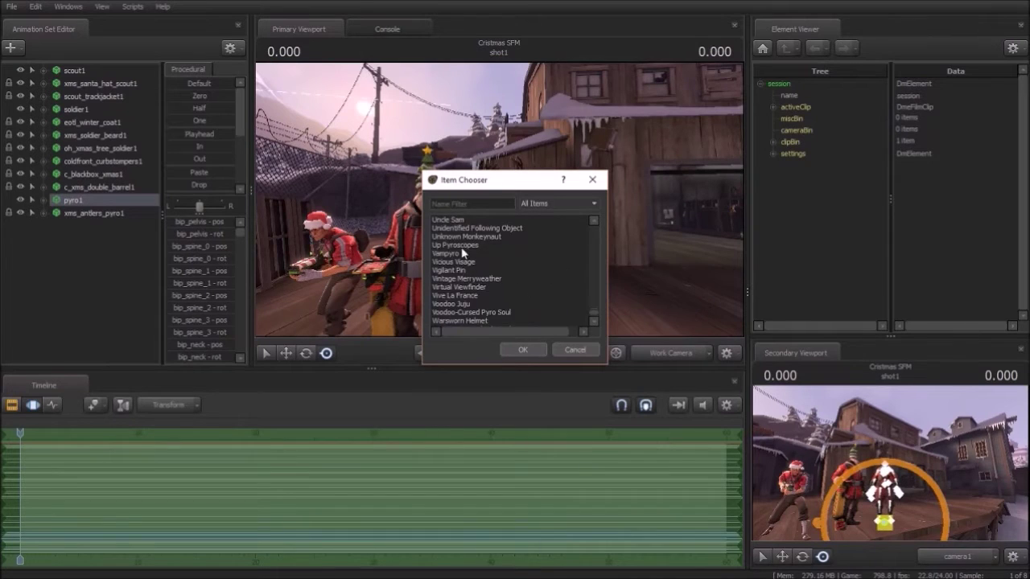
{"action": "left_click", "coordinate": [523, 349]}
- Limit the pyro's items to Other Cosmetics and add the arctic suit to the pyro
{"action": "right_click", "coordinate": [92, 198]}
{"action": "left_click", "coordinate": [161, 368]}
{"action": "right_click", "coordinate": [88, 203]}
{"action": "left_click", "coordinate": [137, 382]}
{"action": "left_click", "coordinate": [559, 204]}
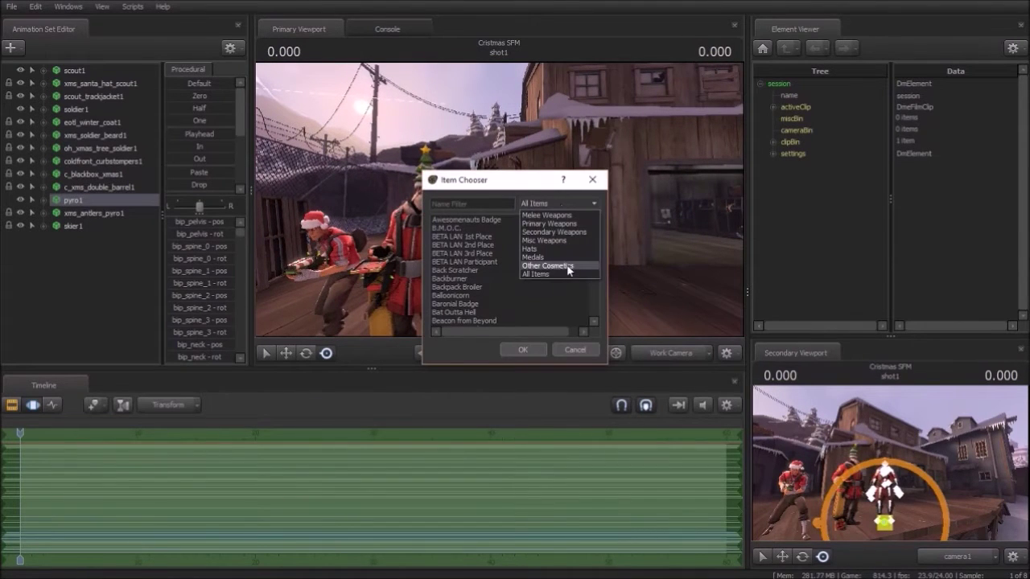
{"action": "left_click", "coordinate": [564, 266]}
{"action": "scroll", "coordinate": [467, 297], "scroll_direction": "down", "scroll_amount": 10}
{"action": "left_click", "coordinate": [523, 349]}
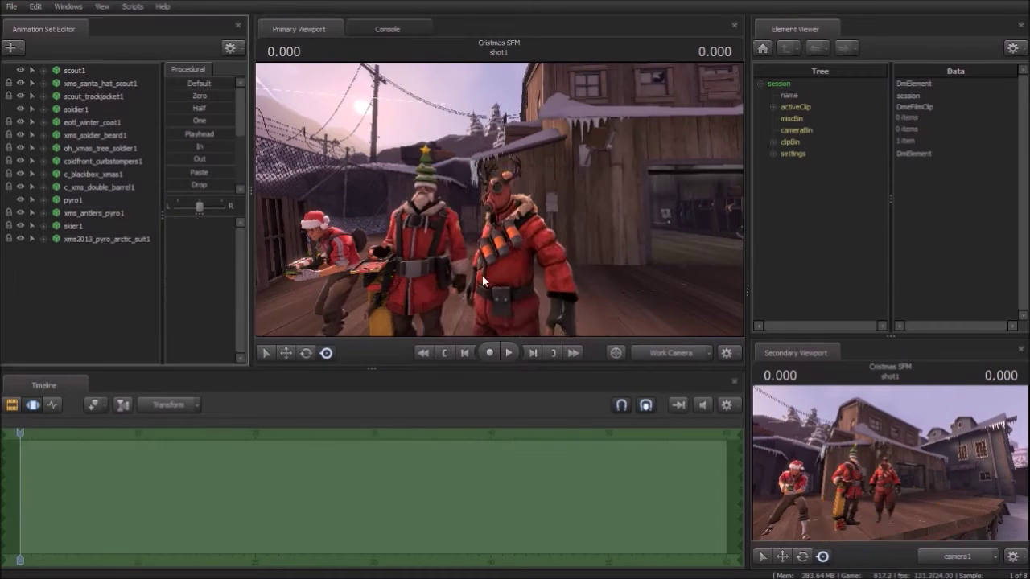
- Try the Festive Flame Thrower on the pyro and delete it again
{"action": "left_click_drag", "start_coordinate": [368, 211], "coordinate": [376, 241]}
{"action": "right_click", "coordinate": [91, 201]}
{"action": "left_click", "coordinate": [150, 406]}
{"action": "type", "text": "Fest"}
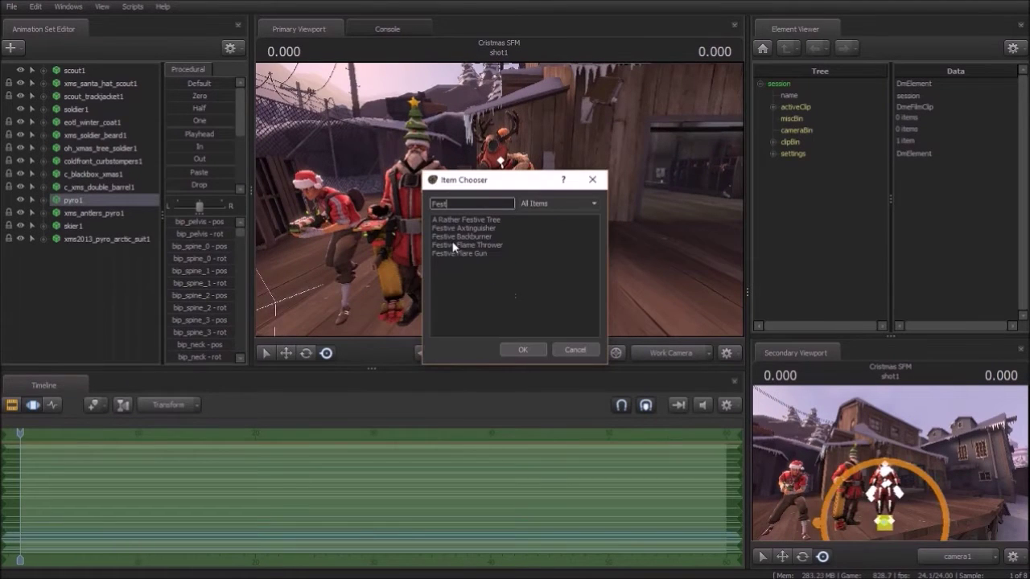
{"action": "left_click", "coordinate": [453, 245]}
{"action": "left_click", "coordinate": [522, 349]}
{"action": "key", "text": "w"}
{"action": "left_click_drag", "start_coordinate": [402, 277], "coordinate": [450, 234]}
{"action": "key", "text": "s"}
{"action": "left_click", "coordinate": [93, 252]}
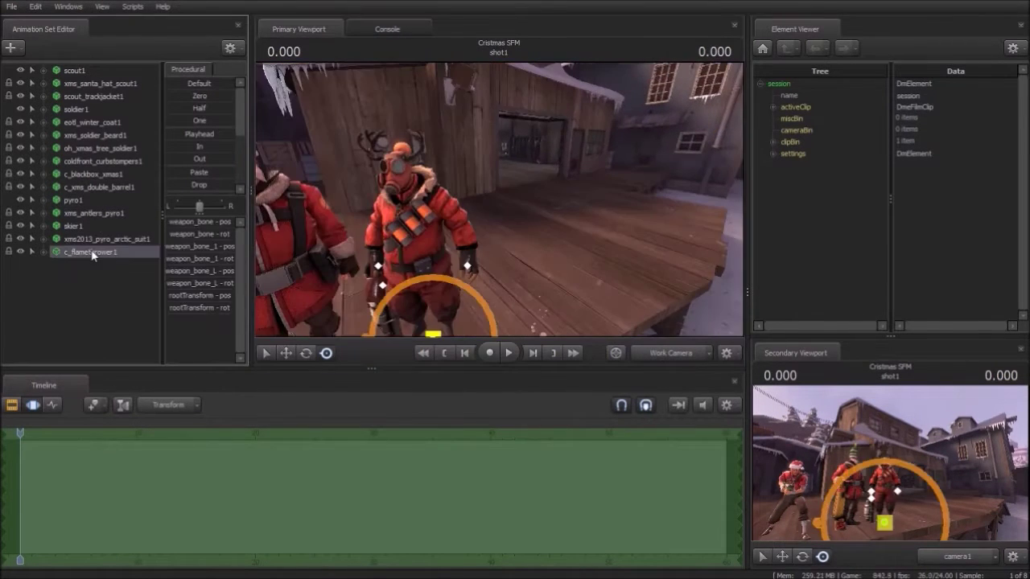
{"action": "key", "text": "Delete"}
- Filter the pyro's items by "Fest" and add the Festive Backburner
{"action": "right_click", "coordinate": [82, 201]}
{"action": "left_click", "coordinate": [148, 380]}
{"action": "type", "text": "Fest"}
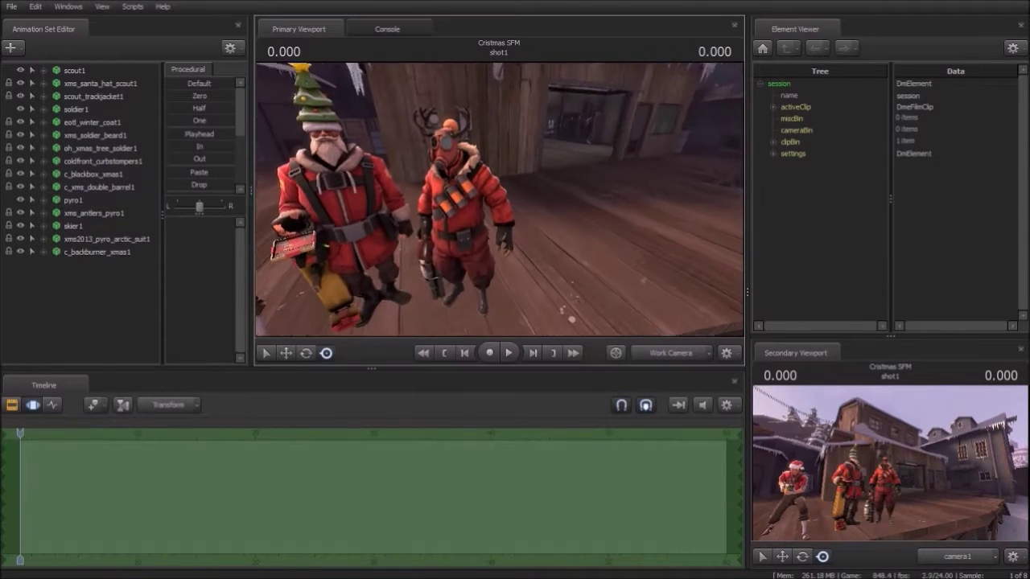
- Browse the pyro's animation sequences and import one that poses it holding the backburner
{"action": "right_click", "coordinate": [76, 200]}
{"action": "left_click", "coordinate": [233, 314]}
{"action": "scroll", "coordinate": [455, 313], "scroll_direction": "down", "scroll_amount": 3}
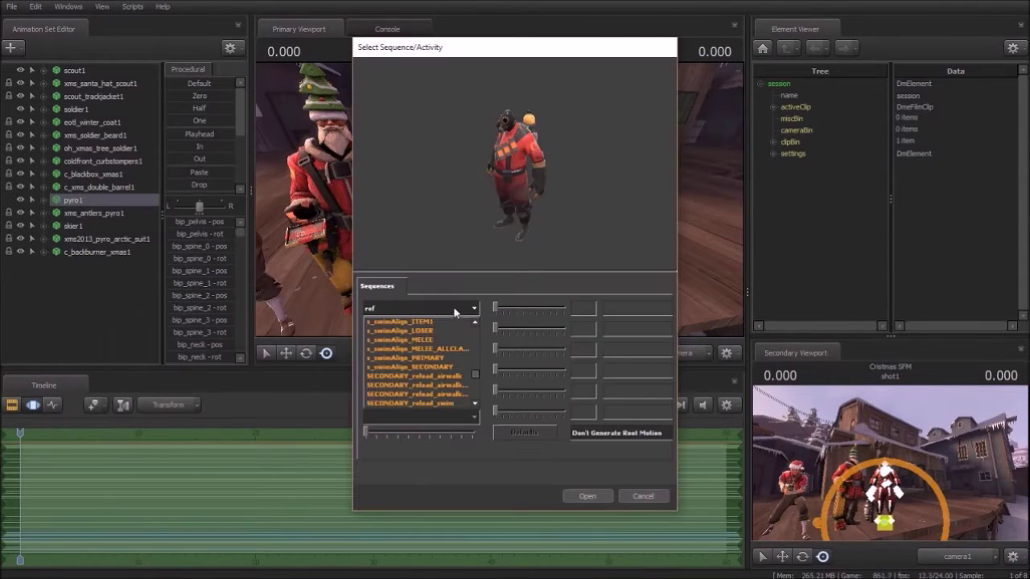
{"action": "left_click", "coordinate": [428, 385]}
{"action": "key", "text": "Up"}
{"action": "key", "text": "Up"}
{"action": "left_click", "coordinate": [474, 309]}
{"action": "left_click", "coordinate": [407, 361]}
{"action": "key", "text": "Down"}
{"action": "key", "text": "Down"}
{"action": "left_click", "coordinate": [588, 496]}
{"action": "left_click_drag", "start_coordinate": [499, 201], "coordinate": [499, 203]}
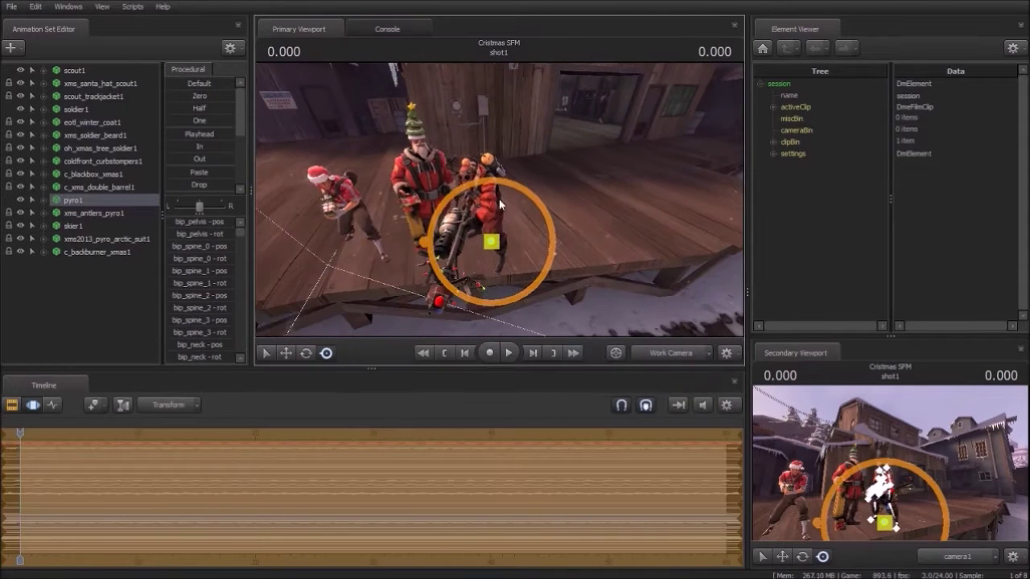
- Create an animation set for a new model, filtering the models by "\heavy" and loading the full heavy character
{"action": "left_click", "coordinate": [104, 267]}
{"action": "right_click", "coordinate": [109, 278]}
{"action": "left_click", "coordinate": [179, 308]}
{"action": "type", "text": "\\heavy"}
{"action": "scroll", "coordinate": [263, 377], "scroll_direction": "up", "scroll_amount": 20}
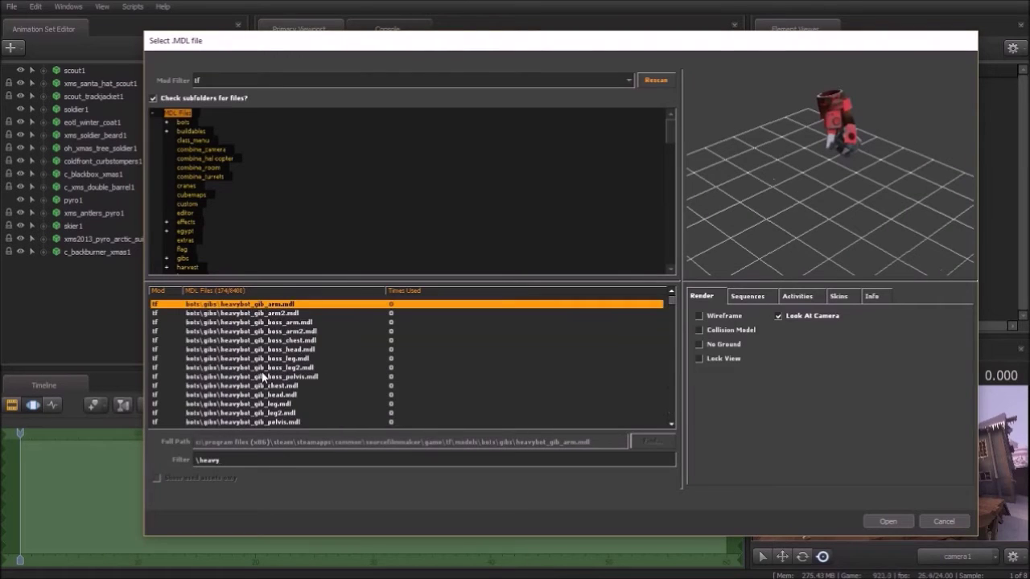
{"action": "key", "text": "Down"}
{"action": "key", "text": "Down"}
{"action": "key", "text": "Down"}
{"action": "key", "text": "Down"}
{"action": "key", "text": "Down"}
{"action": "key", "text": "Down"}
{"action": "key", "text": "Down"}
{"action": "key", "text": "Down"}
{"action": "key", "text": "Down"}
{"action": "key", "text": "Down"}
{"action": "key", "text": "Down"}
{"action": "key", "text": "Down"}
{"action": "key", "text": "Down"}
{"action": "key", "text": "Down"}
{"action": "key", "text": "Down"}
{"action": "key", "text": "Down"}
{"action": "key", "text": "Down"}
{"action": "key", "text": "Down"}
{"action": "key", "text": "Down"}
{"action": "key", "text": "Down"}
{"action": "key", "text": "Up"}
{"action": "left_click", "coordinate": [888, 521]}
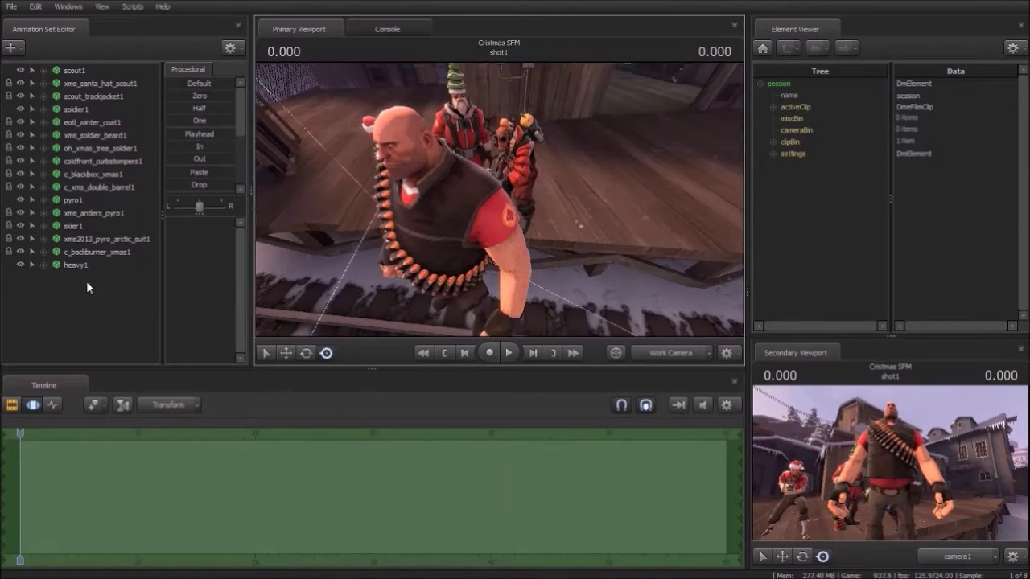
- Filter the heavy's items by "eotl" and add the fur cap to the heavy
{"action": "left_click", "coordinate": [78, 264]}
{"action": "right_click", "coordinate": [78, 264]}
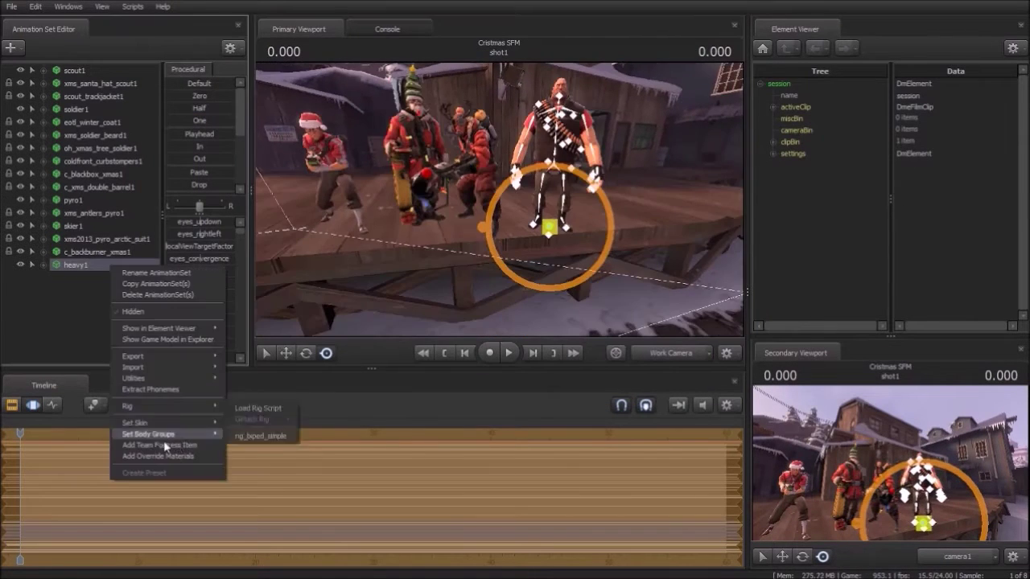
{"action": "left_click", "coordinate": [124, 445]}
{"action": "type", "text": "eotl"}
{"action": "left_click", "coordinate": [528, 346]}
- Add the ursa_major item to the heavy from the full item list
{"action": "right_click", "coordinate": [78, 265]}
{"action": "left_click", "coordinate": [125, 445]}
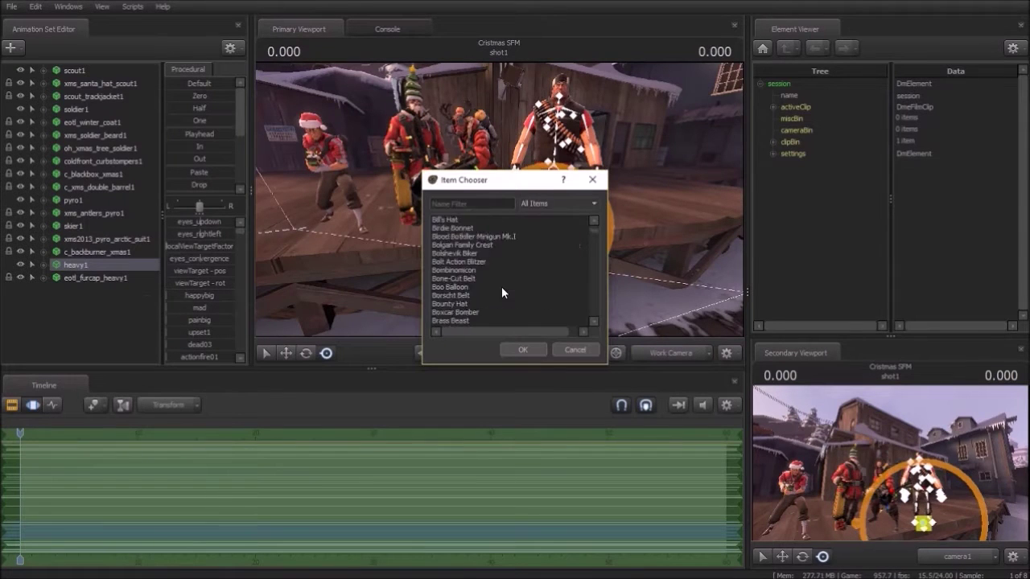
{"action": "left_click", "coordinate": [479, 293]}
{"action": "left_click", "coordinate": [523, 349]}
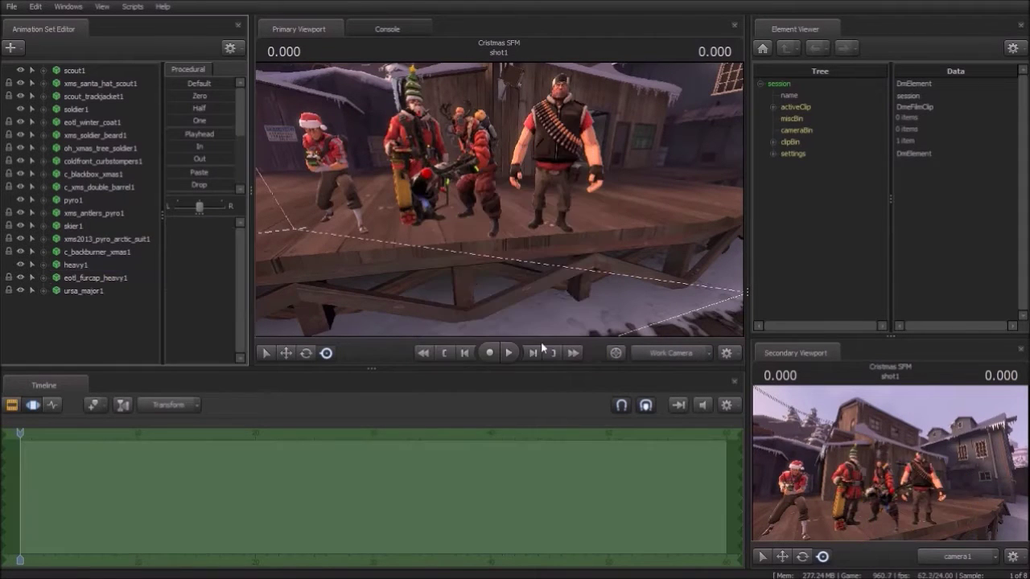
{"action": "right_click", "coordinate": [77, 265]}
{"action": "left_click", "coordinate": [124, 445]}
{"action": "left_click", "coordinate": [548, 266]}
{"action": "scroll", "coordinate": [512, 284], "scroll_direction": "down", "scroll_amount": 10}
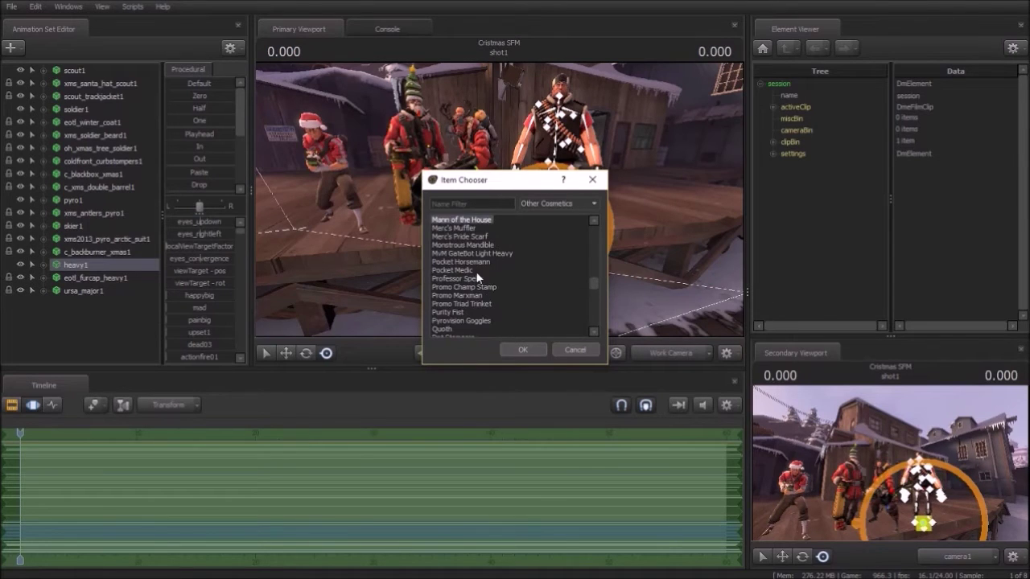
{"action": "left_click", "coordinate": [574, 350]}
- Delete the ursa_major item from the heavy
{"action": "left_click", "coordinate": [147, 278]}
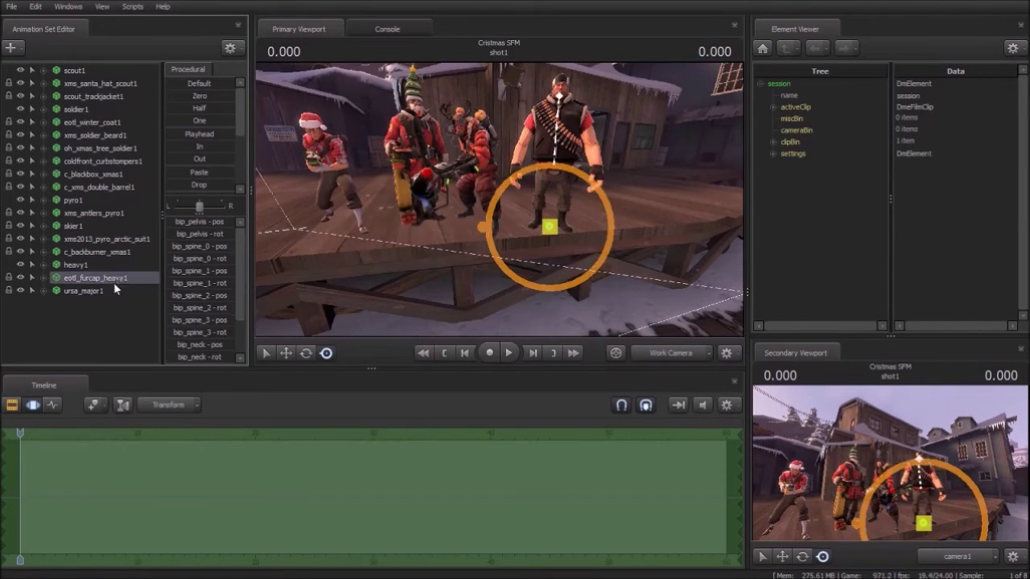
{"action": "right_click", "coordinate": [113, 290]}
{"action": "right_click", "coordinate": [85, 290]}
{"action": "left_click", "coordinate": [136, 319]}
- Filter the heavy's items by "Sn" and try one of the matching items on the heavy
{"action": "right_click", "coordinate": [78, 265]}
{"action": "left_click", "coordinate": [133, 444]}
{"action": "type", "text": "Swea"}
{"action": "key", "text": "BackSpace"}
{"action": "key", "text": "BackSpace"}
{"action": "key", "text": "BackSpace"}
{"action": "key", "text": "BackSpace"}
{"action": "type", "text": "Sn"}
{"action": "left_click", "coordinate": [466, 239]}
{"action": "left_click", "coordinate": [523, 349]}
- Inspect the item just added to the heavy and delete it
{"action": "left_click_drag", "start_coordinate": [507, 209], "coordinate": [474, 213]}
{"action": "left_click", "coordinate": [80, 291]}
{"action": "right_click", "coordinate": [79, 289]}
{"action": "left_click", "coordinate": [137, 317]}
- Limit the heavy's items to Other Cosmetics and add the Warmth Preserver
{"action": "right_click", "coordinate": [86, 266]}
{"action": "left_click", "coordinate": [134, 446]}
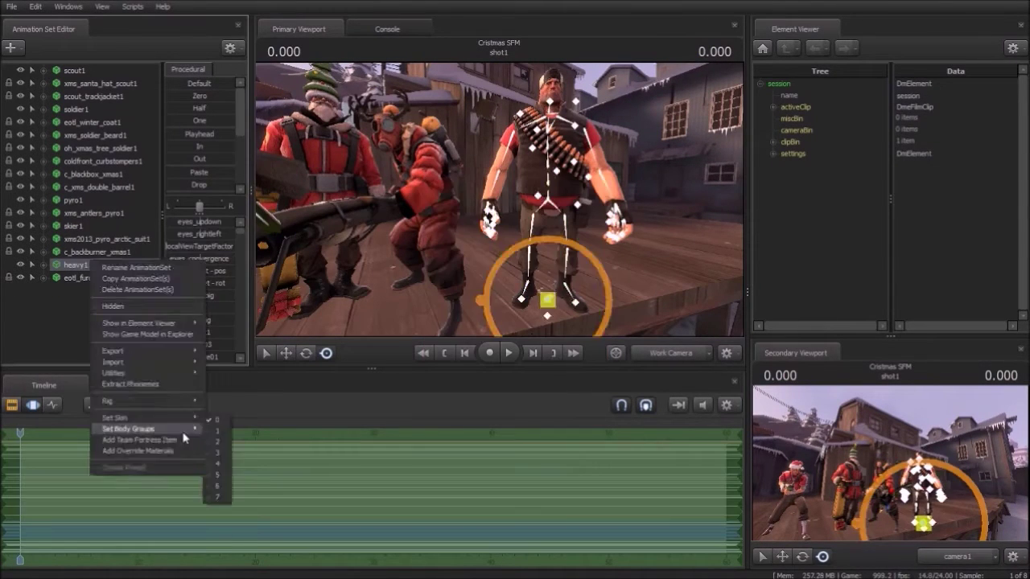
{"action": "left_click", "coordinate": [135, 447]}
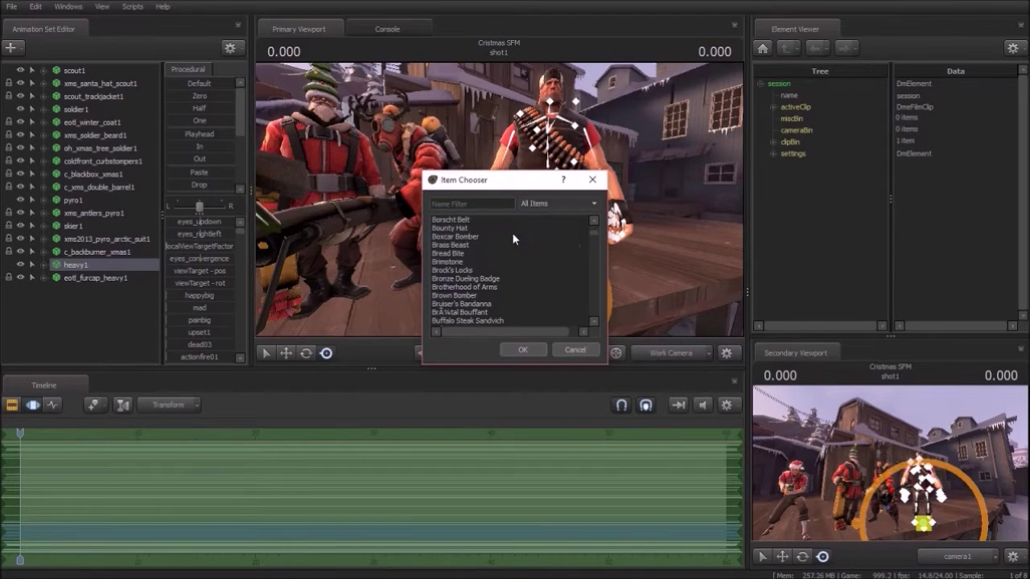
{"action": "left_click", "coordinate": [558, 204]}
{"action": "left_click", "coordinate": [553, 230]}
{"action": "scroll", "coordinate": [497, 302], "scroll_direction": "down", "scroll_amount": 20}
{"action": "scroll", "coordinate": [460, 269], "scroll_direction": "down", "scroll_amount": 1}
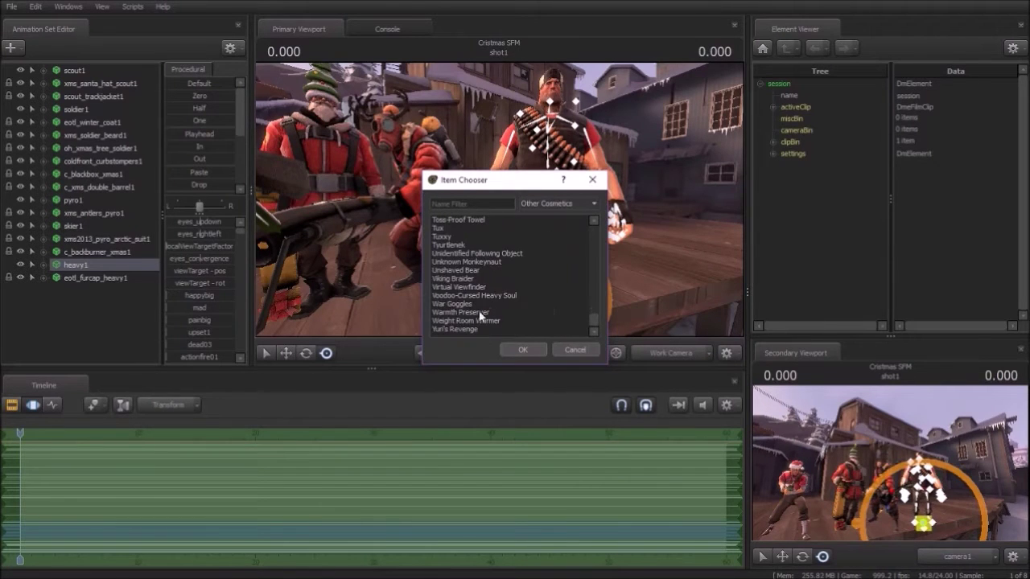
{"action": "double_click", "coordinate": [481, 312]}
- Try another option for the heavy's hands body group and restore heavy_hands_bodygroup
{"action": "right_click", "coordinate": [70, 264]}
{"action": "mouse_move", "coordinate": [174, 432]}
{"action": "mouse_move", "coordinate": [221, 445]}
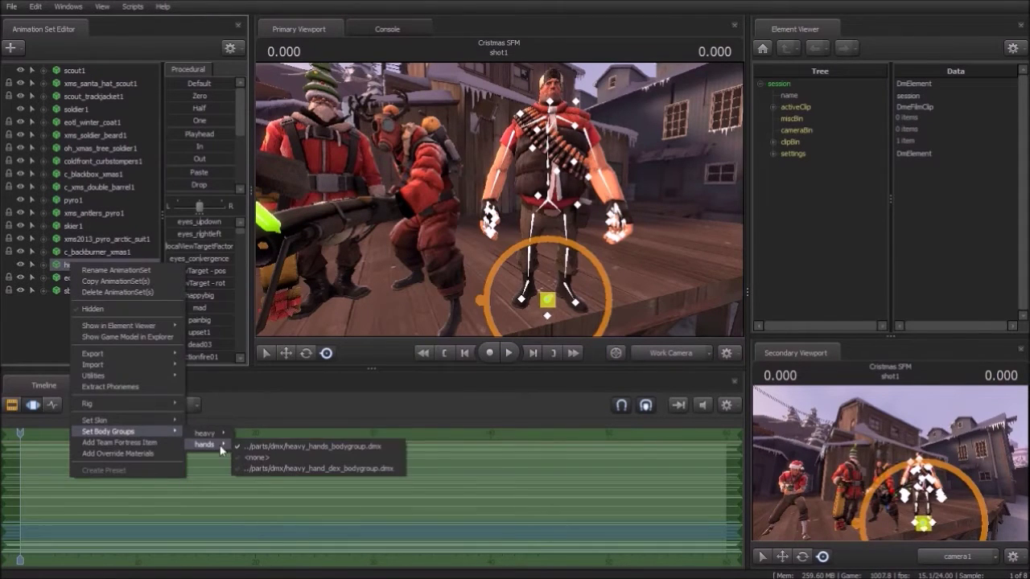
{"action": "left_click", "coordinate": [259, 466]}
{"action": "right_click", "coordinate": [102, 265]}
{"action": "left_click", "coordinate": [296, 447]}
{"action": "left_click", "coordinate": [89, 328]}
- Look through the heavy's item list and add the Christmas beard to the heavy
{"action": "left_click_drag", "start_coordinate": [451, 217], "coordinate": [459, 193]}
{"action": "right_click", "coordinate": [85, 267]}
{"action": "left_click", "coordinate": [146, 448]}
{"action": "scroll", "coordinate": [482, 249], "scroll_direction": "down", "scroll_amount": 10}
{"action": "double_click", "coordinate": [465, 277]}
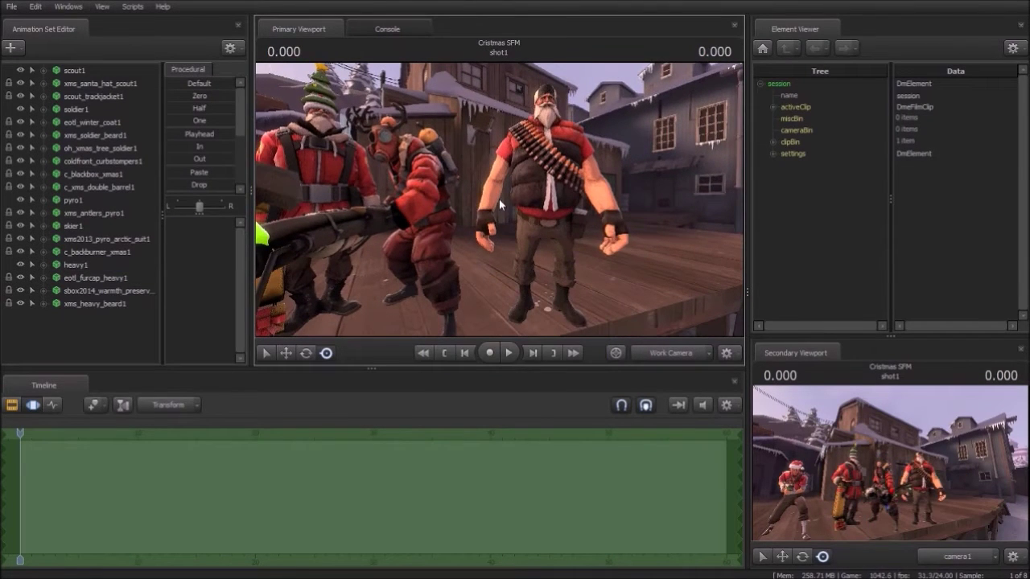
- Filter the heavy's items by "fest" and add the festive sandwich
{"action": "right_click", "coordinate": [96, 265]}
{"action": "left_click", "coordinate": [145, 442]}
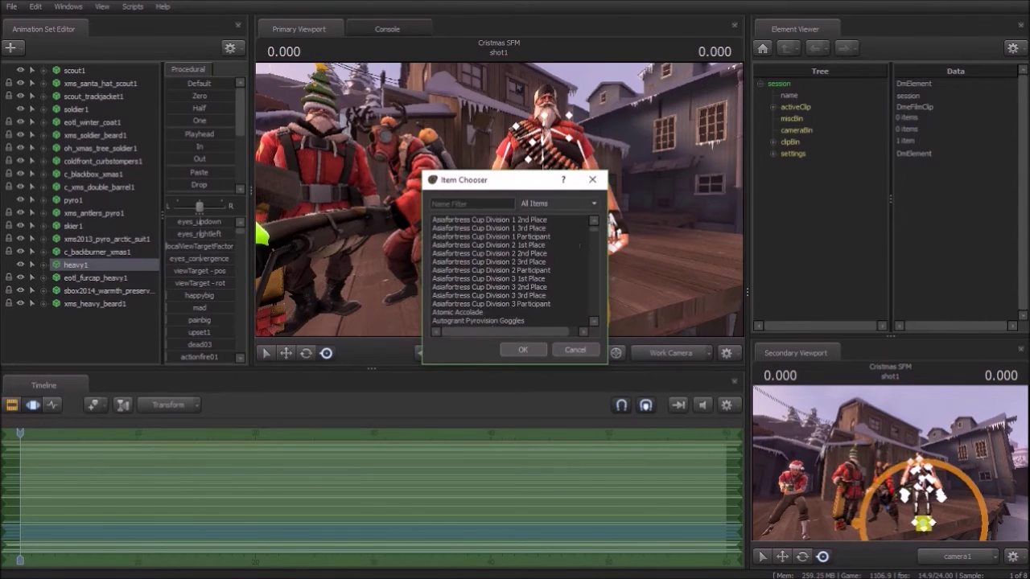
{"action": "type", "text": "fest"}
{"action": "left_click", "coordinate": [523, 350]}
- Open the sequence import for the heavy and preview its animation sequences from swim_MELEE through SECONDARY_reload_loop
{"action": "right_click", "coordinate": [83, 264]}
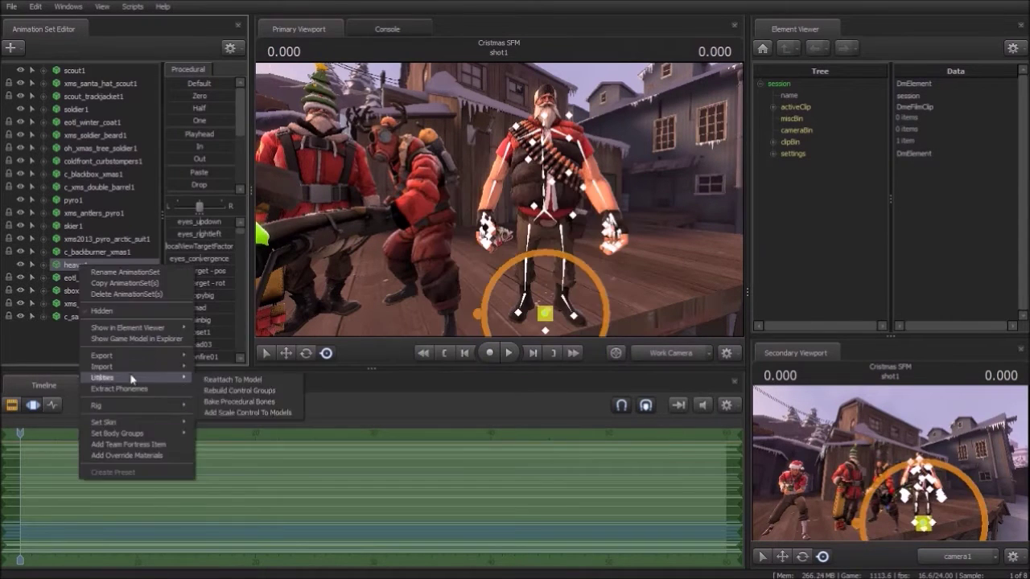
{"action": "mouse_move", "coordinate": [130, 369]}
{"action": "left_click", "coordinate": [219, 369]}
{"action": "left_click", "coordinate": [410, 309]}
{"action": "left_click", "coordinate": [423, 386]}
{"action": "key", "text": "Down"}
{"action": "key", "text": "Down"}
{"action": "key", "text": "Down"}
{"action": "key", "text": "Down"}
{"action": "key", "text": "Down"}
{"action": "key", "text": "Down"}
{"action": "key", "text": "Down"}
{"action": "key", "text": "Down"}
{"action": "key", "text": "Down"}
{"action": "key", "text": "Down"}
{"action": "key", "text": "Down"}
{"action": "key", "text": "Down"}
{"action": "key", "text": "Down"}
{"action": "key", "text": "Down"}
{"action": "key", "text": "Down"}
{"action": "key", "text": "Down"}
{"action": "key", "text": "Down"}
{"action": "key", "text": "Down"}
{"action": "key", "text": "Down"}
{"action": "key", "text": "Down"}
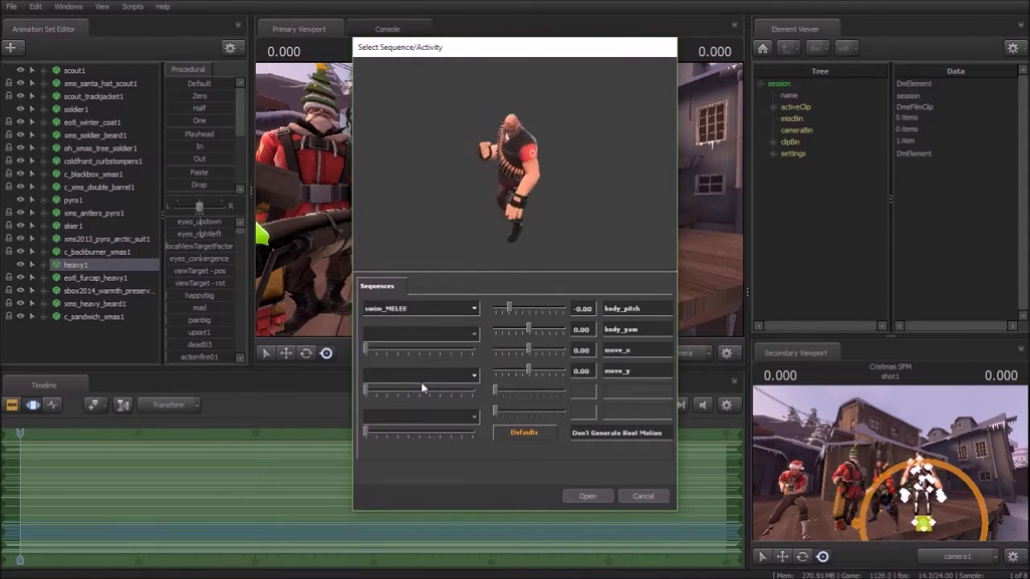
{"action": "key", "text": "Down"}
{"action": "key", "text": "Down"}
{"action": "key", "text": "Down"}
{"action": "key", "text": "Down"}
{"action": "key", "text": "Down"}
{"action": "key", "text": "Down"}
{"action": "key", "text": "Down"}
{"action": "key", "text": "Down"}
{"action": "key", "text": "Down"}
{"action": "key", "text": "Down"}
{"action": "key", "text": "Down"}
{"action": "key", "text": "Down"}
{"action": "key", "text": "Down"}
{"action": "key", "text": "Down"}
{"action": "key", "text": "Down"}
{"action": "key", "text": "Down"}
{"action": "key", "text": "Down"}
{"action": "key", "text": "Down"}
{"action": "key", "text": "Down"}
{"action": "key", "text": "Down"}
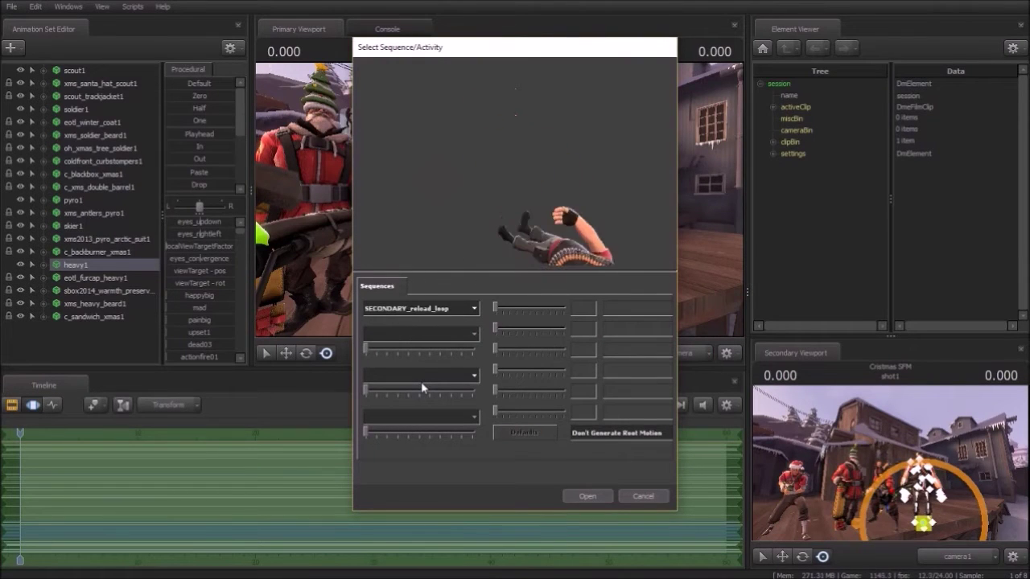
- Preview sequences from other parts of the heavy's list, including taunt02, and leave without importing any
{"action": "left_click", "coordinate": [414, 309]}
{"action": "scroll", "coordinate": [426, 379], "scroll_direction": "up", "scroll_amount": 7}
{"action": "left_click", "coordinate": [442, 376]}
{"action": "key", "text": "Down"}
{"action": "key", "text": "Down"}
{"action": "key", "text": "Down"}
{"action": "key", "text": "Down"}
{"action": "key", "text": "Down"}
{"action": "key", "text": "Down"}
{"action": "key", "text": "Down"}
{"action": "key", "text": "Down"}
{"action": "key", "text": "Down"}
{"action": "key", "text": "Down"}
{"action": "key", "text": "Down"}
{"action": "key", "text": "Down"}
{"action": "key", "text": "Down"}
{"action": "key", "text": "Down"}
{"action": "key", "text": "Down"}
{"action": "key", "text": "Down"}
{"action": "key", "text": "Down"}
{"action": "key", "text": "Down"}
{"action": "key", "text": "Down"}
{"action": "key", "text": "Down"}
{"action": "left_click", "coordinate": [414, 312]}
{"action": "scroll", "coordinate": [418, 367], "scroll_direction": "down", "scroll_amount": 5}
{"action": "left_click", "coordinate": [422, 379]}
{"action": "key", "text": "Down"}
{"action": "key", "text": "Down"}
{"action": "key", "text": "Down"}
{"action": "key", "text": "Down"}
{"action": "key", "text": "Down"}
{"action": "key", "text": "Down"}
{"action": "left_click", "coordinate": [418, 311]}
{"action": "scroll", "coordinate": [420, 366], "scroll_direction": "down", "scroll_amount": 2}
{"action": "left_click", "coordinate": [415, 405]}
{"action": "key", "text": "Down"}
{"action": "key", "text": "Down"}
{"action": "key", "text": "Down"}
{"action": "key", "text": "Down"}
{"action": "key", "text": "Down"}
{"action": "key", "text": "Down"}
{"action": "key", "text": "Down"}
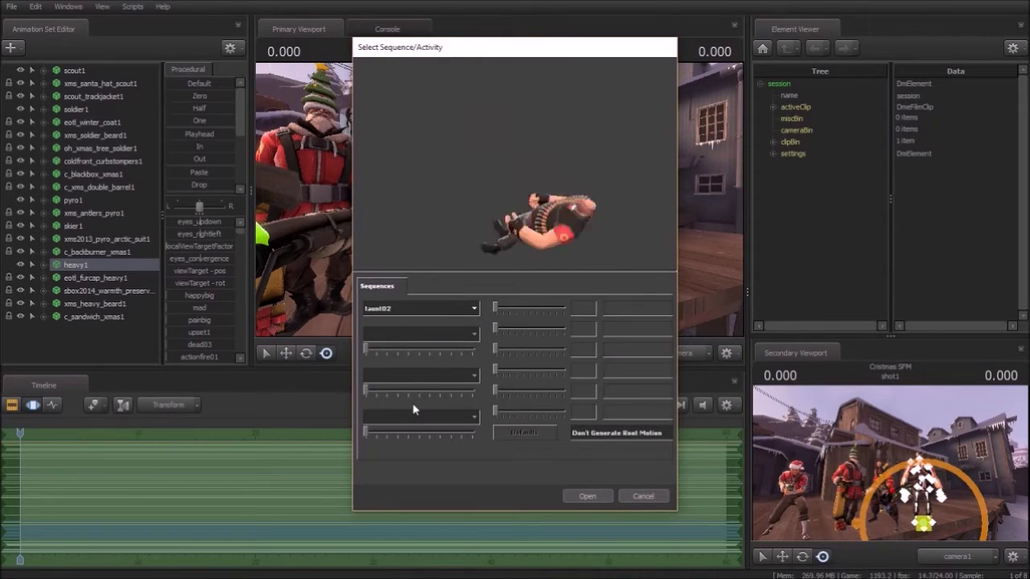
{"action": "key", "text": "Escape"}
- Create an animation set for a new demo model, filtering the models by "\demo"
{"action": "left_click", "coordinate": [11, 48]}
{"action": "left_click", "coordinate": [39, 74]}
{"action": "type", "text": "\\demo"}
{"action": "scroll", "coordinate": [324, 309], "scroll_direction": "down", "scroll_amount": 20}
{"action": "scroll", "coordinate": [290, 374], "scroll_direction": "up", "scroll_amount": 20}
{"action": "scroll", "coordinate": [286, 327], "scroll_direction": "up", "scroll_amount": 3}
{"action": "left_click", "coordinate": [285, 327]}
{"action": "key", "text": "Up"}
{"action": "key", "text": "Up"}
{"action": "key", "text": "Up"}
{"action": "key", "text": "Return"}
- Limit the demo's Team Fortress items to Hats and add the Polar Pullover
{"action": "left_click_drag", "start_coordinate": [486, 217], "coordinate": [587, 227]}
{"action": "left_click", "coordinate": [75, 330]}
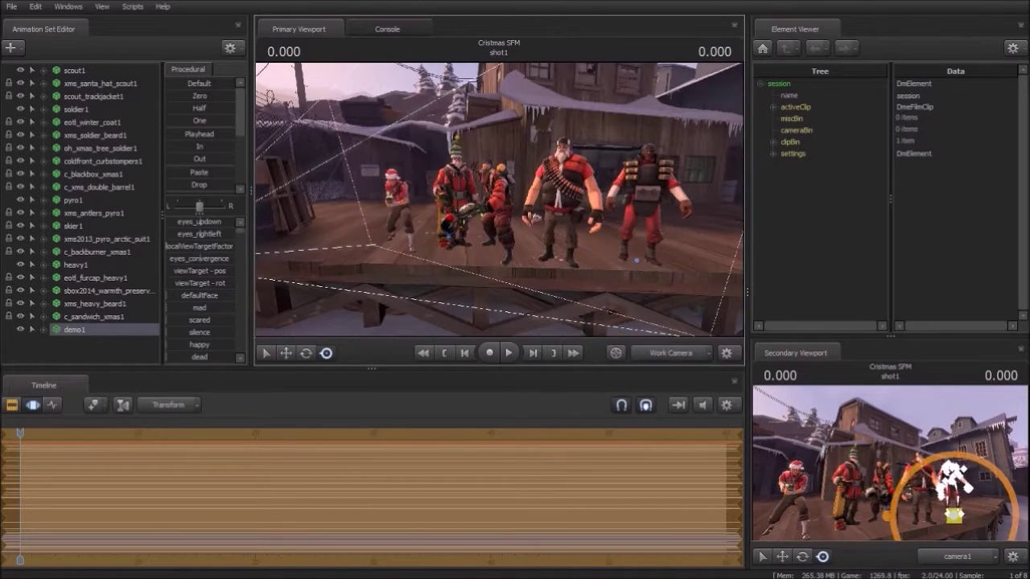
{"action": "right_click", "coordinate": [114, 330]}
{"action": "left_click", "coordinate": [185, 512]}
{"action": "scroll", "coordinate": [486, 288], "scroll_direction": "down", "scroll_amount": 10}
{"action": "left_click", "coordinate": [550, 204]}
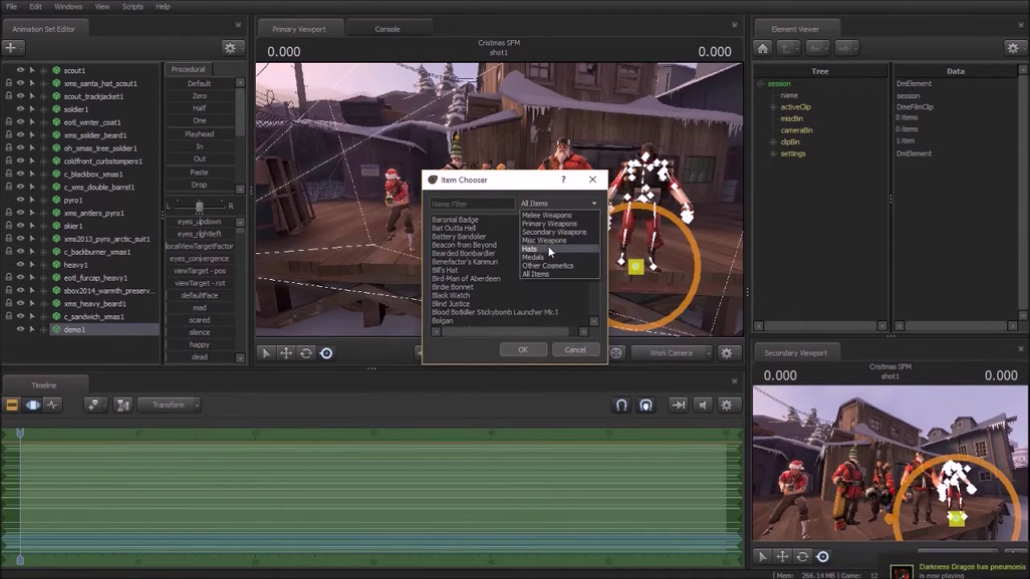
{"action": "left_click", "coordinate": [547, 249]}
{"action": "scroll", "coordinate": [490, 270], "scroll_direction": "down", "scroll_amount": 15}
{"action": "scroll", "coordinate": [483, 313], "scroll_direction": "down", "scroll_amount": 10}
{"action": "scroll", "coordinate": [474, 306], "scroll_direction": "up", "scroll_amount": 2}
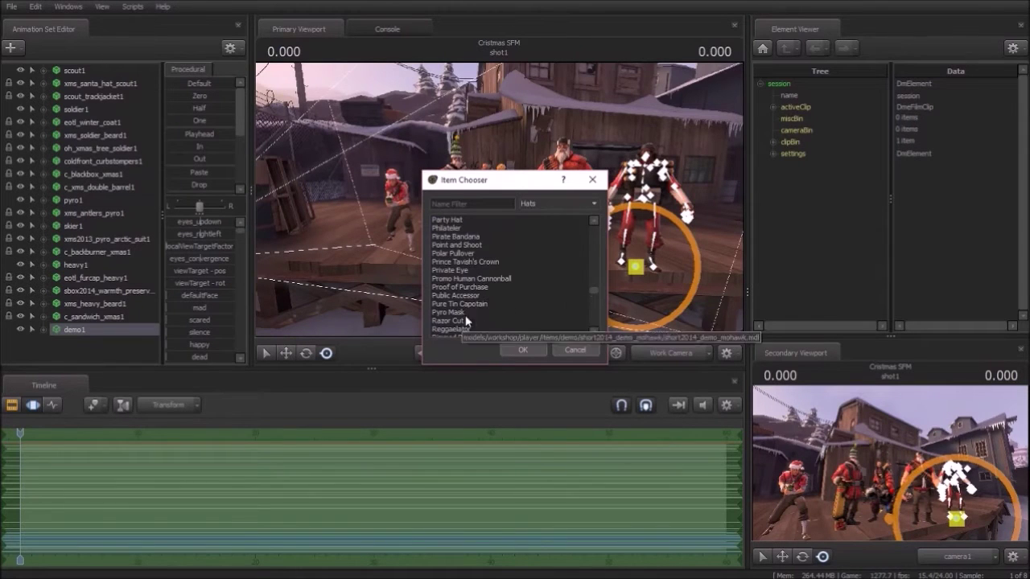
{"action": "double_click", "coordinate": [471, 280]}
- Try different options in the demo's body groups
{"action": "key", "text": "w"}
{"action": "mouse_move", "coordinate": [575, 287]}
{"action": "left_mouse_down"}
{"action": "mouse_move", "coordinate": [611, 289]}
{"action": "mouse_move", "coordinate": [583, 283]}
{"action": "left_mouse_up"}
{"action": "right_click", "coordinate": [80, 330]}
{"action": "mouse_move", "coordinate": [135, 501]}
{"action": "left_click", "coordinate": [270, 523]}
{"action": "right_click", "coordinate": [136, 332]}
{"action": "mouse_move", "coordinate": [207, 504]}
{"action": "mouse_move", "coordinate": [282, 515]}
{"action": "left_click", "coordinate": [325, 527]}
{"action": "right_click", "coordinate": [108, 329]}
{"action": "mouse_move", "coordinate": [189, 498]}
{"action": "left_click", "coordinate": [90, 329]}
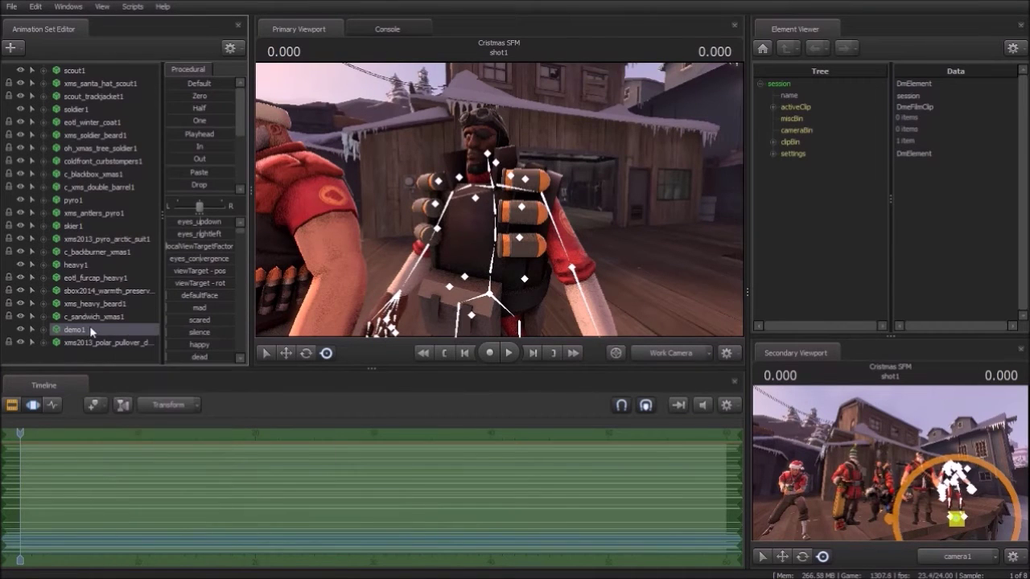
- Look through the demo's full item list and its Other Cosmetics for another festive item
{"action": "right_click", "coordinate": [81, 332]}
{"action": "left_click", "coordinate": [154, 510]}
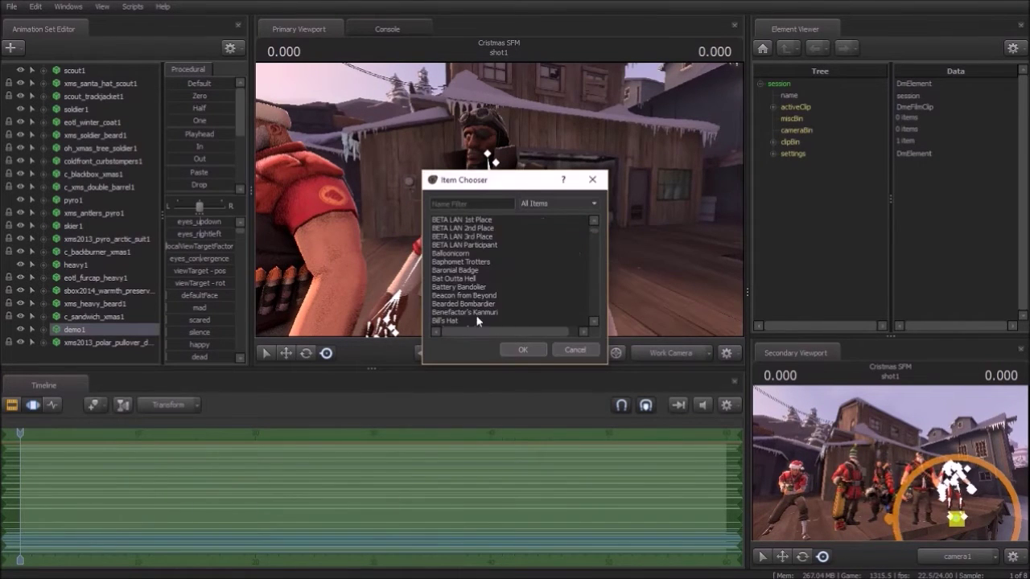
{"action": "left_click", "coordinate": [527, 353]}
{"action": "right_click", "coordinate": [86, 329]}
{"action": "left_click", "coordinate": [172, 512]}
{"action": "scroll", "coordinate": [490, 274], "scroll_direction": "down", "scroll_amount": 20}
{"action": "scroll", "coordinate": [483, 300], "scroll_direction": "down", "scroll_amount": 15}
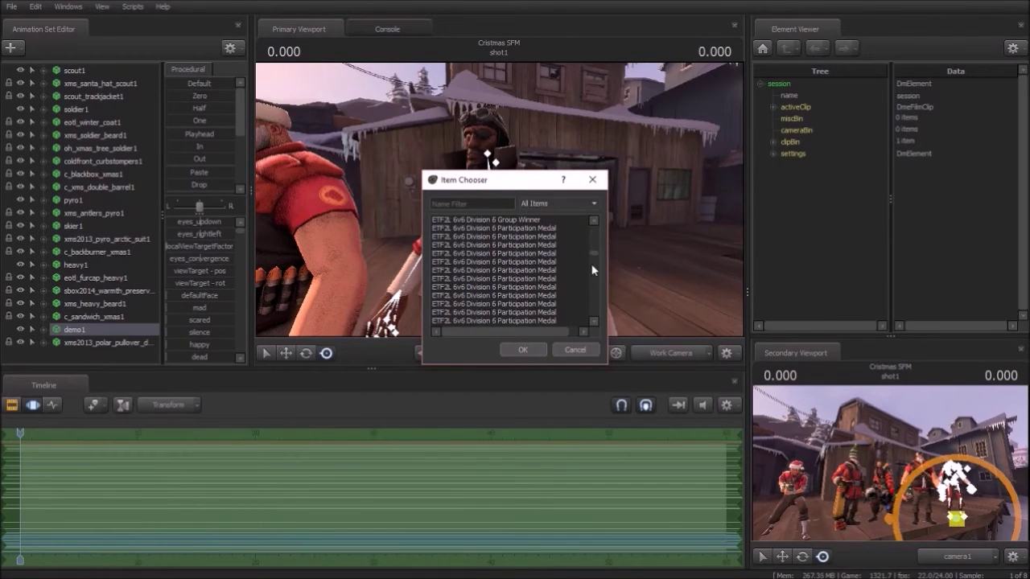
{"action": "left_click", "coordinate": [548, 266]}
{"action": "scroll", "coordinate": [499, 279], "scroll_direction": "down", "scroll_amount": 3}
{"action": "scroll", "coordinate": [449, 310], "scroll_direction": "down", "scroll_amount": 2}
{"action": "left_click", "coordinate": [575, 350]}
{"action": "left_click_drag", "start_coordinate": [475, 321], "coordinate": [482, 334]}
{"action": "left_click", "coordinate": [88, 317]}
{"action": "left_click_drag", "start_coordinate": [482, 266], "coordinate": [482, 234]}
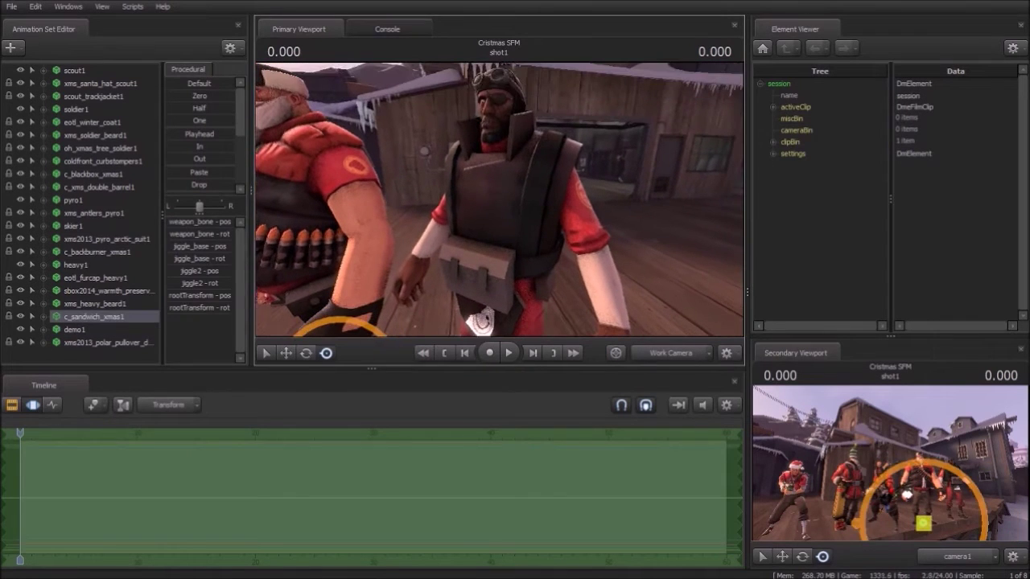
{"action": "right_click", "coordinate": [75, 330]}
{"action": "left_click", "coordinate": [257, 512]}
- Try an item from Other Cosmetics on the demo and undo the addition
{"action": "right_click", "coordinate": [85, 330]}
{"action": "left_click", "coordinate": [158, 510]}
{"action": "left_click", "coordinate": [563, 204]}
{"action": "left_click", "coordinate": [581, 266]}
{"action": "scroll", "coordinate": [486, 288], "scroll_direction": "down", "scroll_amount": 15}
{"action": "scroll", "coordinate": [476, 318], "scroll_direction": "down", "scroll_amount": 2}
{"action": "double_click", "coordinate": [486, 312]}
{"action": "left_click_drag", "start_coordinate": [503, 305], "coordinate": [380, 216]}
{"action": "key", "text": "ctrl+z"}
- Browse the demo's Team Fortress items by category and name, and add a jacket with a fur collar
{"action": "right_click", "coordinate": [91, 328]}
{"action": "left_click", "coordinate": [140, 506]}
{"action": "left_click", "coordinate": [557, 203]}
{"action": "left_click", "coordinate": [549, 267]}
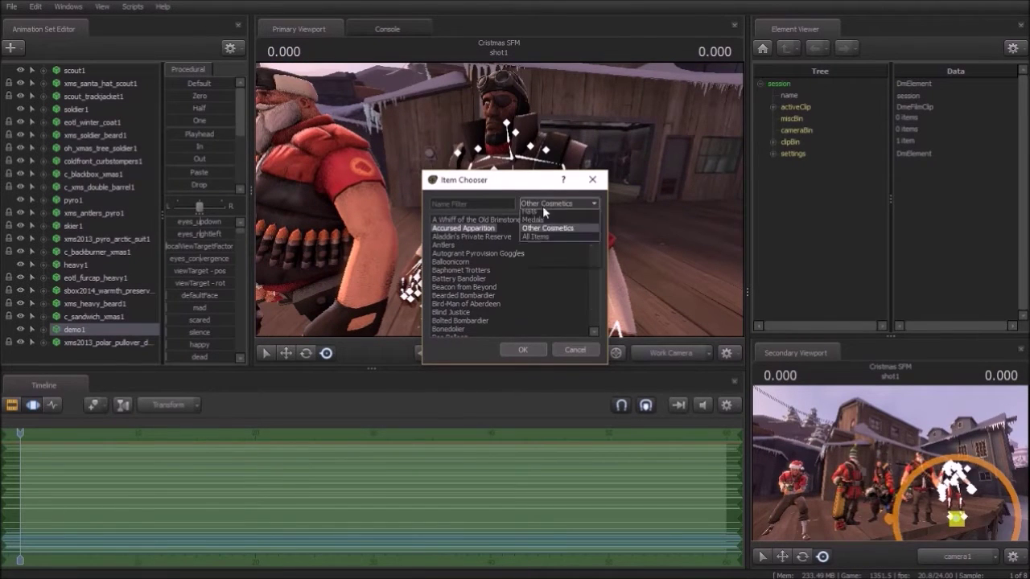
{"action": "left_click", "coordinate": [554, 241]}
{"action": "left_click", "coordinate": [561, 204]}
{"action": "left_click", "coordinate": [539, 274]}
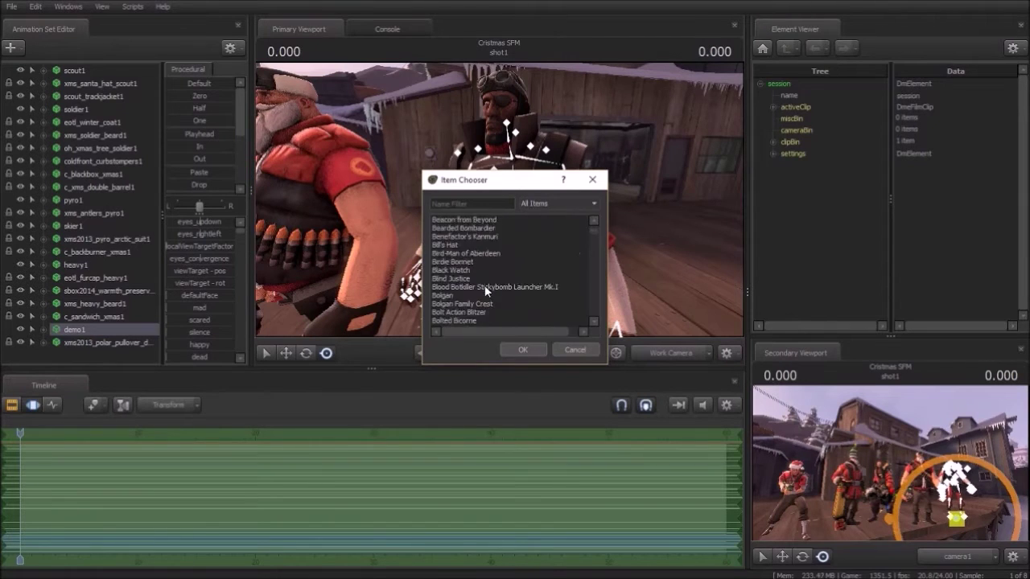
{"action": "left_click", "coordinate": [459, 255]}
{"action": "left_click", "coordinate": [471, 204]}
{"action": "type", "text": "wi"}
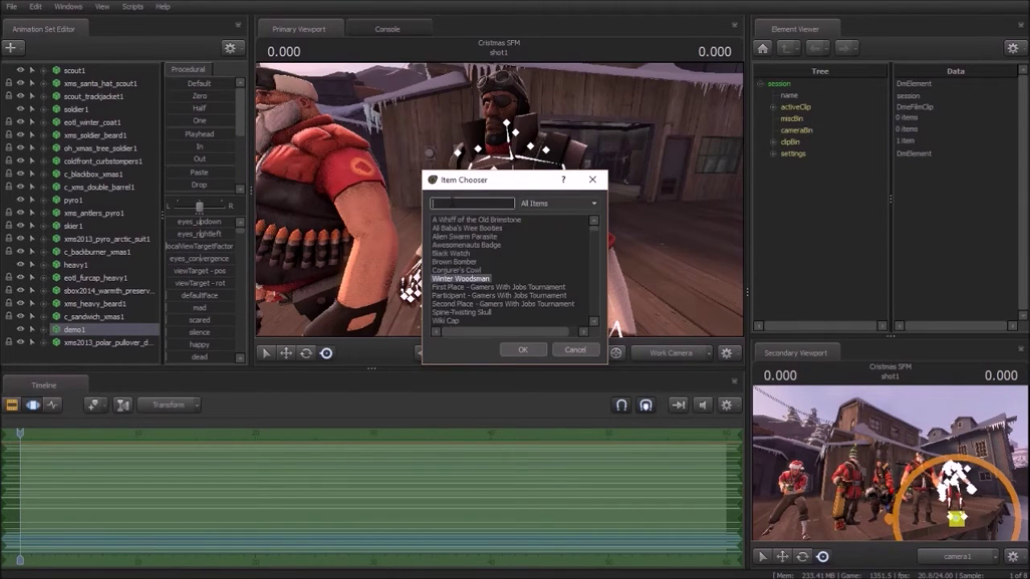
{"action": "left_click", "coordinate": [523, 350]}
- Filter the demo's Team Fortress items by "fl" and add the flair item
{"action": "right_click", "coordinate": [94, 333]}
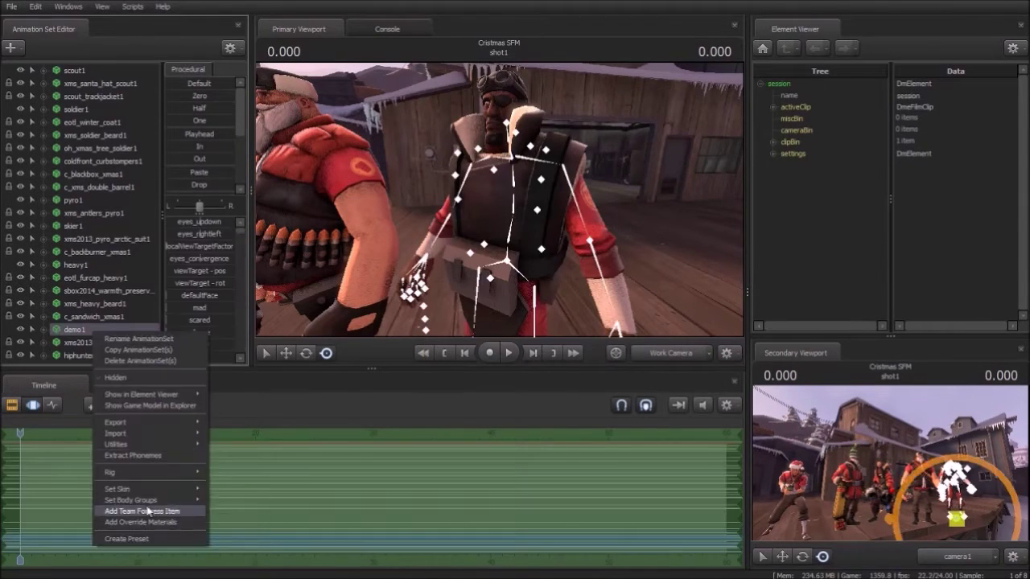
{"action": "left_click", "coordinate": [148, 511]}
{"action": "left_click", "coordinate": [472, 203]}
{"action": "type", "text": "fl"}
{"action": "left_click", "coordinate": [443, 219]}
{"action": "left_click", "coordinate": [523, 350]}
- Look through the demo's Hats and Other Cosmetics items and add the winter demo pants
{"action": "left_click_drag", "start_coordinate": [450, 265], "coordinate": [402, 265]}
{"action": "mouse_move", "coordinate": [499, 202]}
{"action": "left_mouse_down"}
{"action": "mouse_move", "coordinate": [531, 233]}
{"action": "mouse_move", "coordinate": [499, 217]}
{"action": "mouse_move", "coordinate": [483, 193]}
{"action": "left_mouse_up"}
{"action": "scroll", "coordinate": [87, 358], "scroll_direction": "down", "scroll_amount": 1}
{"action": "left_click", "coordinate": [97, 318]}
{"action": "scroll", "coordinate": [456, 304], "scroll_direction": "down", "scroll_amount": 8}
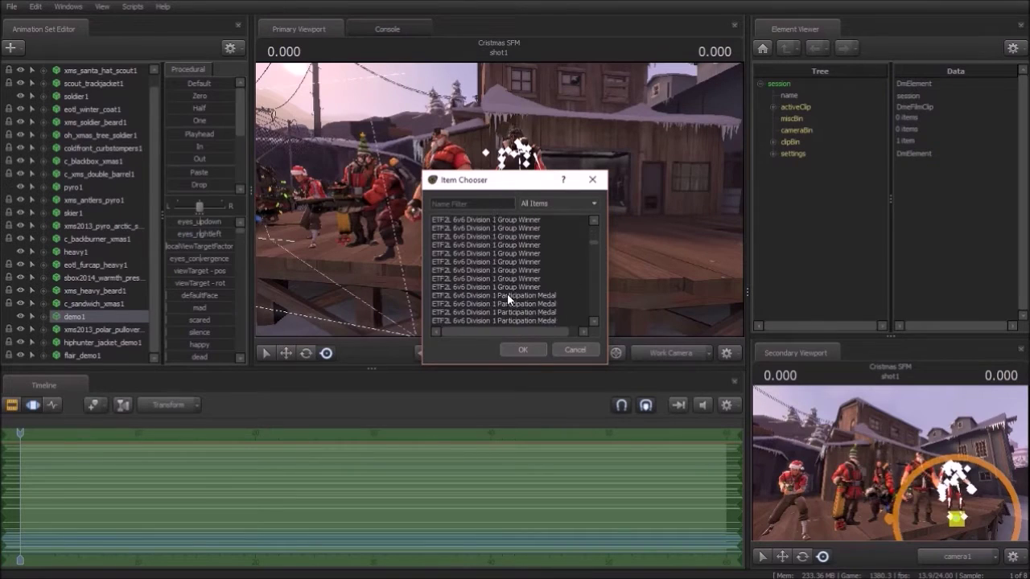
{"action": "left_click", "coordinate": [569, 252]}
{"action": "scroll", "coordinate": [485, 317], "scroll_direction": "down", "scroll_amount": 20}
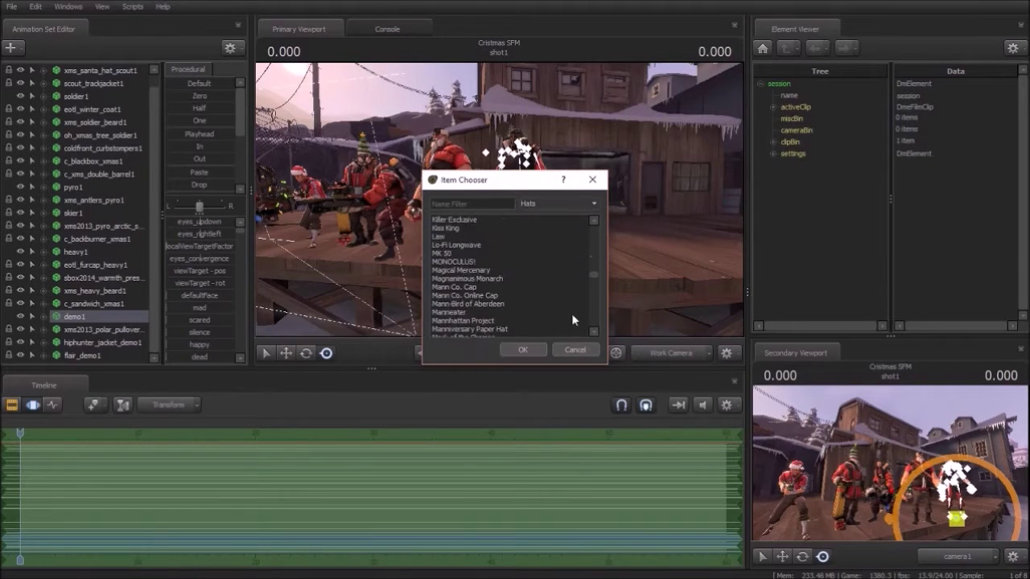
{"action": "left_click", "coordinate": [543, 203]}
{"action": "left_click", "coordinate": [535, 260]}
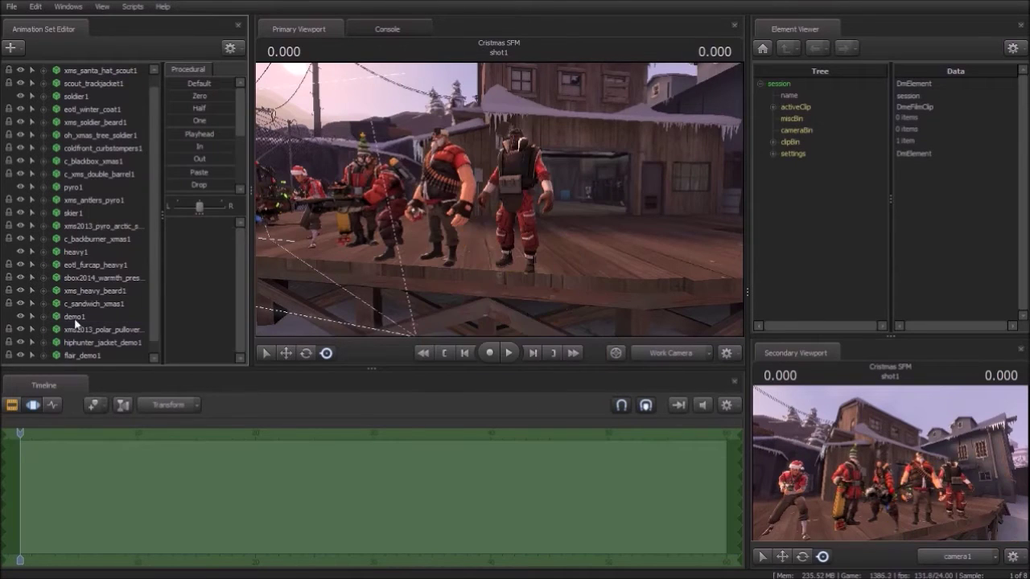
- Browse the demo's Other Cosmetics items and add the strapped-on grenades
{"action": "right_click", "coordinate": [101, 298]}
{"action": "left_click", "coordinate": [128, 328]}
{"action": "left_click", "coordinate": [531, 204]}
{"action": "left_click", "coordinate": [533, 260]}
{"action": "scroll", "coordinate": [504, 299], "scroll_direction": "down", "scroll_amount": 20}
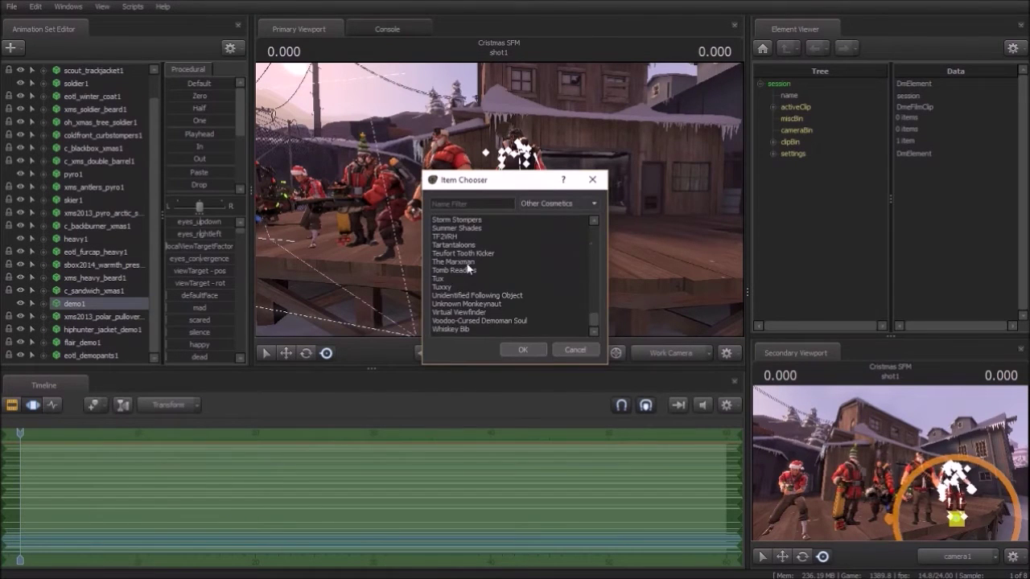
{"action": "scroll", "coordinate": [488, 270], "scroll_direction": "up", "scroll_amount": 10}
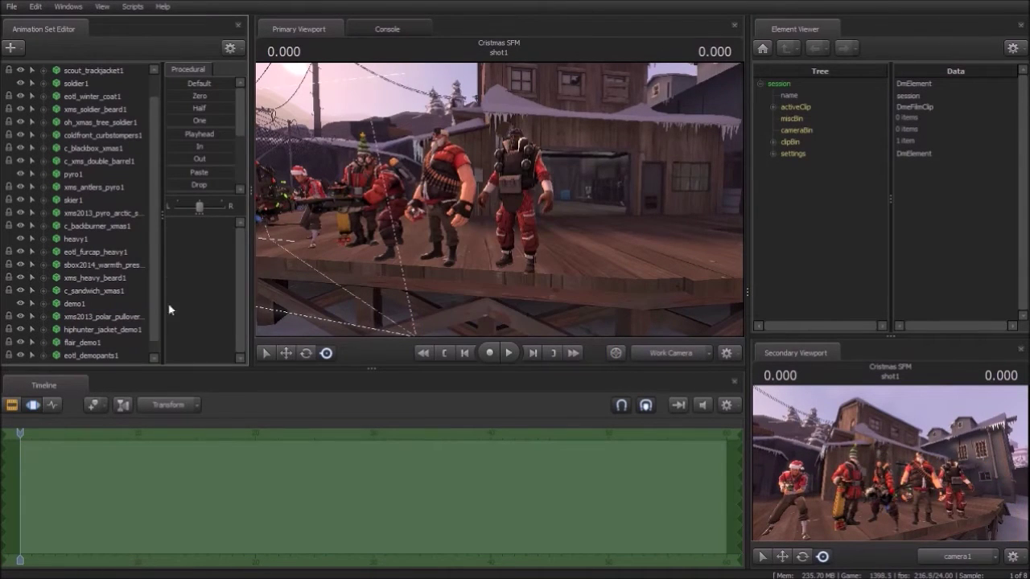
- Create an animation set for player\engineer.mdl using the filter "\Engi" and place the engineer beside the demo on the deck
{"action": "scroll", "coordinate": [113, 306], "scroll_direction": "down", "scroll_amount": 1}
{"action": "left_click", "coordinate": [11, 49]}
{"action": "left_click", "coordinate": [48, 90]}
{"action": "type", "text": "\\de"}
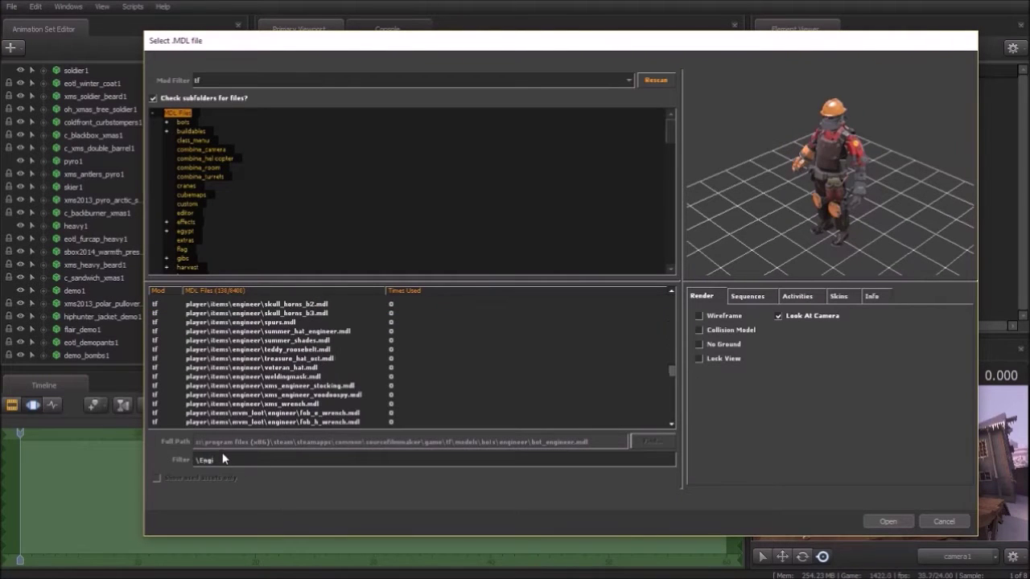
{"action": "scroll", "coordinate": [220, 338], "scroll_direction": "up", "scroll_amount": 17}
{"action": "scroll", "coordinate": [347, 386], "scroll_direction": "down", "scroll_amount": 20}
{"action": "scroll", "coordinate": [387, 423], "scroll_direction": "up", "scroll_amount": 20}
{"action": "left_click", "coordinate": [241, 322]}
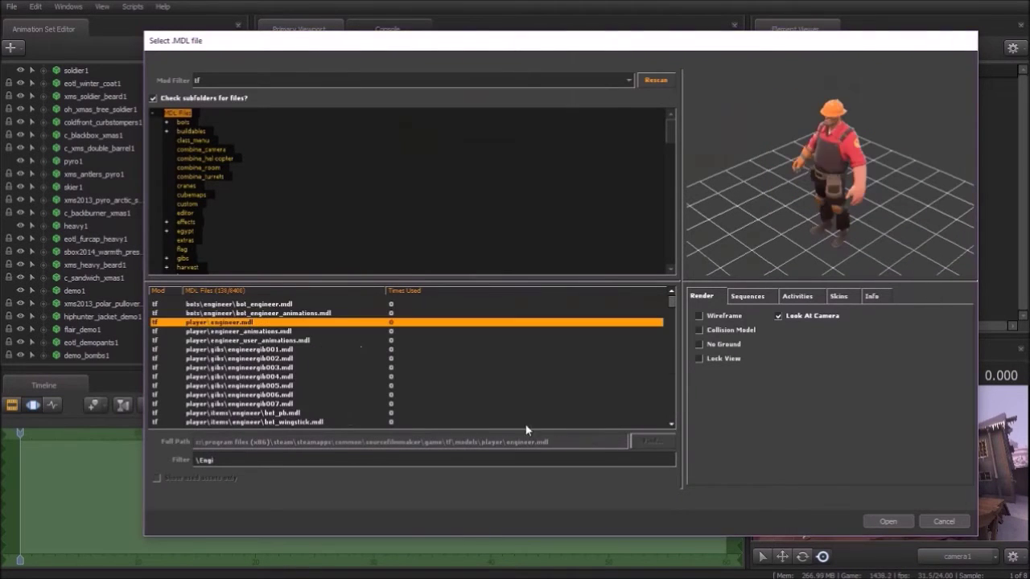
{"action": "left_click", "coordinate": [888, 521]}
{"action": "left_click", "coordinate": [80, 355]}
{"action": "left_click_drag", "start_coordinate": [340, 241], "coordinate": [657, 266]}
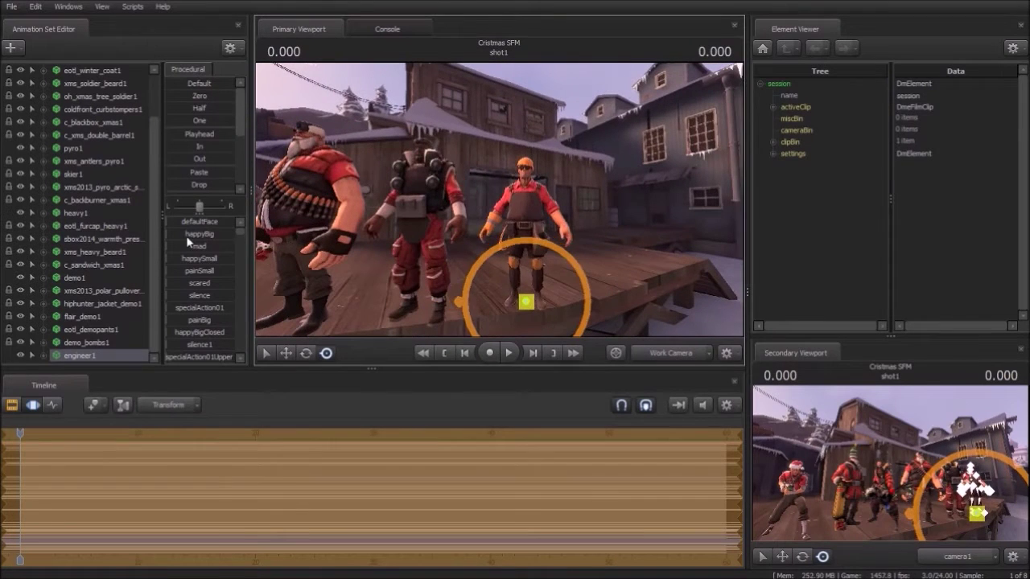
- Add the colored lights item to the engineer and the festive claymore to the demo
{"action": "right_click", "coordinate": [145, 356]}
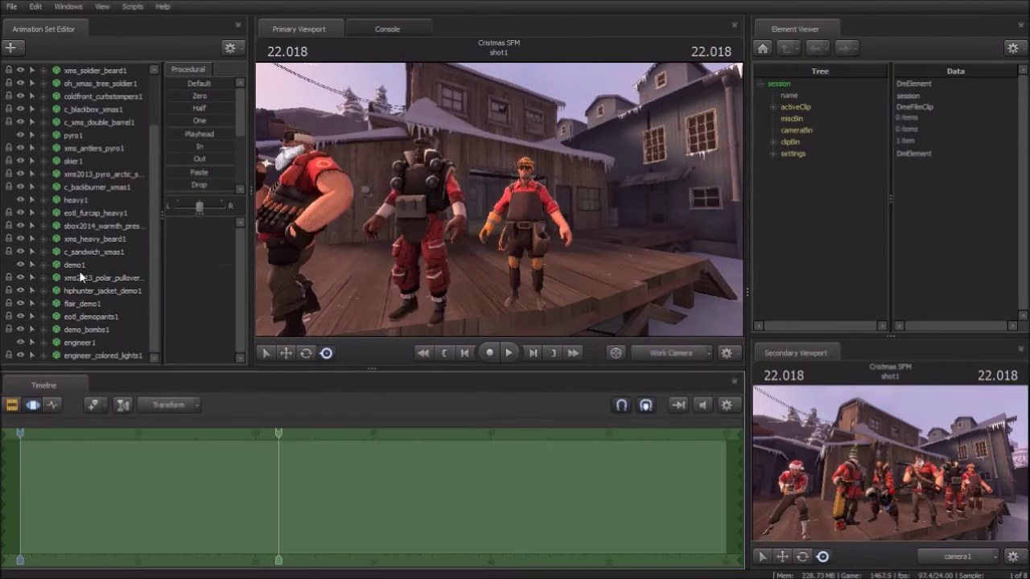
{"action": "right_click", "coordinate": [89, 266]}
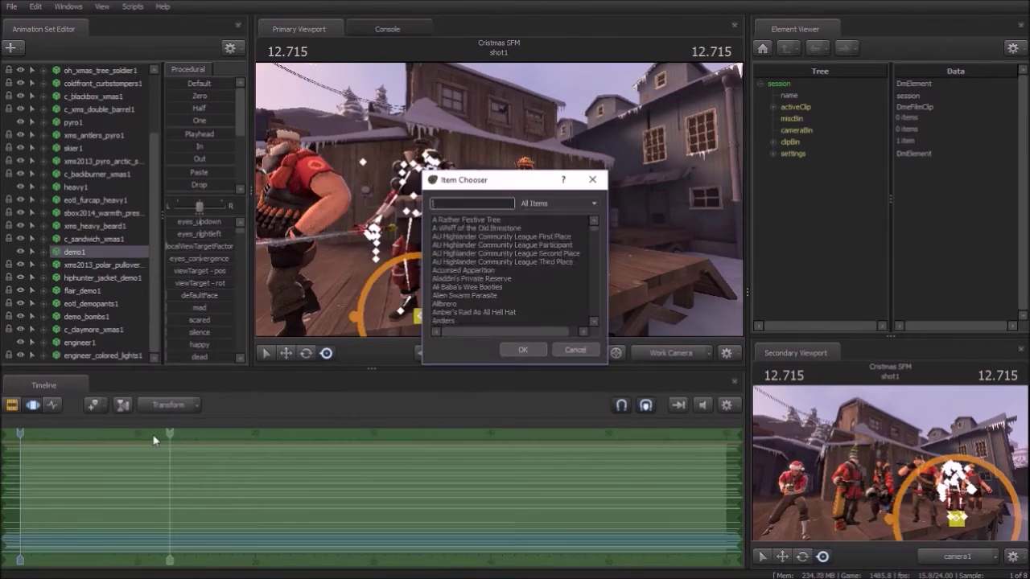
{"action": "type", "text": "t"}
{"action": "type", "text": "h"}
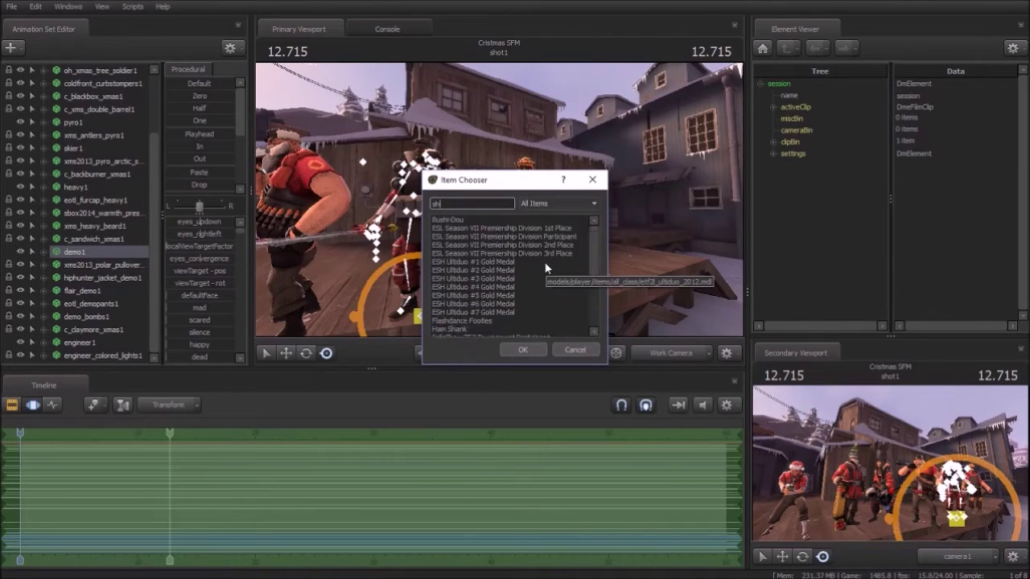
{"action": "left_click", "coordinate": [573, 348]}
- Preview the demo's animation sequences and import one that poses him with the claymore raised
{"action": "right_click", "coordinate": [92, 252]}
{"action": "mouse_move", "coordinate": [184, 354]}
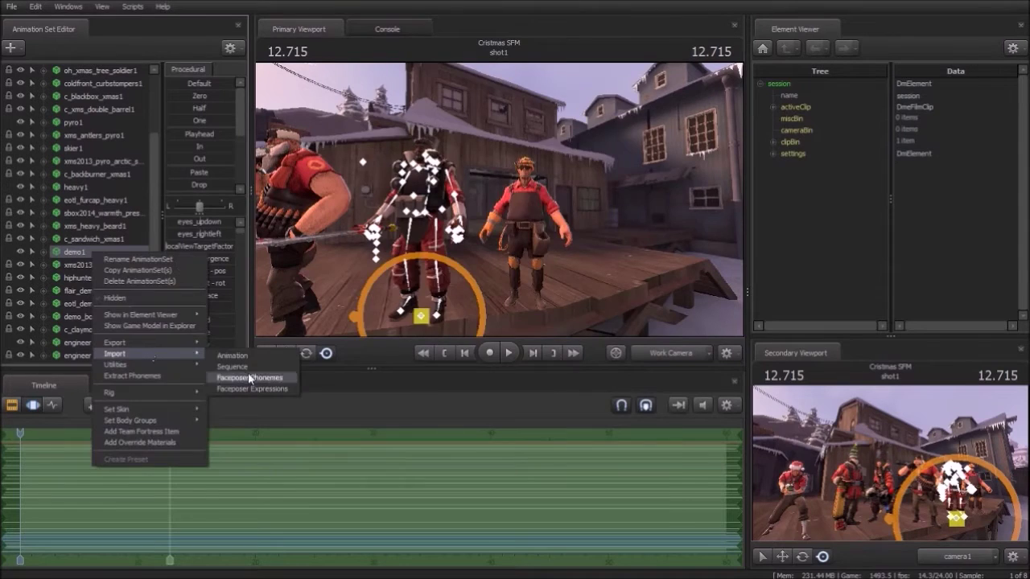
{"action": "left_click", "coordinate": [238, 366]}
{"action": "left_click", "coordinate": [401, 310]}
{"action": "left_click", "coordinate": [419, 388]}
{"action": "key", "text": "Down"}
{"action": "key", "text": "Down"}
{"action": "key", "text": "Down"}
{"action": "key", "text": "Down"}
{"action": "key", "text": "Down"}
{"action": "key", "text": "Down"}
{"action": "key", "text": "Down"}
{"action": "key", "text": "Down"}
{"action": "key", "text": "Down"}
{"action": "key", "text": "Down"}
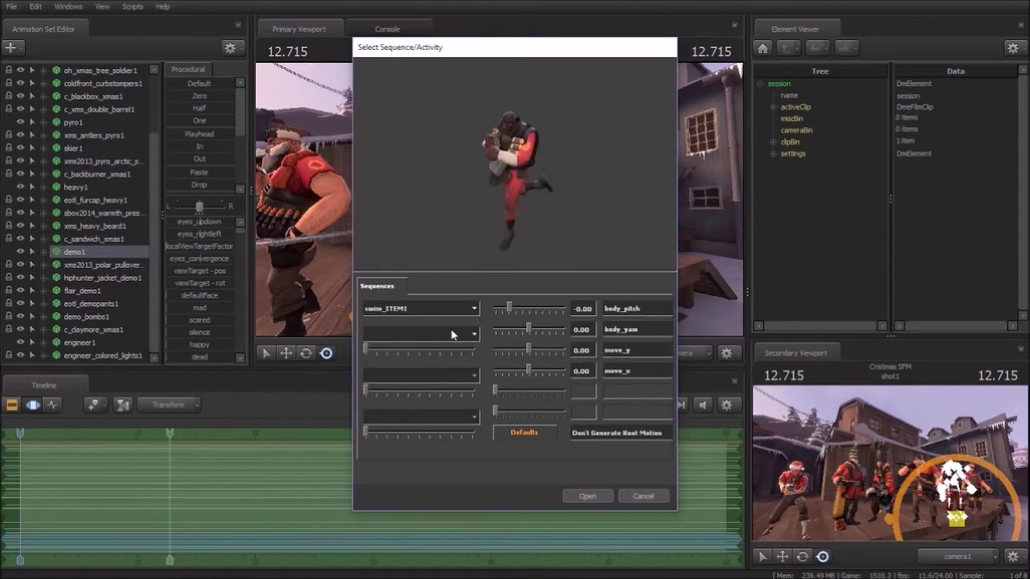
{"action": "key", "text": "Up"}
{"action": "key", "text": "Up"}
{"action": "key", "text": "Up"}
{"action": "key", "text": "Up"}
{"action": "key", "text": "Up"}
{"action": "key", "text": "Up"}
{"action": "key", "text": "Up"}
{"action": "key", "text": "Up"}
{"action": "key", "text": "Up"}
{"action": "key", "text": "Up"}
{"action": "key", "text": "Up"}
{"action": "key", "text": "Up"}
{"action": "key", "text": "Up"}
{"action": "key", "text": "Up"}
{"action": "key", "text": "Up"}
{"action": "key", "text": "Up"}
{"action": "key", "text": "Up"}
{"action": "key", "text": "Up"}
{"action": "left_click", "coordinate": [422, 309]}
{"action": "left_click", "coordinate": [426, 323]}
{"action": "left_click", "coordinate": [587, 496]}
- Filter the engineer's Team Fortress items by "fest" and add the festive beard, Face Full of Festive
{"action": "left_click_drag", "start_coordinate": [540, 277], "coordinate": [531, 270]}
{"action": "key", "text": "w"}
{"action": "left_click", "coordinate": [80, 342]}
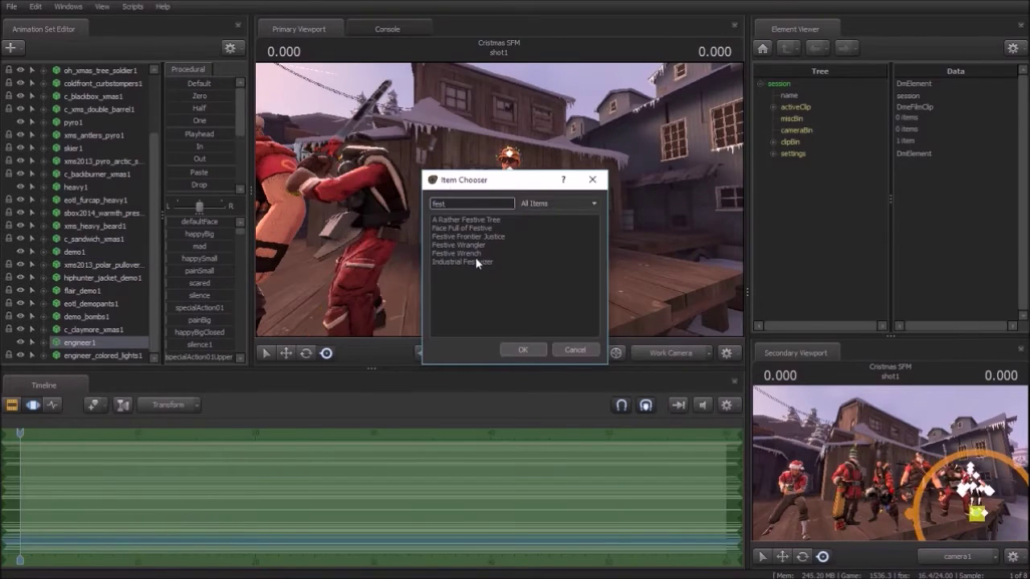
{"action": "left_click", "coordinate": [526, 350]}
{"action": "left_click_drag", "start_coordinate": [515, 241], "coordinate": [519, 232]}
- Add the fur-trimmed winter pants to the engineer
{"action": "scroll", "coordinate": [73, 310], "scroll_direction": "down", "scroll_amount": 1}
{"action": "left_click", "coordinate": [71, 305]}
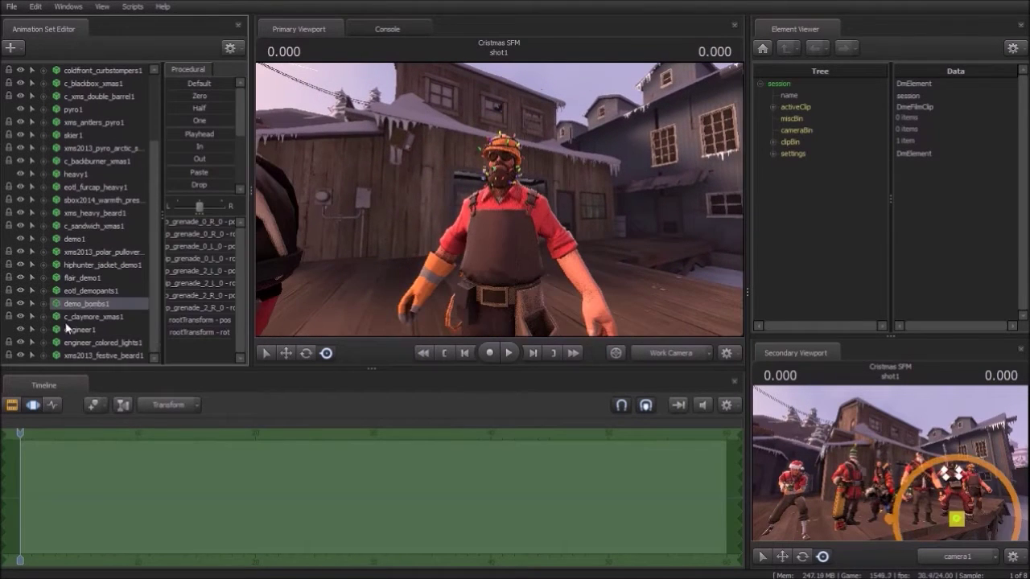
{"action": "right_click", "coordinate": [73, 329]}
{"action": "left_click", "coordinate": [339, 379]}
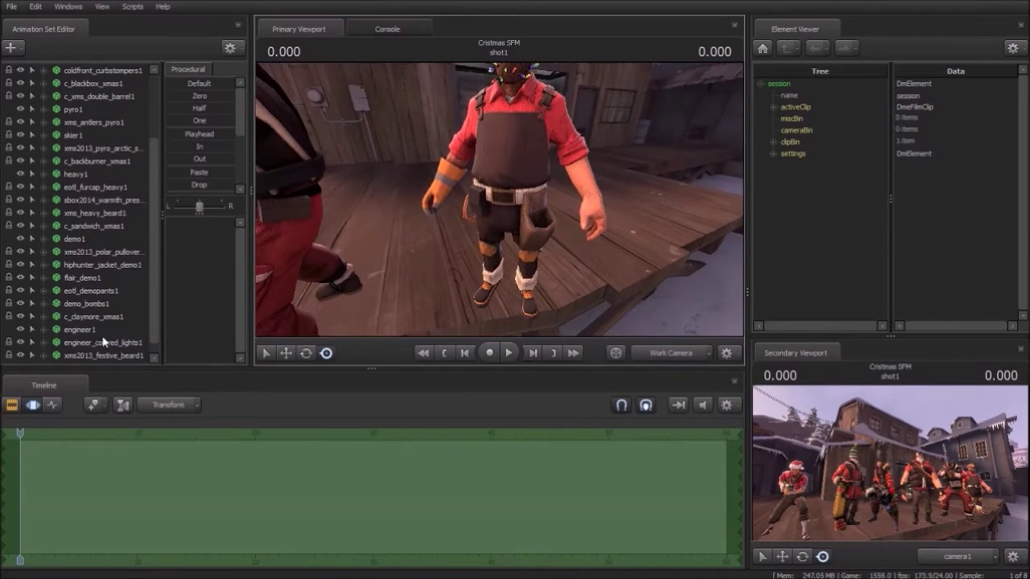
- Add the antarctic researcher vest to the engineer, plus the Festive Frontier Justice found with the name filter "festi"
{"action": "right_click", "coordinate": [103, 318]}
{"action": "mouse_move", "coordinate": [161, 488]}
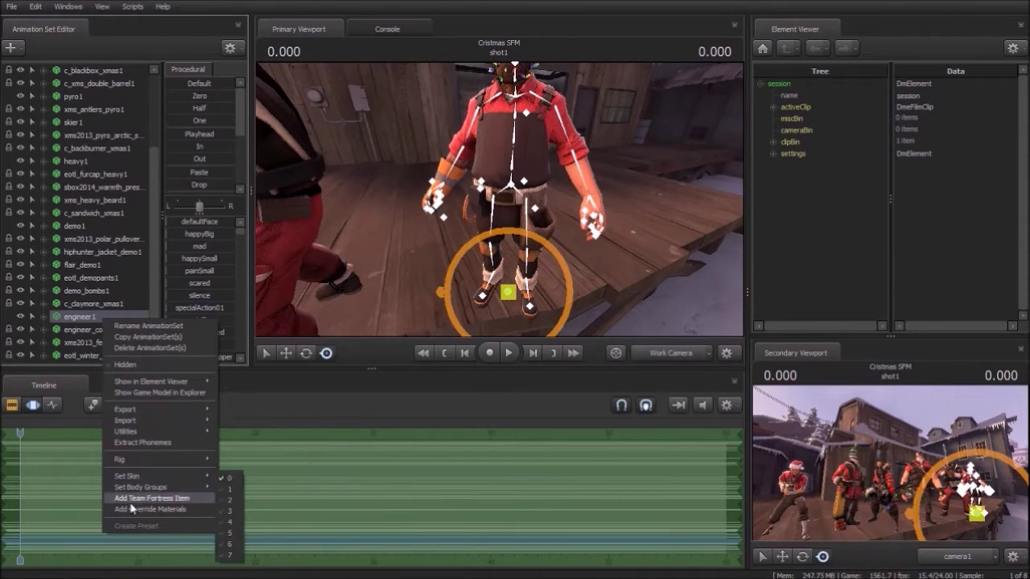
{"action": "left_click", "coordinate": [141, 499]}
{"action": "scroll", "coordinate": [515, 269], "scroll_direction": "up", "scroll_amount": 3}
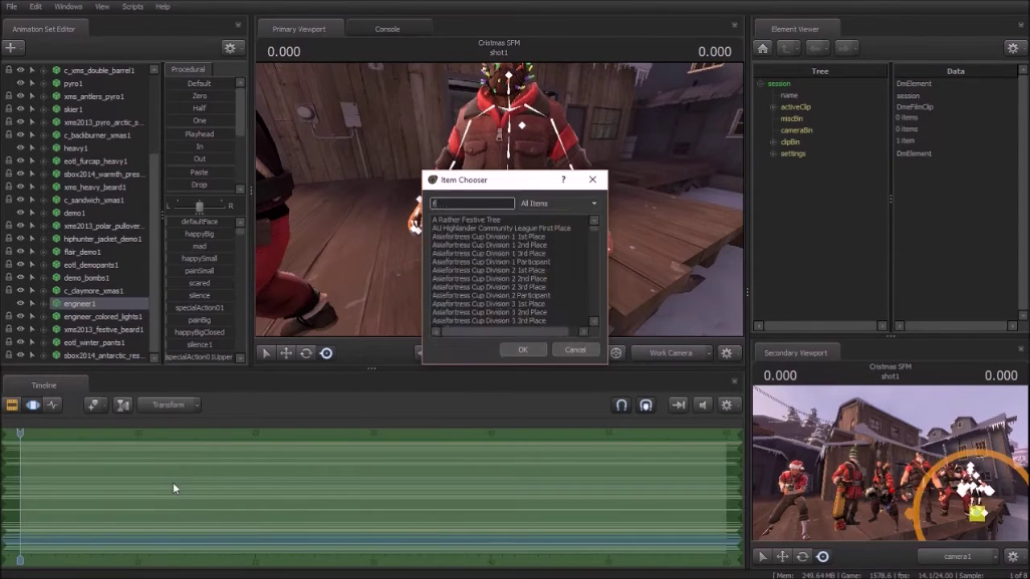
{"action": "type", "text": "festi"}
{"action": "double_click", "coordinate": [484, 238]}
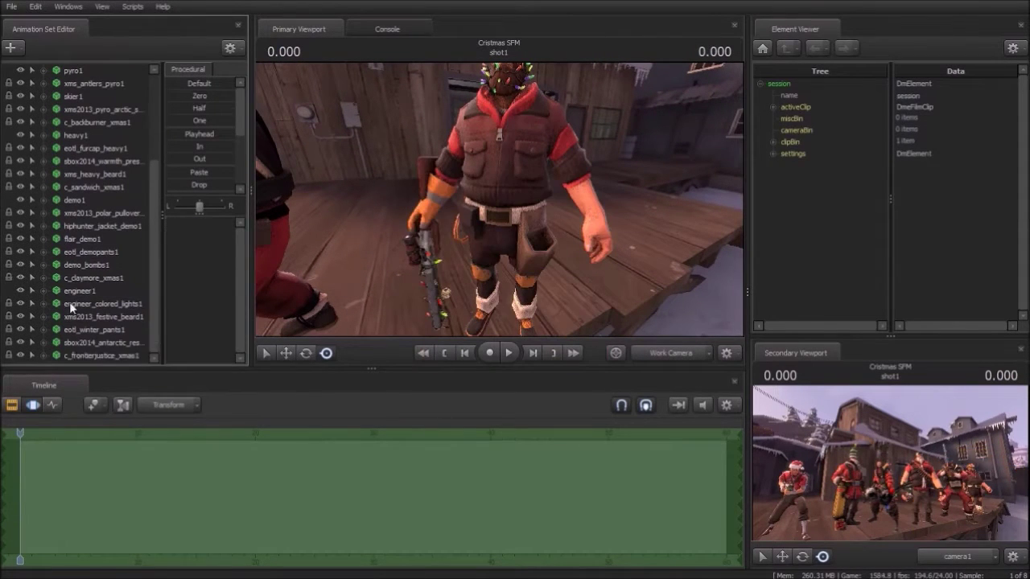
- Preview the engineer's reload and swim sequences and try importing one as his pose
{"action": "right_click", "coordinate": [74, 289]}
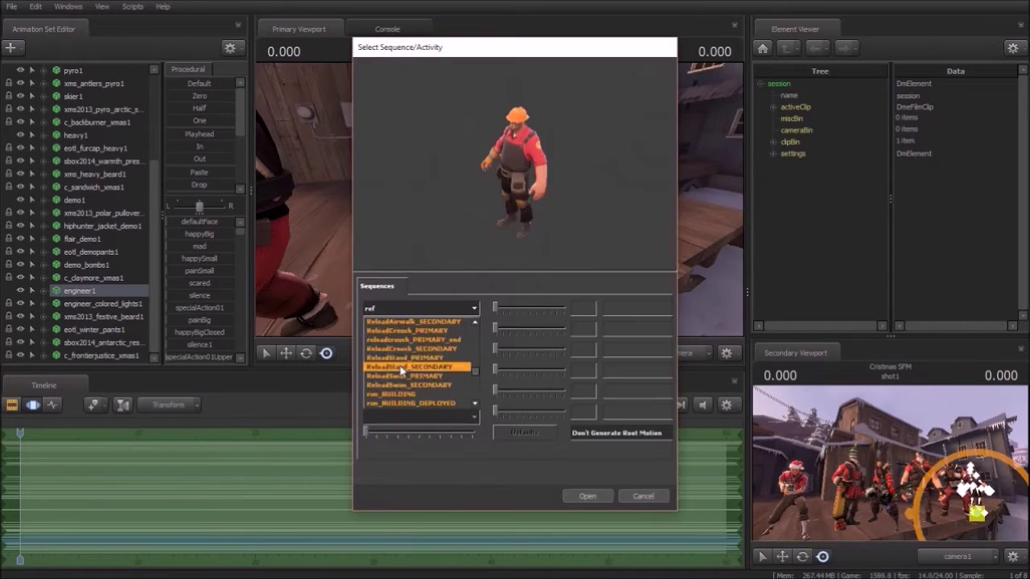
{"action": "left_click", "coordinate": [400, 367]}
{"action": "key", "text": "Down"}
{"action": "key", "text": "Down"}
{"action": "key", "text": "Down"}
{"action": "key", "text": "Down"}
{"action": "key", "text": "Down"}
{"action": "key", "text": "Down"}
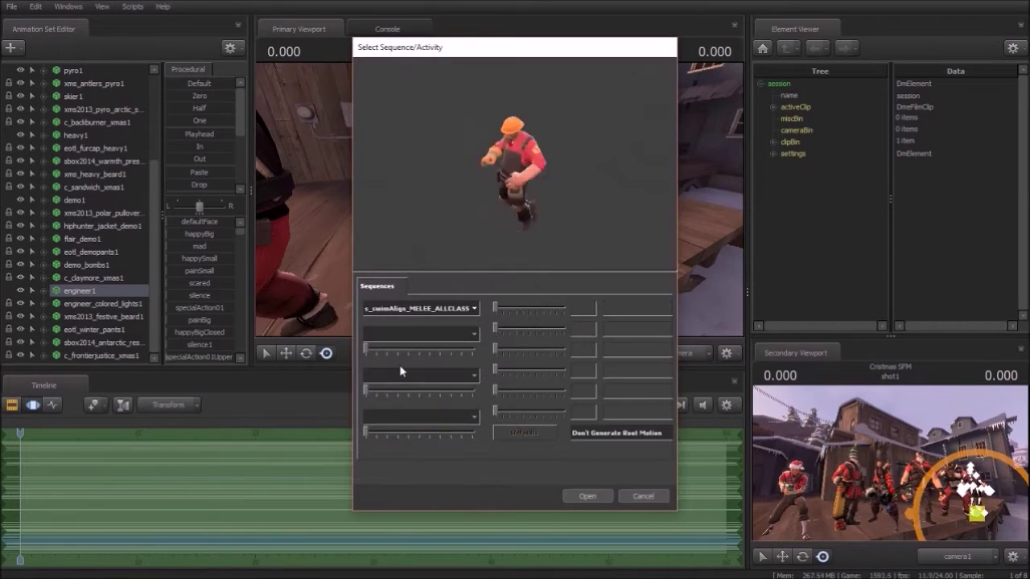
{"action": "left_click", "coordinate": [450, 312]}
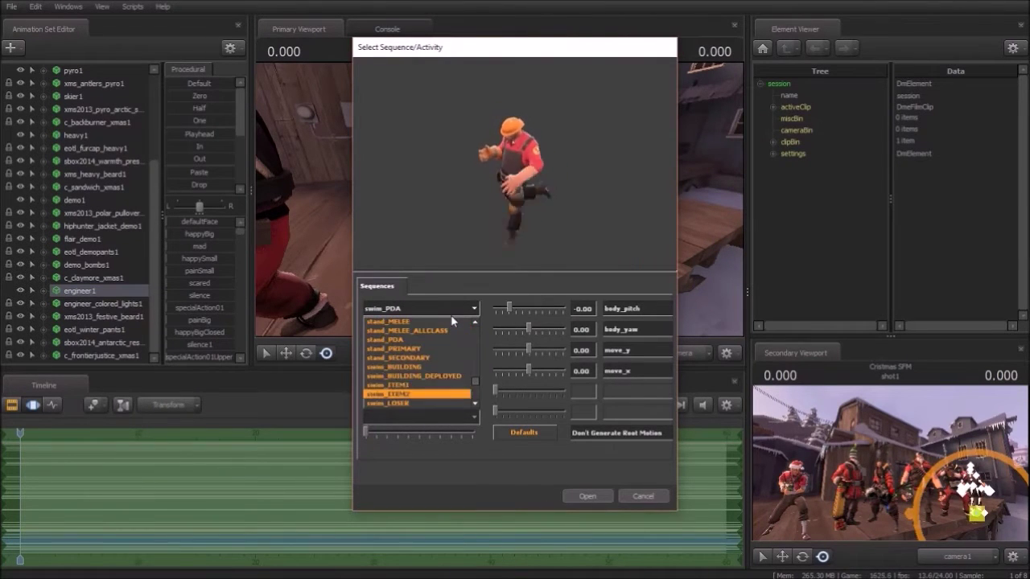
- Import a different sequence onto the engineer so he aims the Festive Frontier Justice with both hands
{"action": "right_click", "coordinate": [90, 291]}
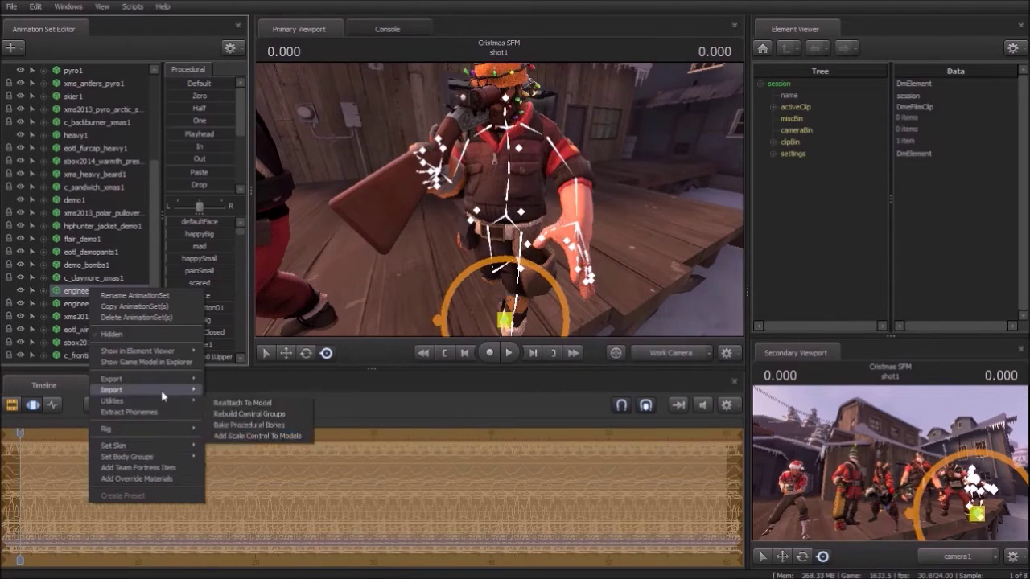
{"action": "mouse_move", "coordinate": [161, 392]}
{"action": "left_click", "coordinate": [227, 393]}
{"action": "left_click", "coordinate": [451, 310]}
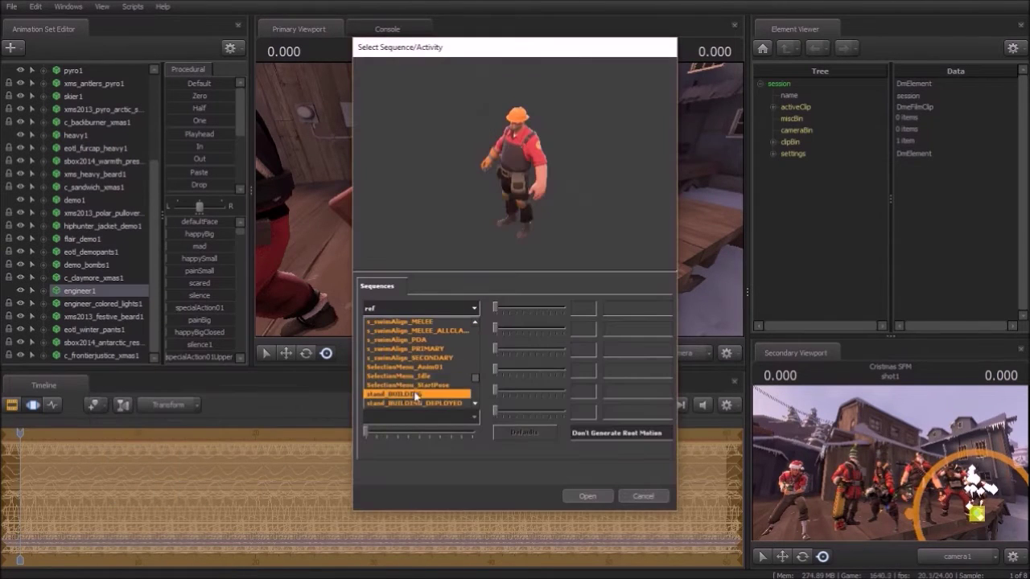
{"action": "left_click", "coordinate": [416, 395]}
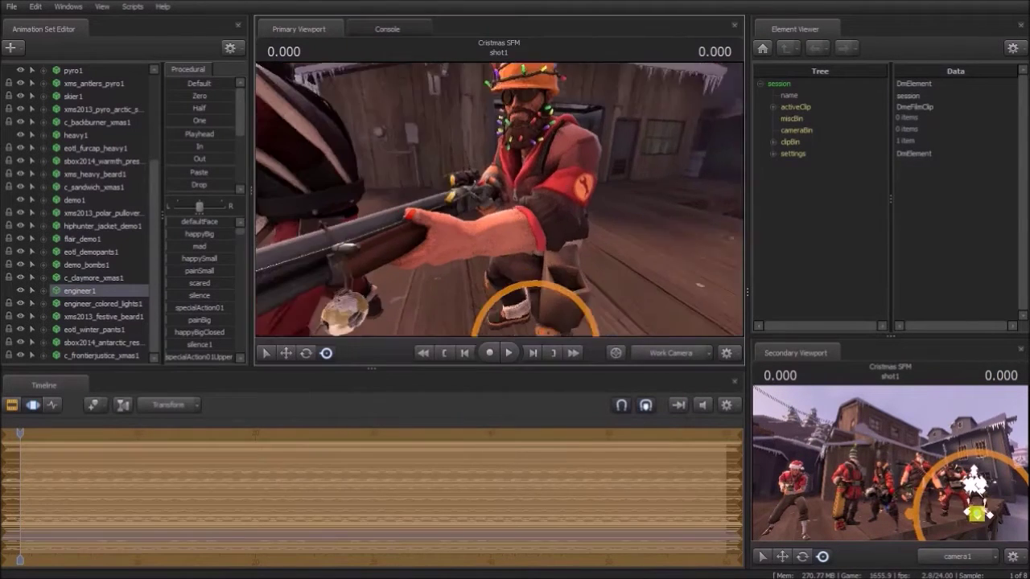
{"action": "key", "text": "s"}
{"action": "left_click_drag", "start_coordinate": [498, 199], "coordinate": [515, 187]}
- Create an animation set for the medic player model, found with the model filter "\medic"
{"action": "left_click", "coordinate": [11, 48]}
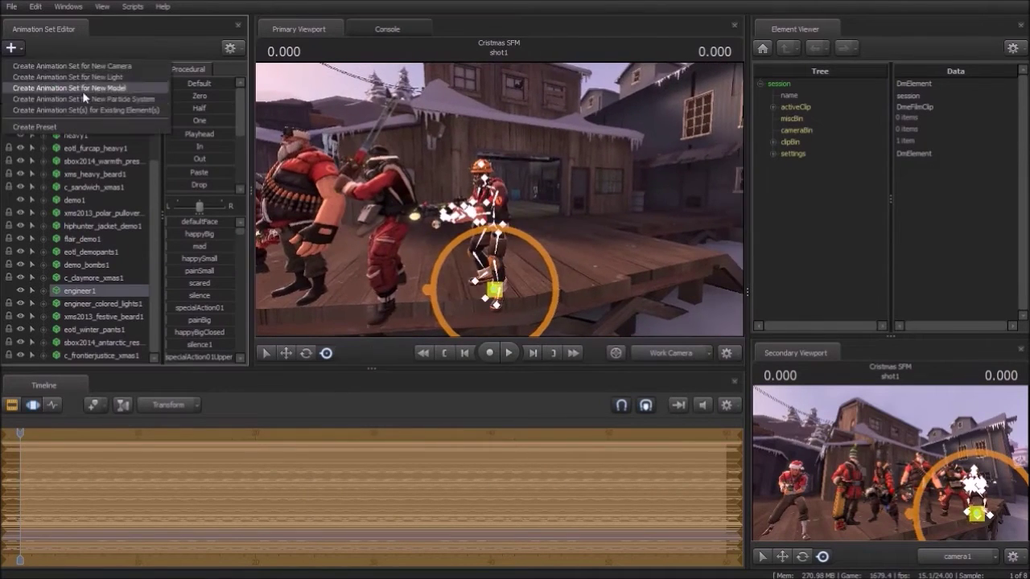
{"action": "left_click", "coordinate": [81, 88]}
{"action": "left_click", "coordinate": [298, 462]}
{"action": "key", "text": "BackSpace"}
{"action": "key", "text": "BackSpace"}
{"action": "key", "text": "BackSpace"}
{"action": "type", "text": "medic"}
{"action": "key", "text": "Down"}
{"action": "key", "text": "Down"}
{"action": "key", "text": "Down"}
{"action": "key", "text": "Down"}
{"action": "key", "text": "Down"}
{"action": "key", "text": "Down"}
{"action": "key", "text": "Down"}
{"action": "key", "text": "Down"}
{"action": "key", "text": "Down"}
{"action": "key", "text": "Down"}
{"action": "key", "text": "Down"}
{"action": "key", "text": "Down"}
{"action": "key", "text": "Down"}
{"action": "key", "text": "Down"}
{"action": "key", "text": "Down"}
{"action": "key", "text": "Down"}
{"action": "key", "text": "Down"}
{"action": "key", "text": "Down"}
{"action": "key", "text": "Down"}
{"action": "key", "text": "Down"}
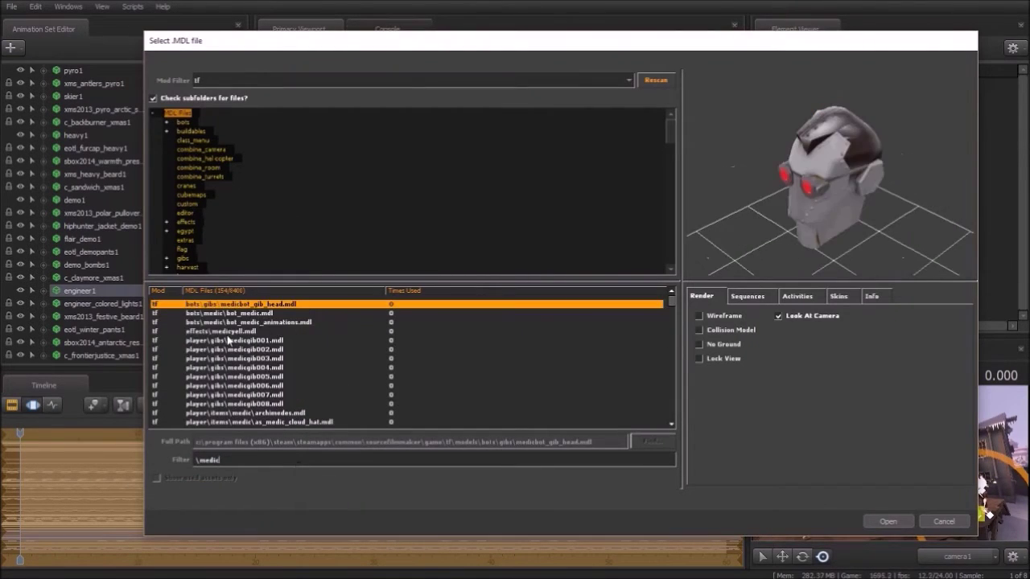
{"action": "key", "text": "Down"}
{"action": "key", "text": "Down"}
{"action": "key", "text": "Down"}
{"action": "key", "text": "Down"}
{"action": "key", "text": "Down"}
{"action": "scroll", "coordinate": [252, 387], "scroll_direction": "down", "scroll_amount": 20}
{"action": "left_click", "coordinate": [253, 349]}
{"action": "left_click", "coordinate": [888, 521]}
- Place the medic at the end of the line-up on the wooden platform, beside the engineer
{"action": "left_click_drag", "start_coordinate": [499, 199], "coordinate": [483, 201]}
{"action": "scroll", "coordinate": [89, 346], "scroll_direction": "down", "scroll_amount": 1}
{"action": "left_click", "coordinate": [74, 355]}
{"action": "left_click_drag", "start_coordinate": [296, 259], "coordinate": [613, 264]}
{"action": "right_click", "coordinate": [84, 356]}
{"action": "left_click", "coordinate": [127, 438]}
{"action": "left_click", "coordinate": [557, 203]}
{"action": "left_click", "coordinate": [552, 251]}
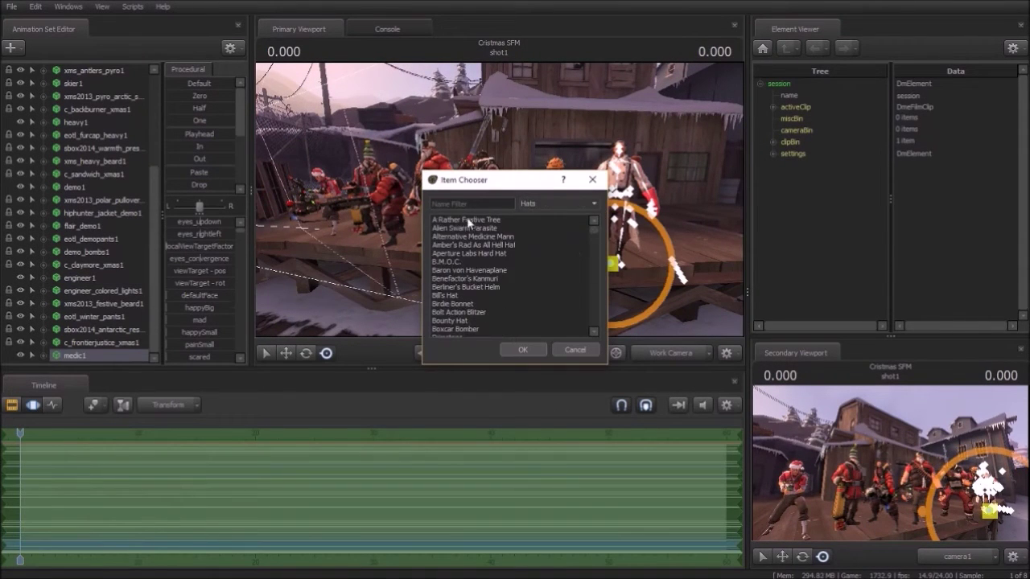
{"action": "left_click", "coordinate": [521, 349]}
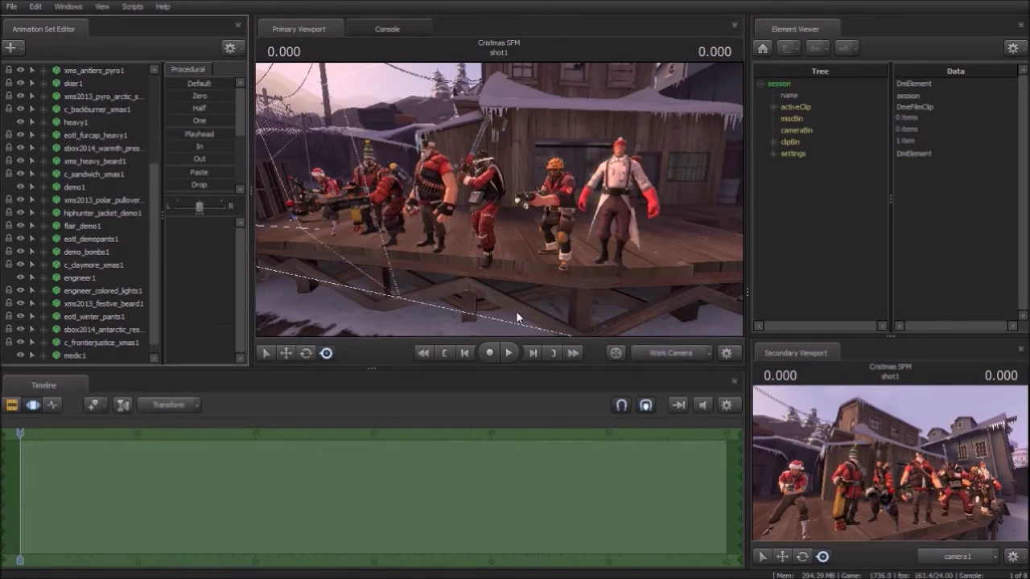
- Add the ushanka from the Hats category to the medic as a Team Fortress item
{"action": "scroll", "coordinate": [137, 233], "scroll_direction": "down", "scroll_amount": 1}
{"action": "right_click", "coordinate": [104, 347]}
{"action": "left_click", "coordinate": [196, 529]}
{"action": "scroll", "coordinate": [515, 261], "scroll_direction": "down", "scroll_amount": 7}
{"action": "left_click", "coordinate": [564, 204]}
{"action": "left_click", "coordinate": [564, 251]}
{"action": "scroll", "coordinate": [485, 293], "scroll_direction": "down", "scroll_amount": 18}
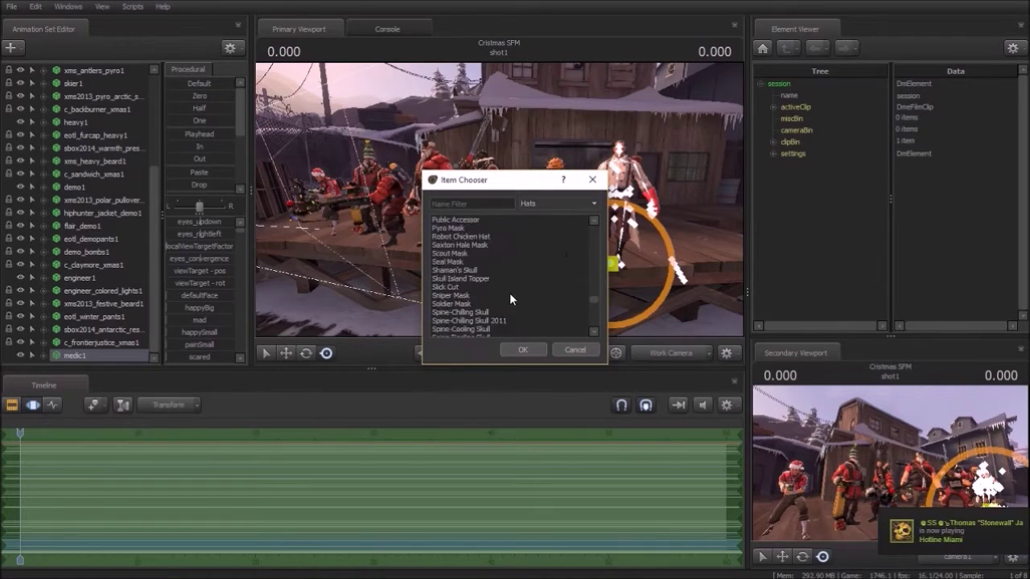
{"action": "scroll", "coordinate": [491, 310], "scroll_direction": "up", "scroll_amount": 3}
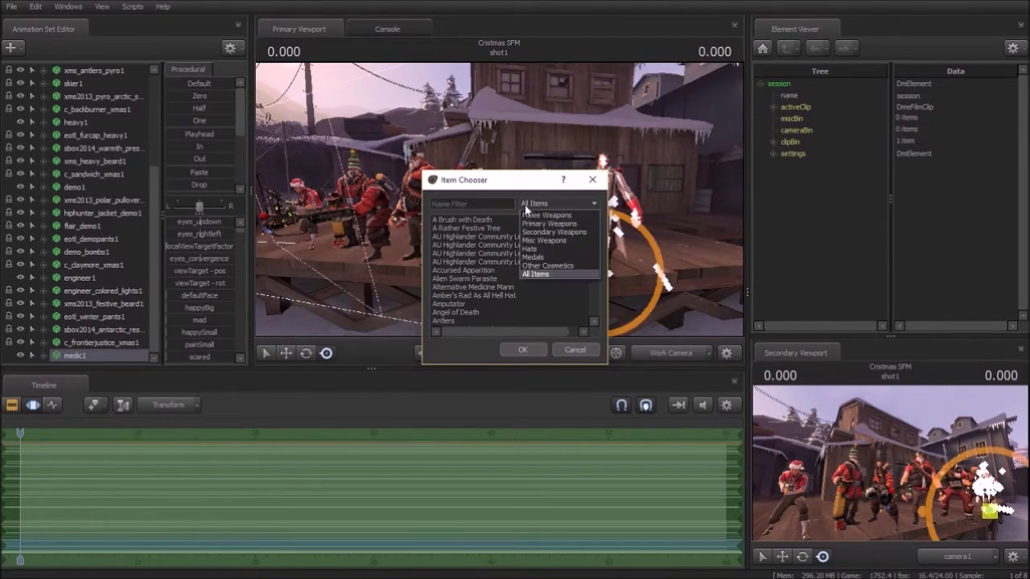
{"action": "left_click", "coordinate": [529, 248]}
{"action": "scroll", "coordinate": [494, 242], "scroll_direction": "down", "scroll_amount": 5}
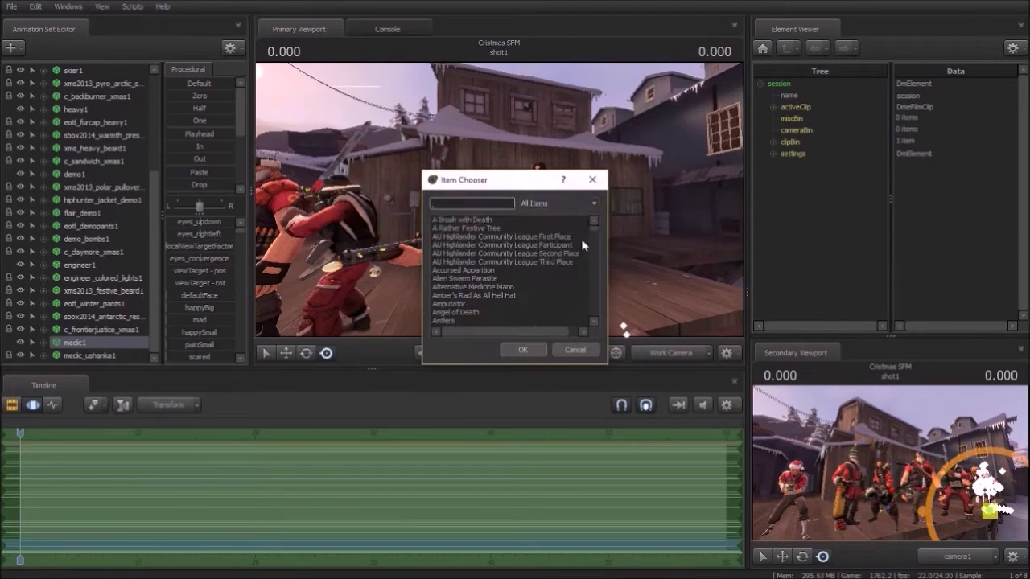
- Add the hiphunter boots and the fur-trimmed winter coat from Other Cosmetics to the medic
{"action": "left_click", "coordinate": [547, 265]}
{"action": "scroll", "coordinate": [495, 233], "scroll_direction": "down", "scroll_amount": 5}
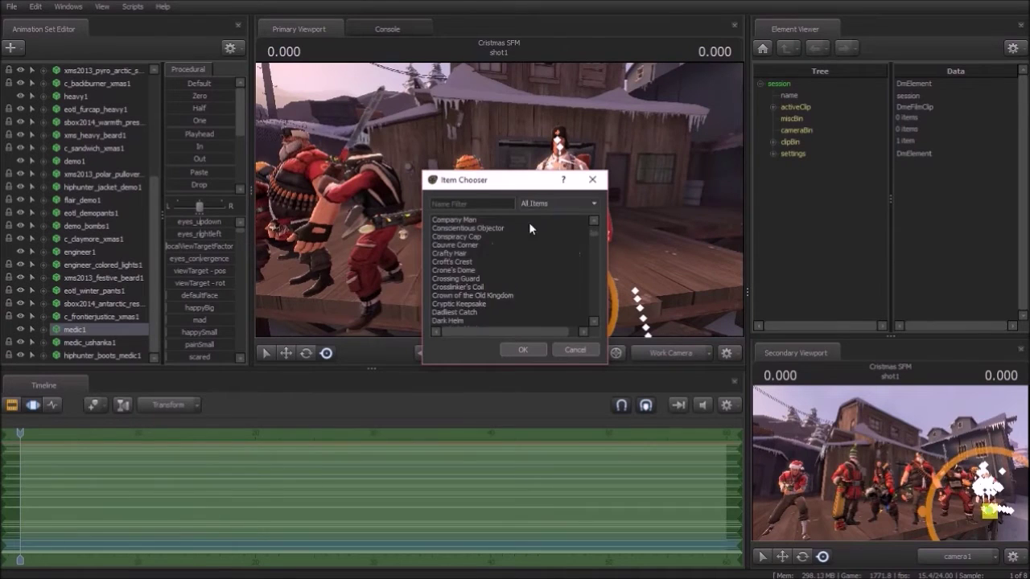
{"action": "left_click", "coordinate": [547, 266]}
{"action": "scroll", "coordinate": [483, 290], "scroll_direction": "down", "scroll_amount": 15}
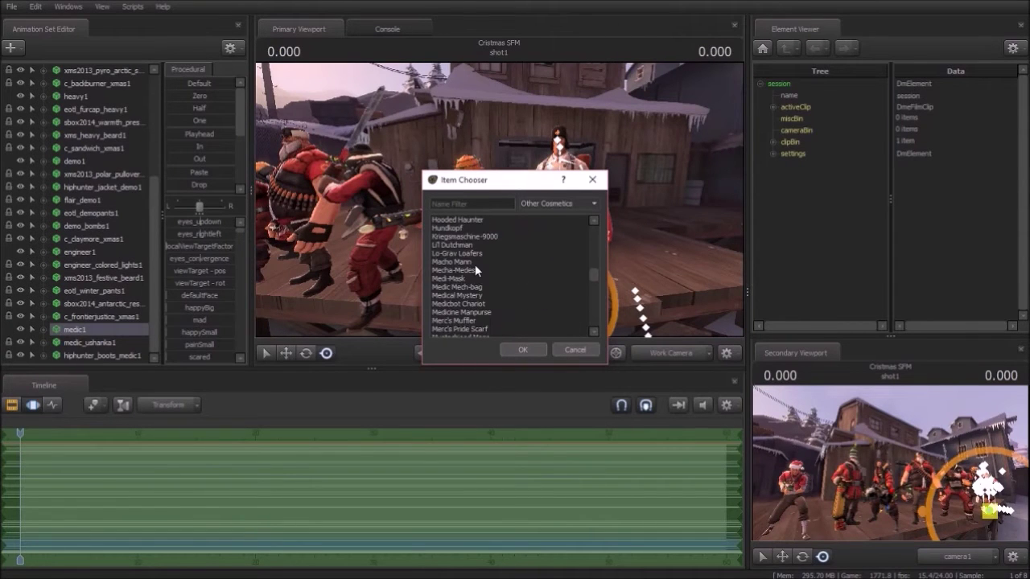
{"action": "left_click", "coordinate": [518, 353]}
- Add A Brush with Death, found with the filter "bru", and the Festive Bonesaw, found with "fest", to the medic
{"action": "left_click_drag", "start_coordinate": [506, 258], "coordinate": [531, 241]}
{"action": "key", "text": "w"}
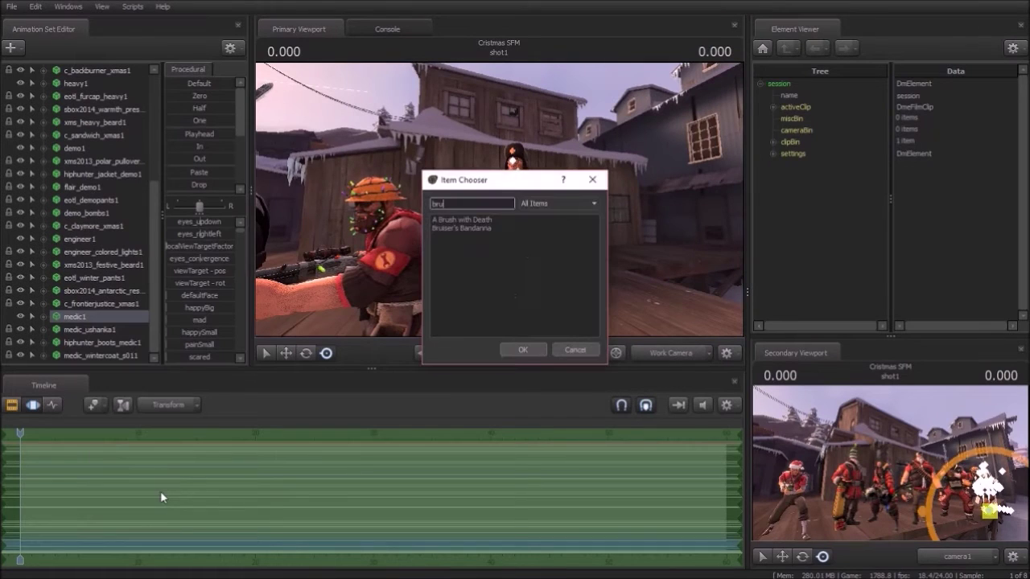
{"action": "left_click", "coordinate": [483, 201]}
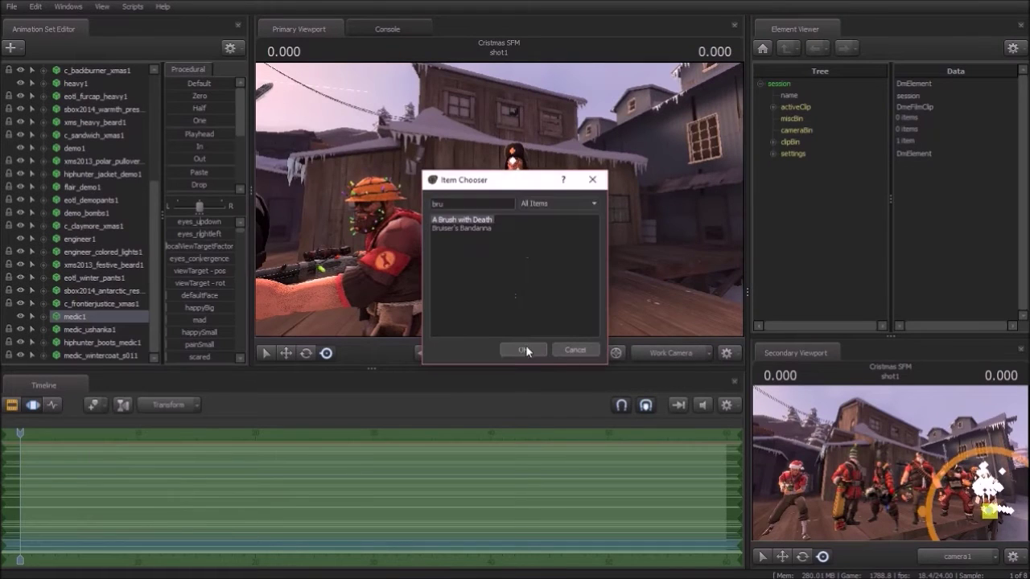
{"action": "left_click", "coordinate": [524, 350]}
{"action": "type", "text": "fest"}
{"action": "left_click", "coordinate": [470, 253]}
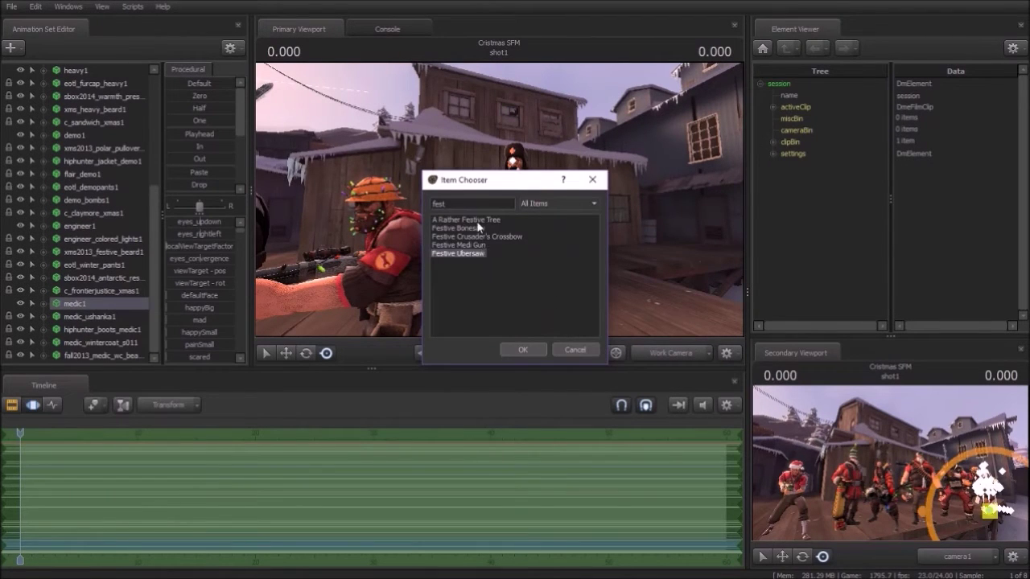
{"action": "double_click", "coordinate": [473, 254]}
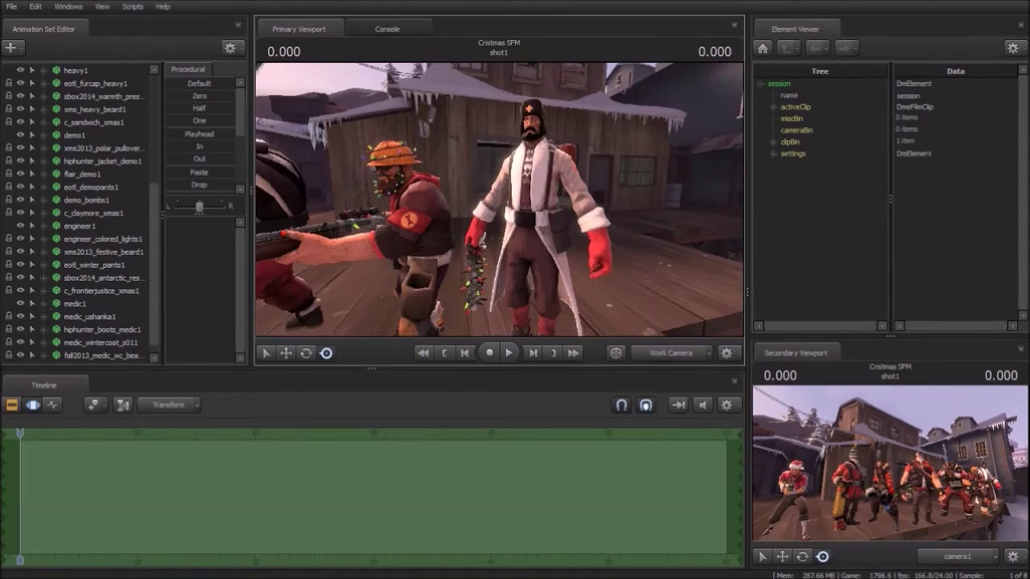
- Import an animation sequence onto the medic
{"action": "right_click", "coordinate": [81, 298]}
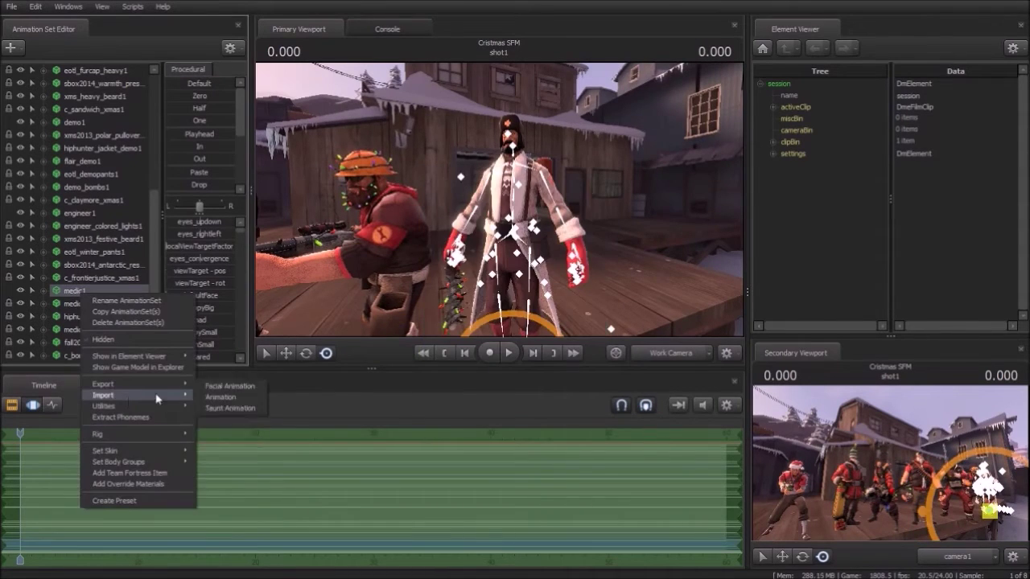
{"action": "mouse_move", "coordinate": [128, 396]}
{"action": "left_click", "coordinate": [233, 407]}
{"action": "left_click", "coordinate": [403, 309]}
{"action": "scroll", "coordinate": [420, 367], "scroll_direction": "down", "scroll_amount": 10}
{"action": "left_click", "coordinate": [408, 345]}
{"action": "left_click", "coordinate": [588, 497]}
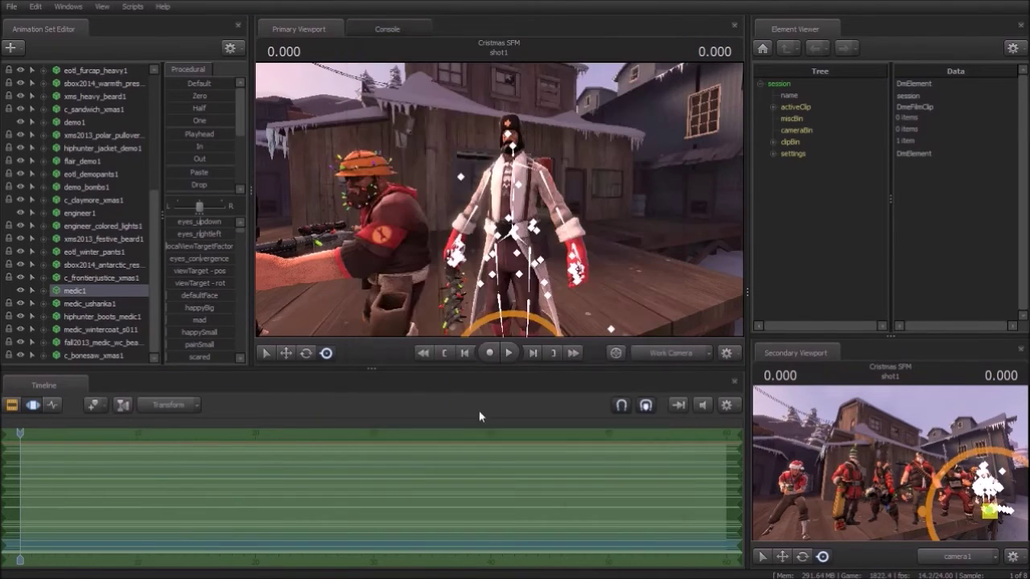
- Play back the medic's imported animation and step back to the start of the shot
{"action": "key", "text": "space"}
{"action": "key", "text": "Left"}
{"action": "key", "text": "Left"}
{"action": "key", "text": "Left"}
{"action": "key", "text": "Left"}
{"action": "key", "text": "Left"}
{"action": "key", "text": "Left"}
{"action": "key", "text": "Left"}
{"action": "key", "text": "Left"}
{"action": "key", "text": "Left"}
{"action": "key", "text": "Left"}
{"action": "key", "text": "Left"}
{"action": "key", "text": "Left"}
{"action": "key", "text": "Left"}
{"action": "key", "text": "Left"}
{"action": "key", "text": "Left"}
{"action": "key", "text": "Left"}
{"action": "key", "text": "Left"}
{"action": "key", "text": "Left"}
{"action": "key", "text": "Left"}
{"action": "key", "text": "Left"}
{"action": "scroll", "coordinate": [211, 291], "scroll_direction": "down", "scroll_amount": 4}
- Create an animation set for the sniper player model, found with the model filter "\Sniper"
{"action": "left_click", "coordinate": [11, 48]}
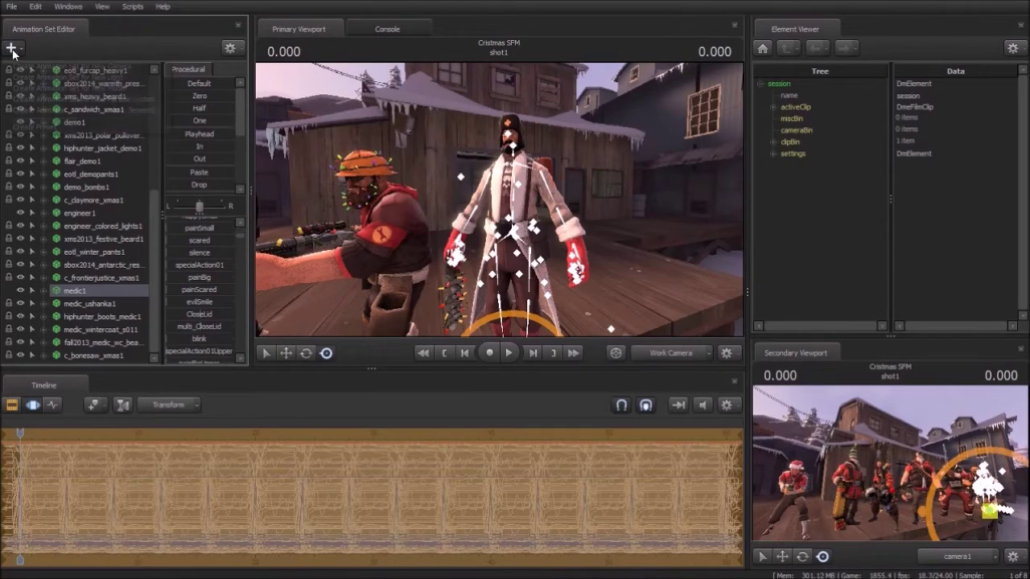
{"action": "left_click", "coordinate": [64, 68]}
{"action": "type", "text": "\\Sniper"}
{"action": "scroll", "coordinate": [310, 348], "scroll_direction": "down", "scroll_amount": 20}
{"action": "left_click", "coordinate": [260, 310]}
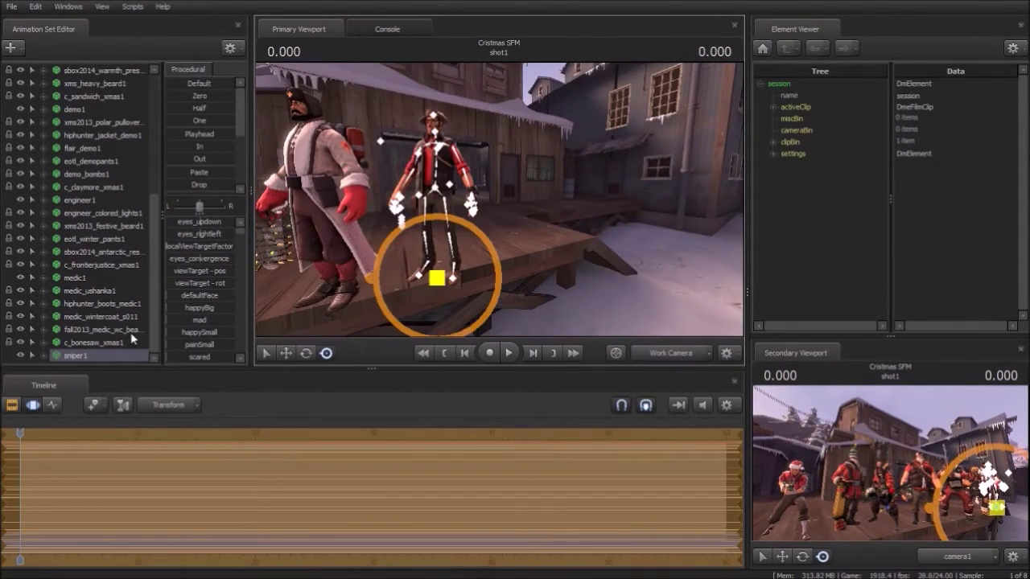
- Add the hiphunter winter hat from the Hats category to the sniper
{"action": "right_click", "coordinate": [71, 355]}
{"action": "left_click", "coordinate": [161, 536]}
{"action": "scroll", "coordinate": [467, 296], "scroll_direction": "down", "scroll_amount": 5}
{"action": "left_click", "coordinate": [544, 204]}
{"action": "left_click", "coordinate": [536, 239]}
{"action": "scroll", "coordinate": [504, 277], "scroll_direction": "down", "scroll_amount": 20}
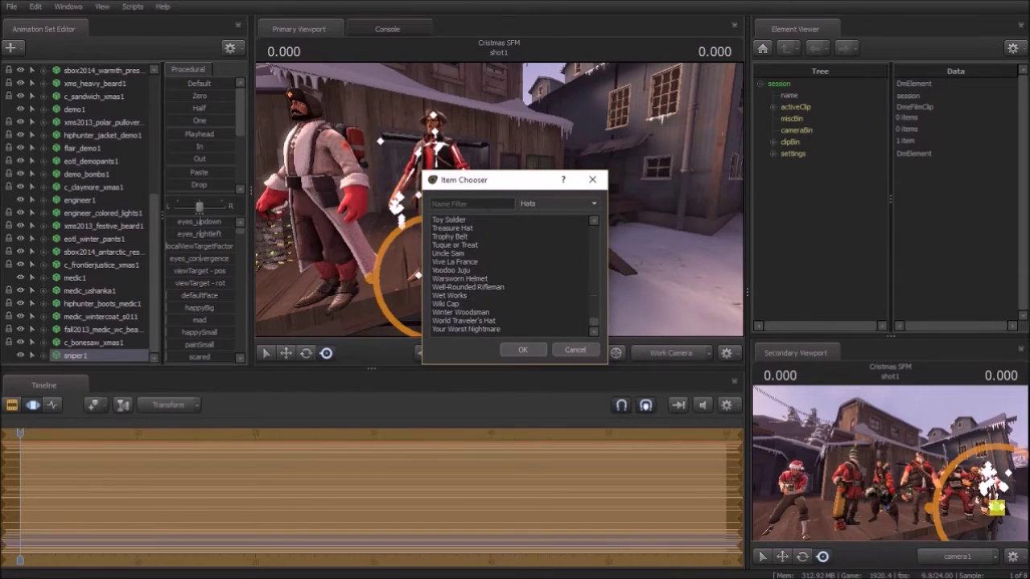
{"action": "left_click", "coordinate": [536, 352]}
- Add the red and black winter jacket from Other Cosmetics to the sniper
{"action": "right_click", "coordinate": [100, 344]}
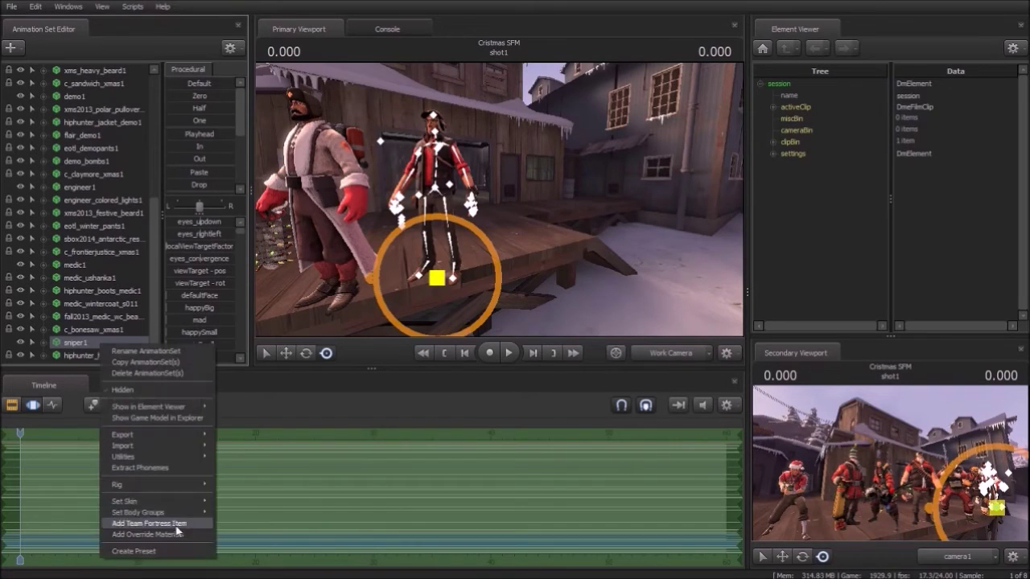
{"action": "left_click", "coordinate": [285, 539]}
{"action": "right_click", "coordinate": [95, 344]}
{"action": "left_click", "coordinate": [165, 523]}
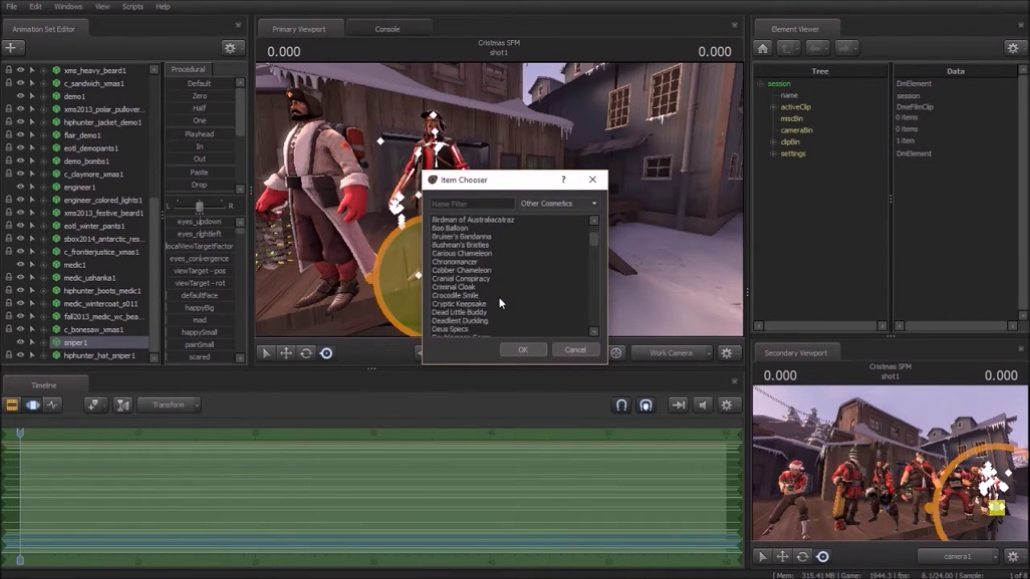
{"action": "left_click", "coordinate": [513, 350]}
- Search the sniper's items with the name filters "snow" and "car", and browse Other Cosmetics for more winter clothing
{"action": "scroll", "coordinate": [126, 345], "scroll_direction": "down", "scroll_amount": 1}
{"action": "right_click", "coordinate": [83, 330]}
{"action": "left_click", "coordinate": [157, 507]}
{"action": "type", "text": "snow"}
{"action": "key", "text": "BackSpace"}
{"action": "key", "text": "BackSpace"}
{"action": "key", "text": "BackSpace"}
{"action": "key", "text": "BackSpace"}
{"action": "left_click", "coordinate": [549, 204]}
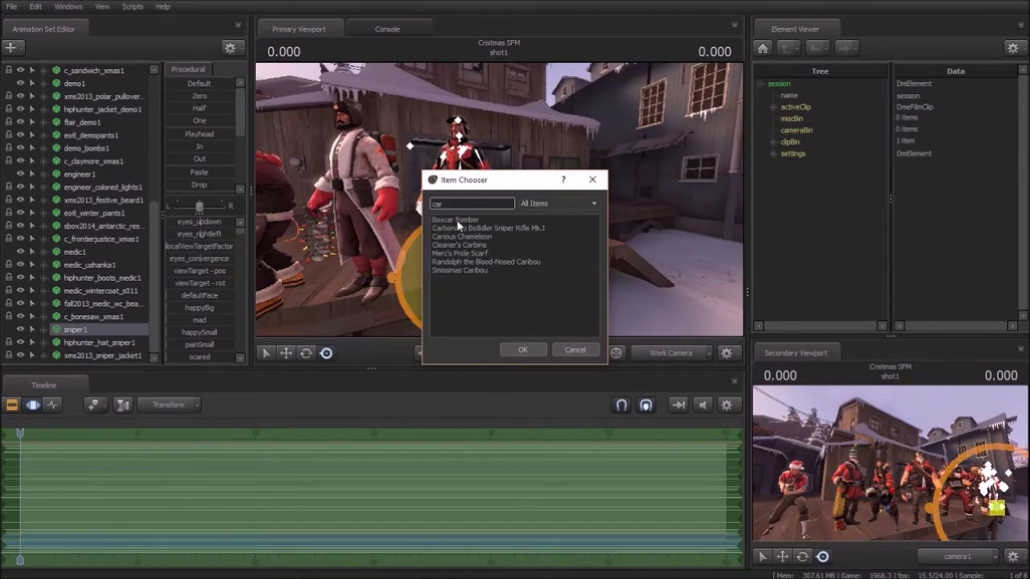
{"action": "key", "text": "BackSpace"}
{"action": "type", "text": "m"}
{"action": "key", "text": "BackSpace"}
{"action": "key", "text": "BackSpace"}
{"action": "key", "text": "BackSpace"}
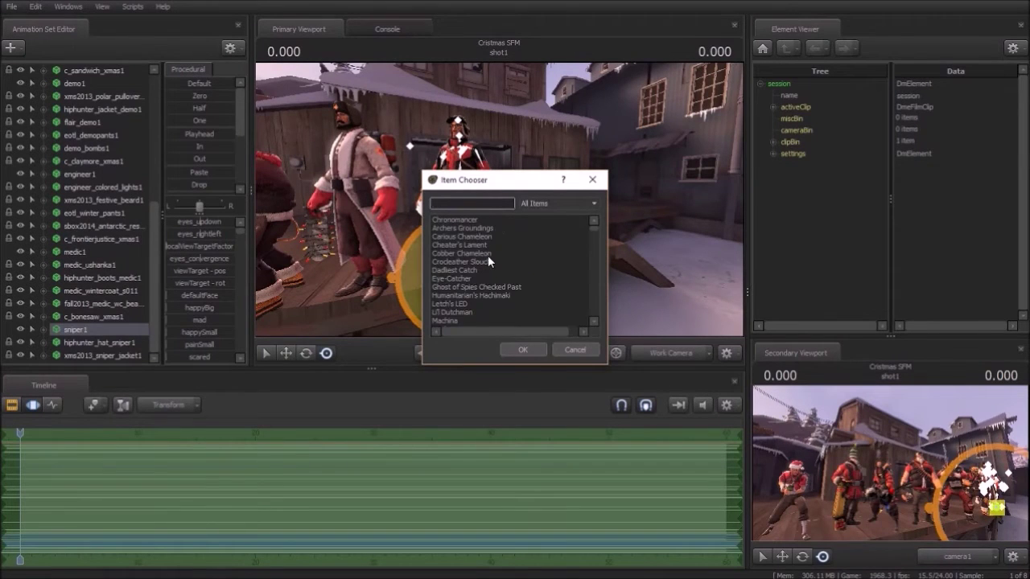
{"action": "key", "text": "BackSpace"}
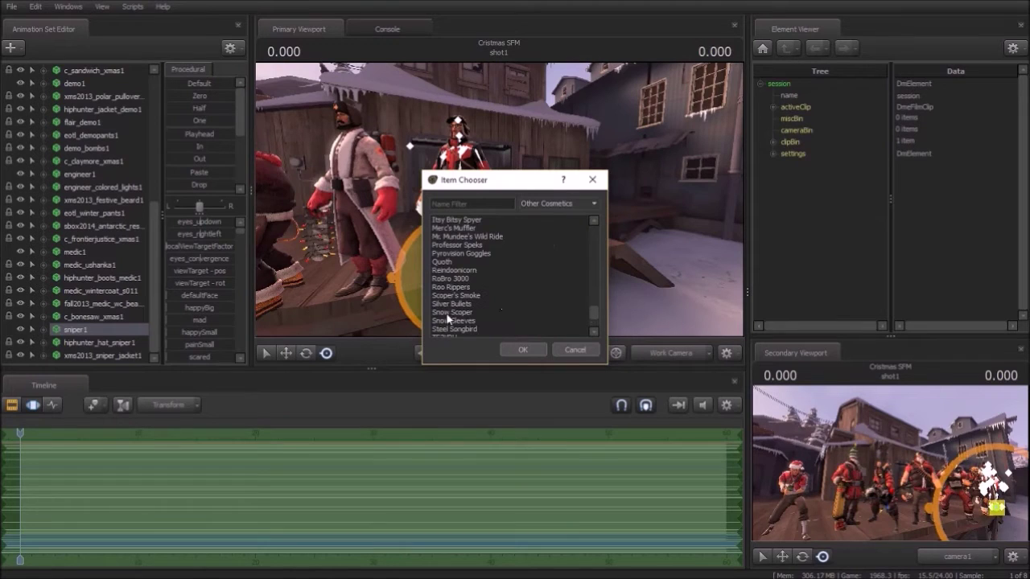
{"action": "scroll", "coordinate": [481, 297], "scroll_direction": "up", "scroll_amount": 1}
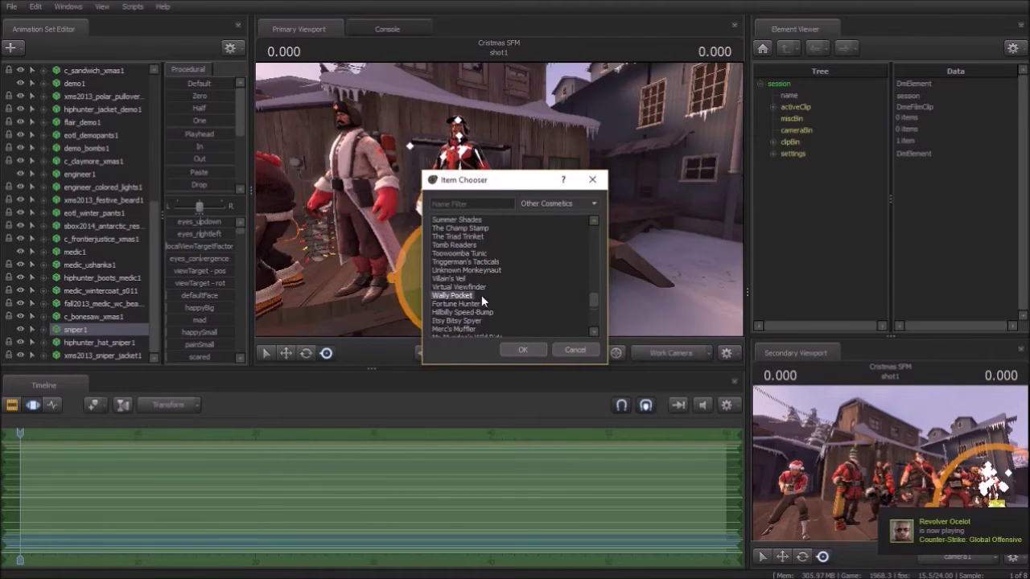
{"action": "scroll", "coordinate": [480, 295], "scroll_direction": "up", "scroll_amount": 5}
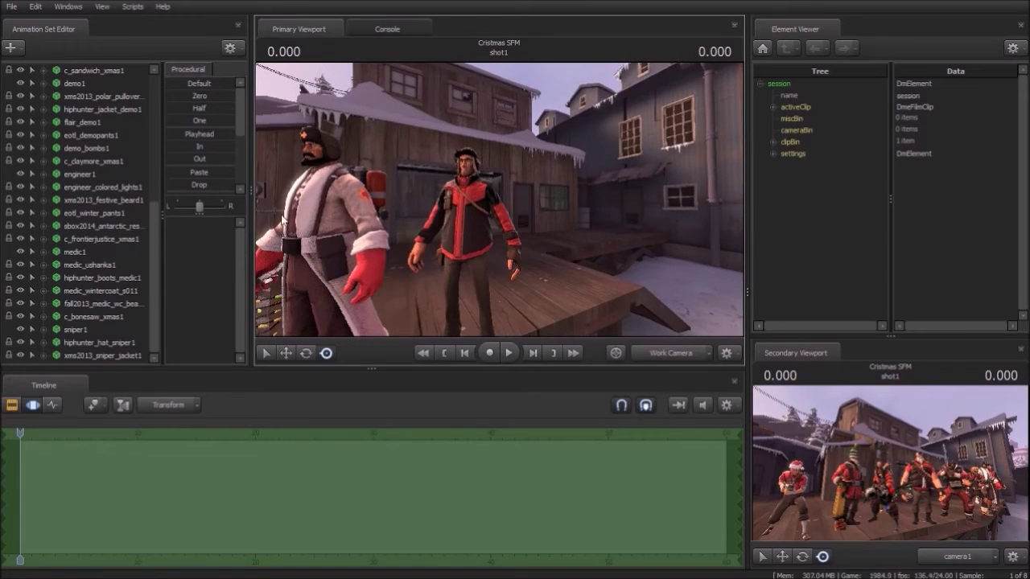
- Add the soccer scarf to the sniper, plus Triggerman's Tacticals found with the name filter "tac"
{"action": "left_click", "coordinate": [75, 329]}
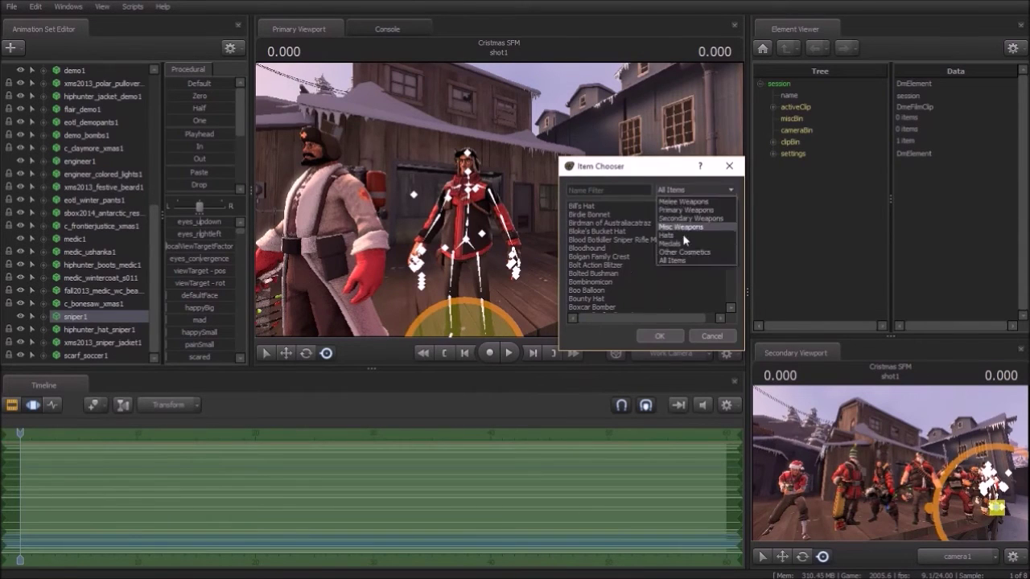
{"action": "left_click", "coordinate": [684, 253]}
{"action": "scroll", "coordinate": [614, 301], "scroll_direction": "down", "scroll_amount": 20}
{"action": "left_click", "coordinate": [610, 190]}
{"action": "type", "text": "tac"}
{"action": "left_click", "coordinate": [605, 208]}
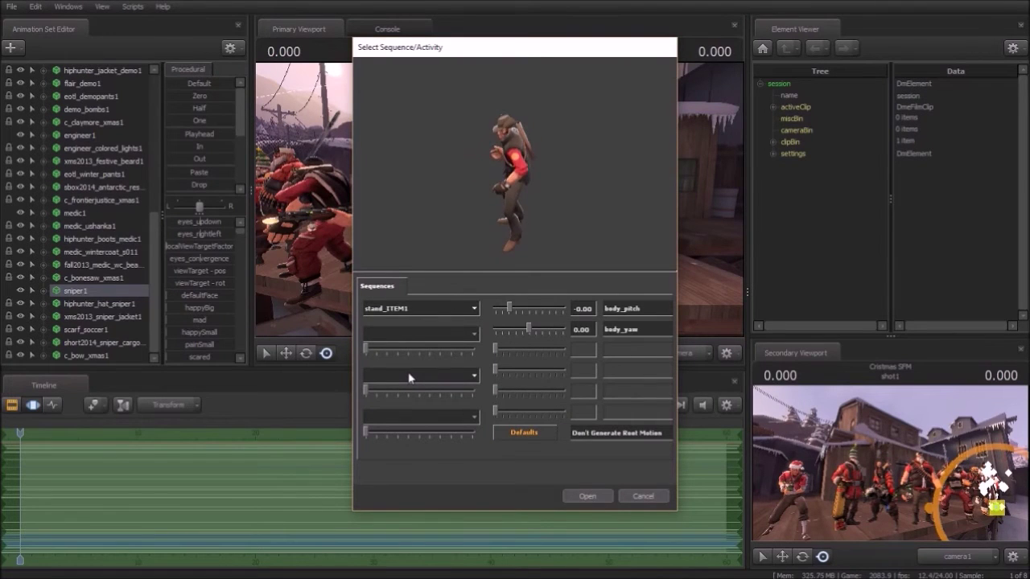
- Import a sequence onto the sniper so he holds the festive bow up at aim
{"action": "left_click", "coordinate": [445, 310]}
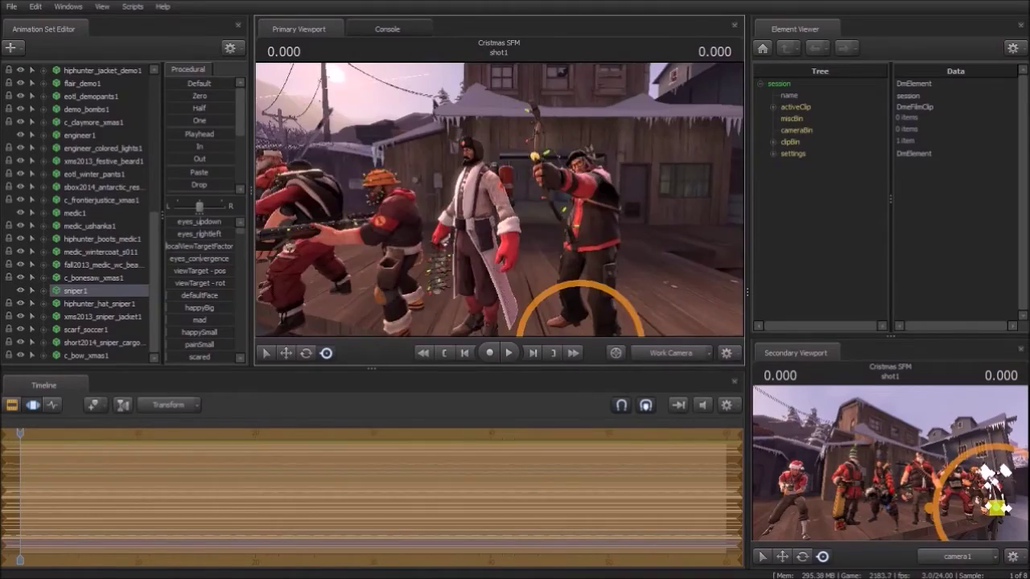
- Create the spy player model, found with the model filter "\Spy", and place him at the end of the line-up beside the sniper
{"action": "left_click", "coordinate": [14, 48]}
{"action": "left_click", "coordinate": [68, 88]}
{"action": "type", "text": "\\Spy"}
{"action": "scroll", "coordinate": [314, 362], "scroll_direction": "down", "scroll_amount": 5}
{"action": "scroll", "coordinate": [314, 362], "scroll_direction": "up", "scroll_amount": 5}
{"action": "left_click", "coordinate": [229, 313]}
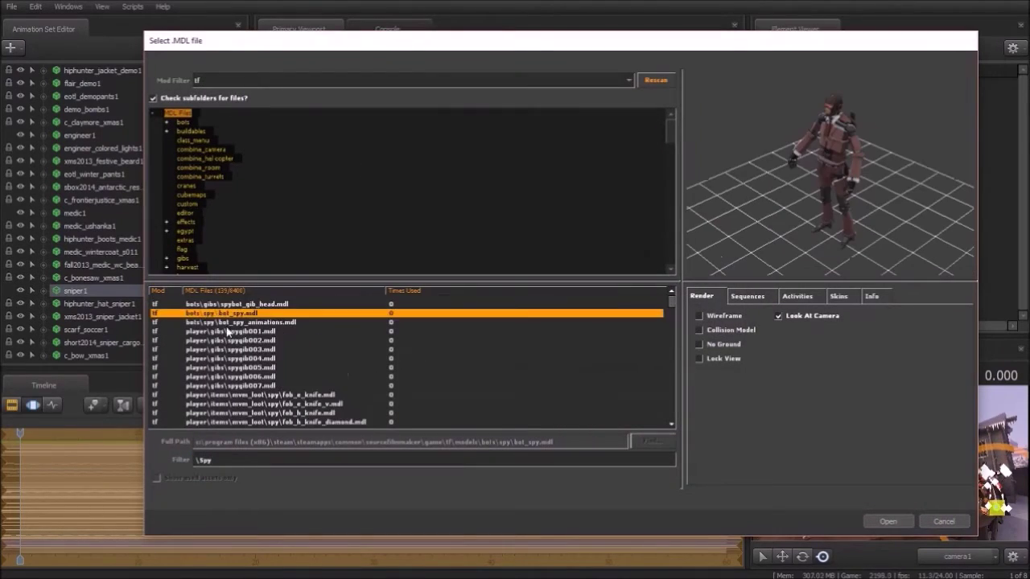
{"action": "scroll", "coordinate": [228, 329], "scroll_direction": "down", "scroll_amount": 5}
{"action": "scroll", "coordinate": [227, 330], "scroll_direction": "up", "scroll_amount": 5}
{"action": "left_click", "coordinate": [242, 322]}
{"action": "left_click", "coordinate": [887, 522]}
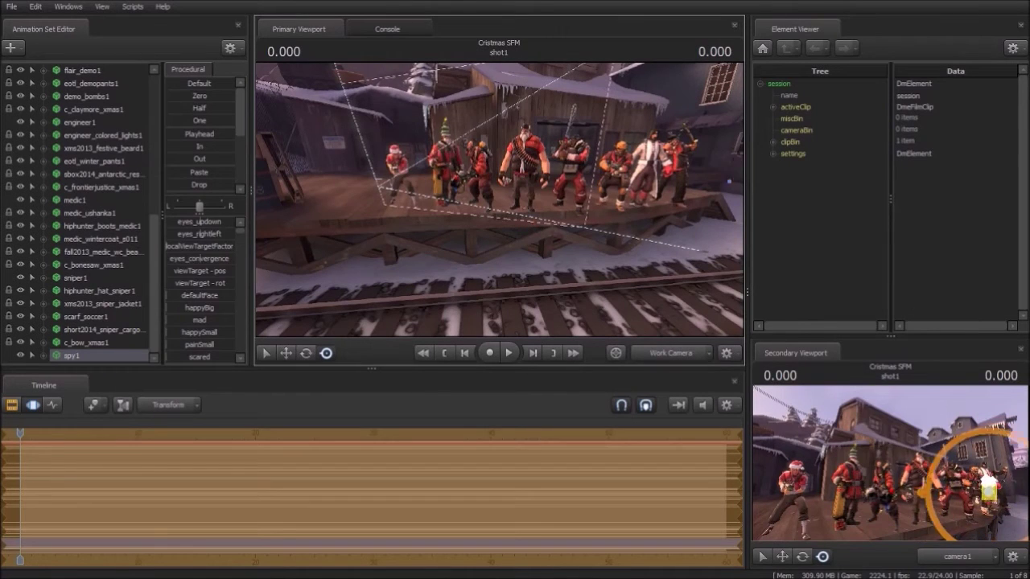
{"action": "left_click_drag", "start_coordinate": [499, 200], "coordinate": [586, 214]}
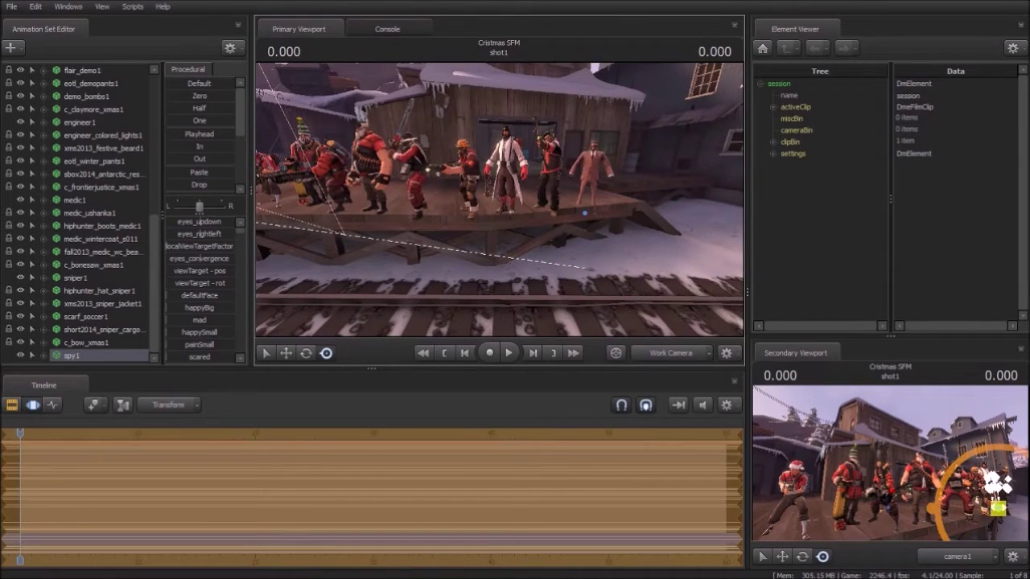
- Start adding a Team Fortress item to the spy, check Misc Weapons, and browse the Hats category
{"action": "right_click", "coordinate": [84, 356]}
{"action": "mouse_move", "coordinate": [165, 526]}
{"action": "left_click", "coordinate": [133, 535]}
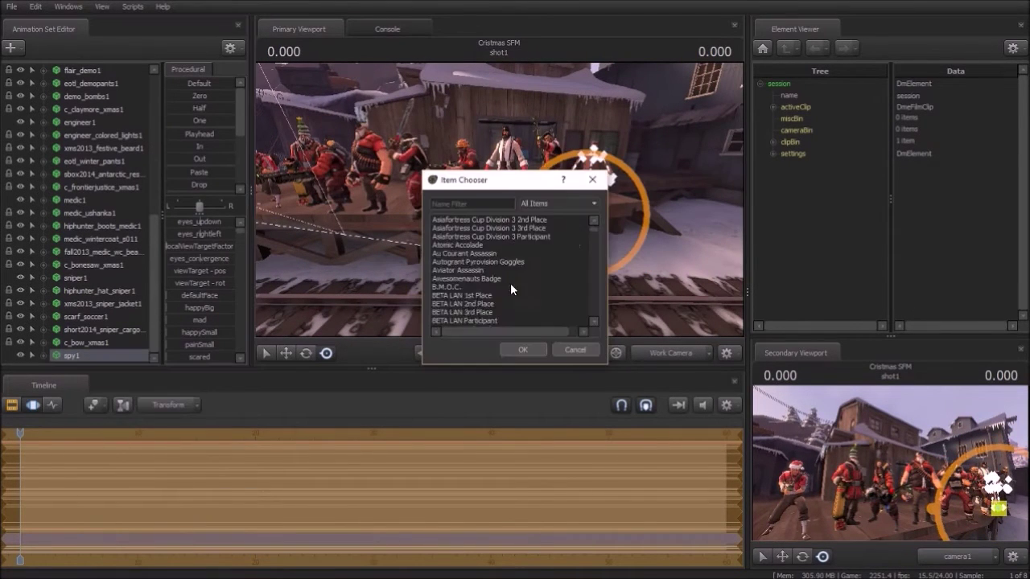
{"action": "left_click", "coordinate": [552, 241]}
{"action": "left_click", "coordinate": [449, 244]}
{"action": "left_click", "coordinate": [558, 205]}
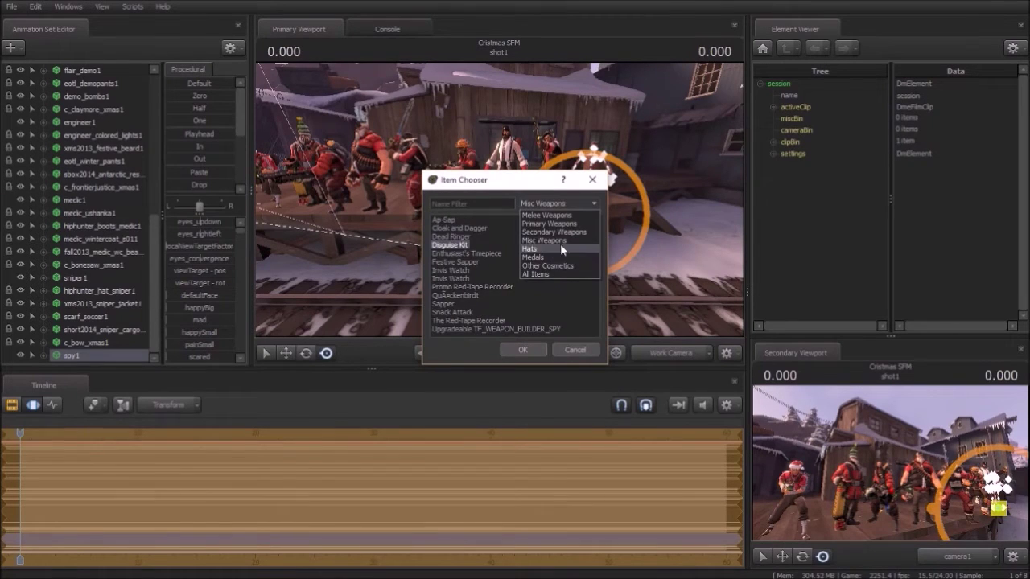
{"action": "left_click", "coordinate": [560, 250]}
{"action": "scroll", "coordinate": [493, 298], "scroll_direction": "down", "scroll_amount": 15}
{"action": "scroll", "coordinate": [519, 289], "scroll_direction": "down", "scroll_amount": 20}
- Filter the spy's hats by "sm", "wi" and "hol", and add the Christmas gift hat to him
{"action": "left_click", "coordinate": [451, 205]}
{"action": "type", "text": "sm"}
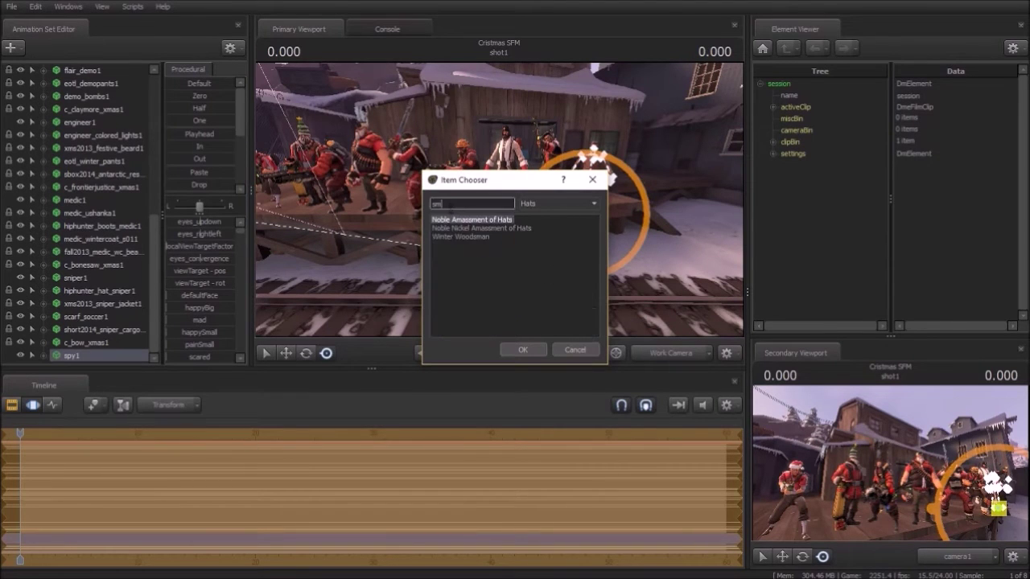
{"action": "key", "text": "BackSpace"}
{"action": "key", "text": "BackSpace"}
{"action": "type", "text": "wi"}
{"action": "key", "text": "BackSpace"}
{"action": "key", "text": "BackSpace"}
{"action": "type", "text": "hol"}
{"action": "left_click", "coordinate": [522, 354]}
{"action": "left_click_drag", "start_coordinate": [515, 233], "coordinate": [482, 213]}
- Add the hiphunter boots from Other Cosmetics to the spy
{"action": "scroll", "coordinate": [88, 322], "scroll_direction": "down", "scroll_amount": 1}
{"action": "right_click", "coordinate": [82, 343]}
{"action": "left_click", "coordinate": [135, 520]}
{"action": "scroll", "coordinate": [515, 265], "scroll_direction": "down", "scroll_amount": 8}
{"action": "left_click", "coordinate": [556, 266]}
{"action": "scroll", "coordinate": [461, 265], "scroll_direction": "down", "scroll_amount": 10}
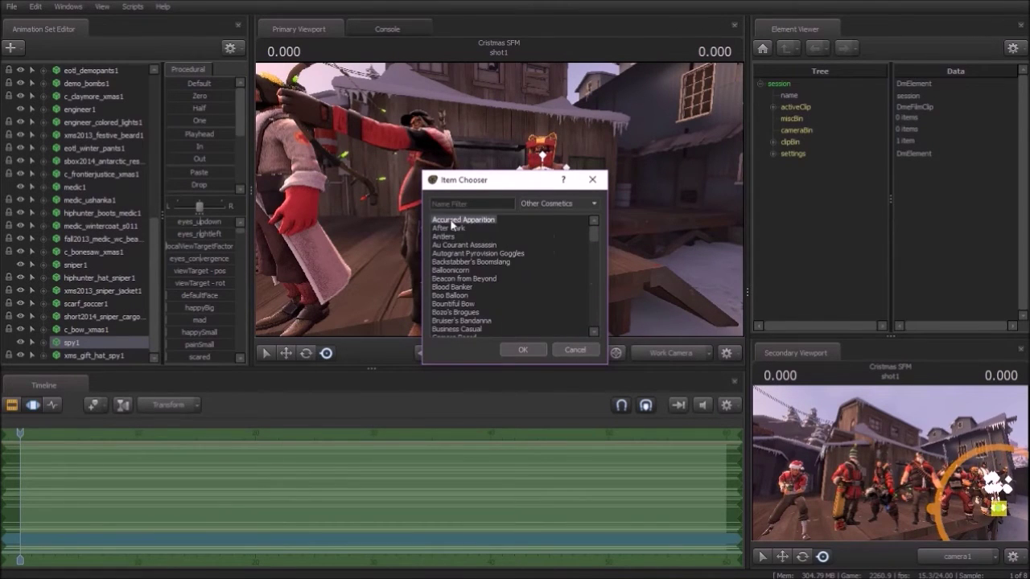
{"action": "scroll", "coordinate": [485, 295], "scroll_direction": "down", "scroll_amount": 3}
{"action": "left_click", "coordinate": [488, 295]}
{"action": "left_click", "coordinate": [520, 349]}
{"action": "scroll", "coordinate": [81, 340], "scroll_direction": "down", "scroll_amount": 1}
{"action": "left_click", "coordinate": [79, 330]}
{"action": "key", "text": "w"}
{"action": "left_click_drag", "start_coordinate": [542, 264], "coordinate": [543, 243]}
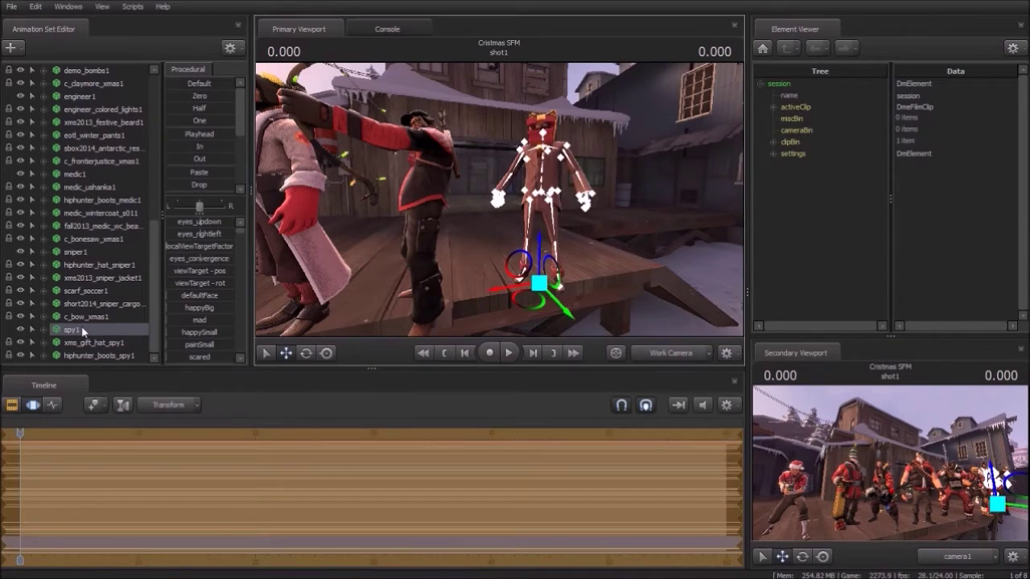
- Try to add another item from the end of the Other Cosmetics list to the spy
{"action": "right_click", "coordinate": [82, 329]}
{"action": "left_click", "coordinate": [135, 507]}
{"action": "left_click", "coordinate": [546, 204]}
{"action": "left_click", "coordinate": [554, 266]}
{"action": "scroll", "coordinate": [503, 300], "scroll_direction": "down", "scroll_amount": 10}
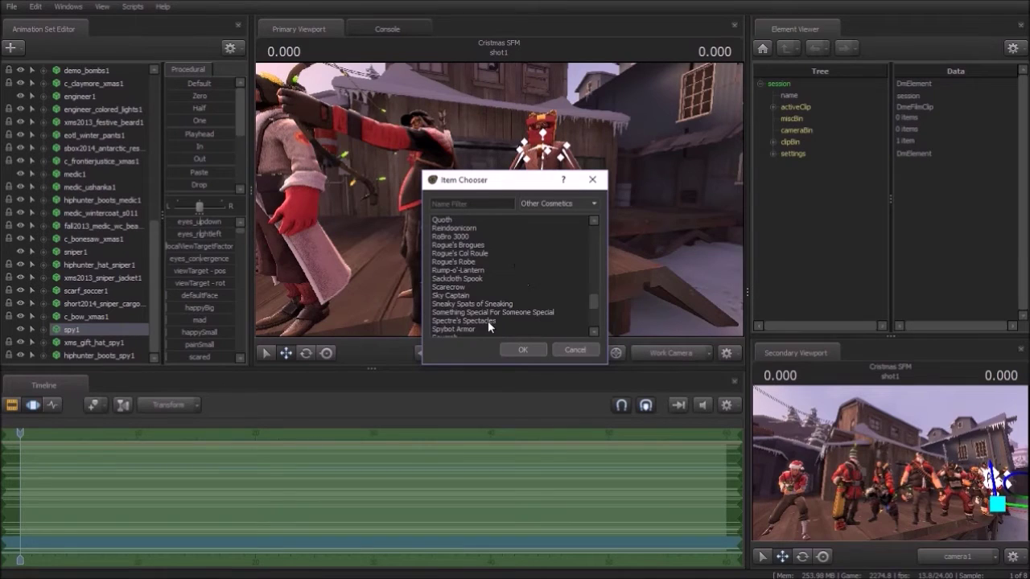
{"action": "scroll", "coordinate": [490, 302], "scroll_direction": "down", "scroll_amount": 3}
{"action": "left_click", "coordinate": [489, 296]}
{"action": "left_click", "coordinate": [533, 352]}
{"action": "left_click", "coordinate": [76, 330]}
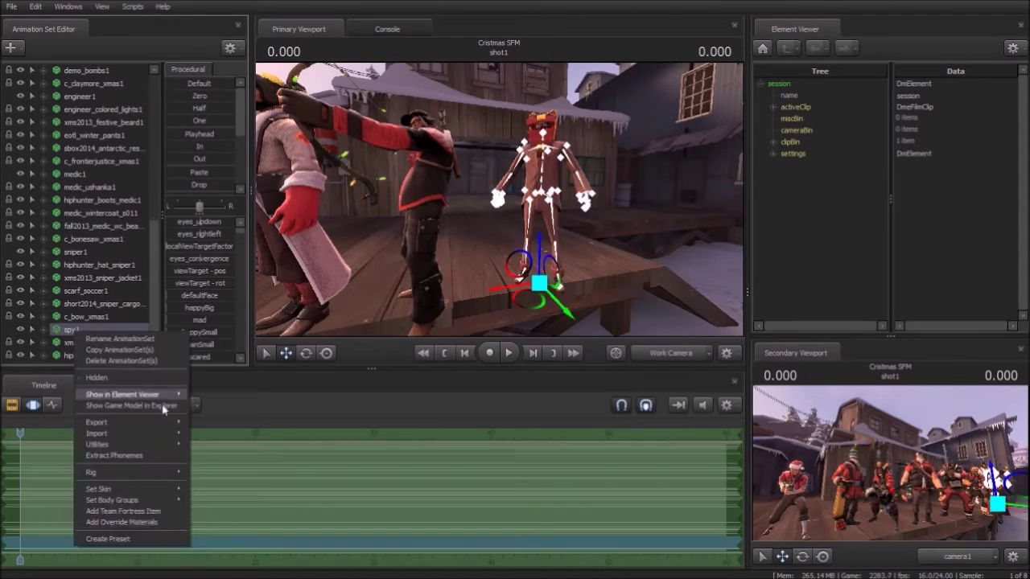
- Add the Spycrab from Other Cosmetics to the spy
{"action": "right_click", "coordinate": [77, 331]}
{"action": "left_click", "coordinate": [133, 507]}
{"action": "left_click", "coordinate": [547, 204]}
{"action": "left_click", "coordinate": [537, 266]}
{"action": "scroll", "coordinate": [515, 308], "scroll_direction": "down", "scroll_amount": 15}
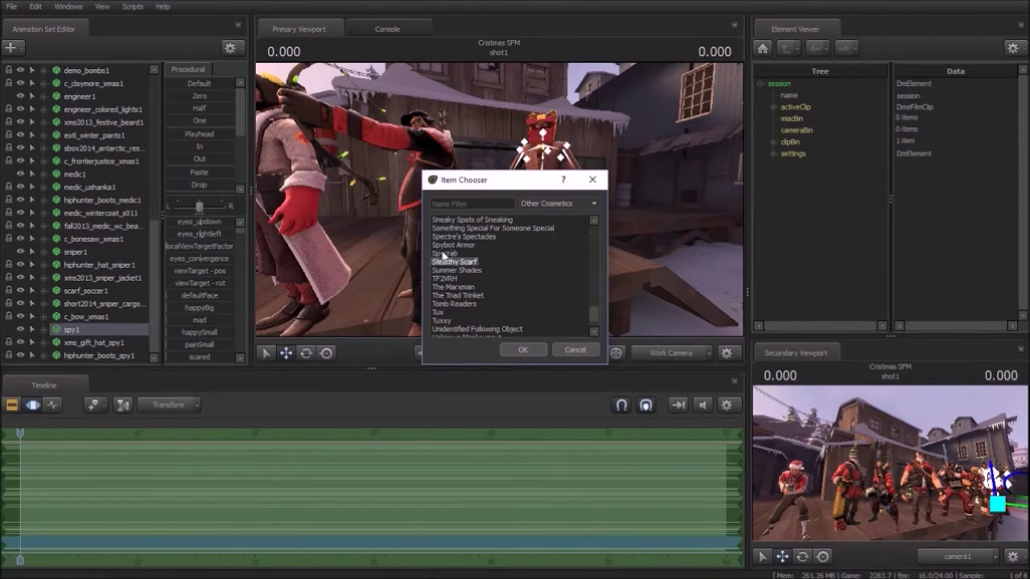
{"action": "left_click", "coordinate": [443, 255]}
{"action": "left_click", "coordinate": [518, 350]}
- Add the puffy December 2014 cosmetic from Other Cosmetics to the spy
{"action": "right_click", "coordinate": [86, 320]}
{"action": "left_click", "coordinate": [133, 501]}
{"action": "left_click", "coordinate": [563, 203]}
{"action": "left_click", "coordinate": [563, 265]}
{"action": "scroll", "coordinate": [471, 316], "scroll_direction": "down", "scroll_amount": 15}
{"action": "left_click", "coordinate": [478, 327]}
{"action": "left_click", "coordinate": [522, 350]}
- Reframe camera1 with a wider view so the whole line-up, including the spy, fits in the shot
{"action": "left_click_drag", "start_coordinate": [448, 318], "coordinate": [483, 322]}
{"action": "key", "text": "w"}
{"action": "key", "text": "s"}
{"action": "left_click", "coordinate": [669, 353]}
{"action": "left_click_drag", "start_coordinate": [499, 199], "coordinate": [475, 202]}
{"action": "key", "text": "d"}
{"action": "left_click", "coordinate": [671, 353]}
- Add the Festive Ambassador to the spy, found with the name filter "fest"
{"action": "scroll", "coordinate": [78, 304], "scroll_direction": "down", "scroll_amount": 1}
{"action": "right_click", "coordinate": [78, 302]}
{"action": "left_click", "coordinate": [153, 481]}
{"action": "left_click", "coordinate": [455, 204]}
{"action": "type", "text": "fest"}
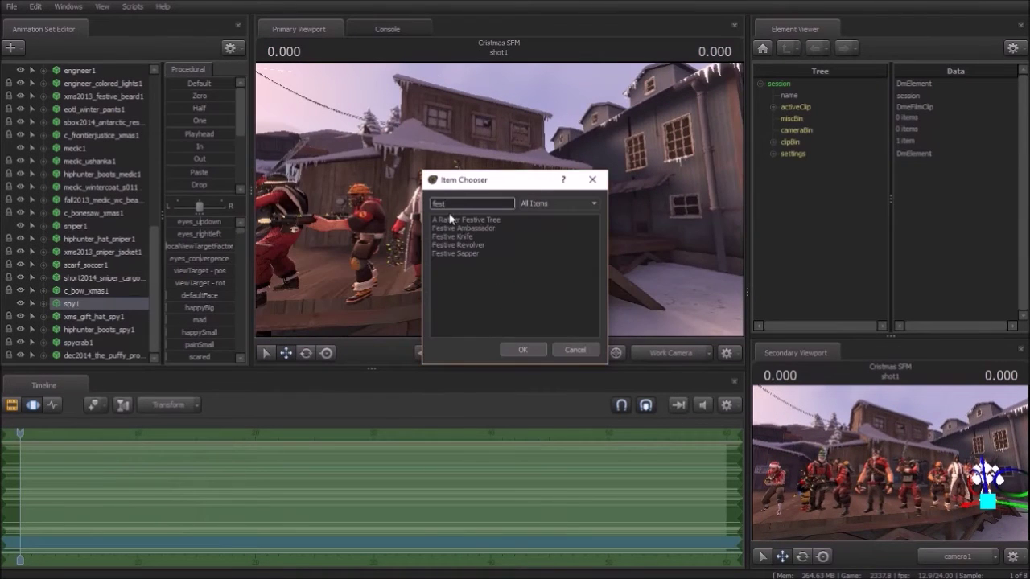
{"action": "left_click", "coordinate": [521, 349]}
{"action": "key", "text": "w"}
{"action": "mouse_move", "coordinate": [499, 199]}
{"action": "left_mouse_down"}
{"action": "mouse_move", "coordinate": [555, 203]}
{"action": "mouse_move", "coordinate": [515, 201]}
{"action": "left_mouse_up"}
{"action": "scroll", "coordinate": [78, 292], "scroll_direction": "down", "scroll_amount": 1}
{"action": "right_click", "coordinate": [83, 290]}
{"action": "left_click", "coordinate": [161, 469]}
{"action": "left_click", "coordinate": [581, 350]}
- Import a sequence onto the spy to pose him with the festive revolver
{"action": "right_click", "coordinate": [110, 289]}
{"action": "mouse_move", "coordinate": [121, 404]}
{"action": "left_click", "coordinate": [252, 406]}
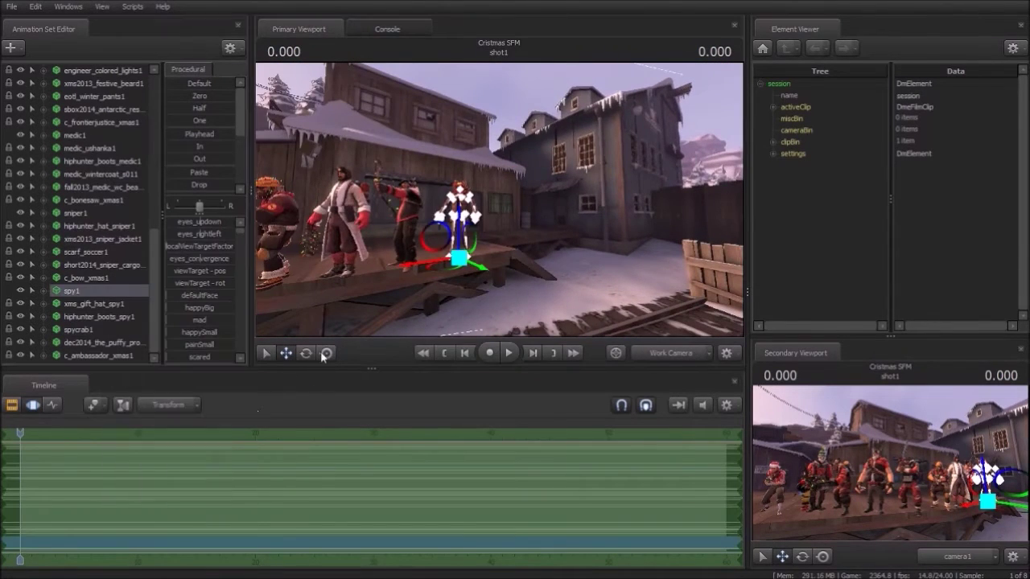
{"action": "left_click", "coordinate": [422, 309]}
{"action": "scroll", "coordinate": [422, 387], "scroll_direction": "down", "scroll_amount": 3}
{"action": "left_click", "coordinate": [436, 375]}
{"action": "key", "text": "Down"}
{"action": "key", "text": "Down"}
{"action": "key", "text": "Down"}
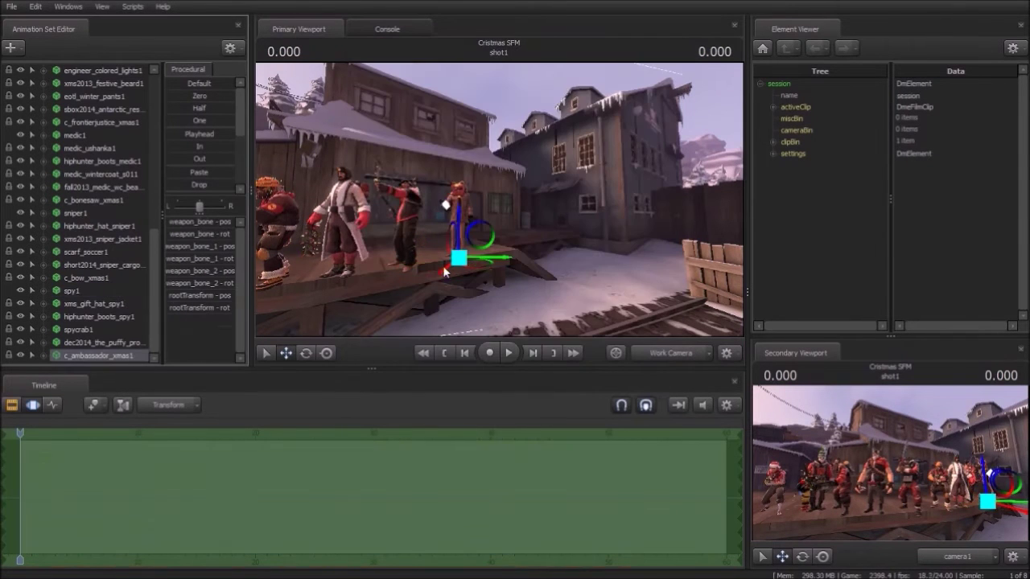
- Look through camera1 and shift the scout and the soldier to adjust their spacing in the line-up
{"action": "left_click", "coordinate": [267, 354]}
{"action": "mouse_move", "coordinate": [483, 225]}
{"action": "left_mouse_down"}
{"action": "mouse_move", "coordinate": [506, 217]}
{"action": "mouse_move", "coordinate": [482, 217]}
{"action": "left_mouse_up"}
{"action": "left_click", "coordinate": [679, 357]}
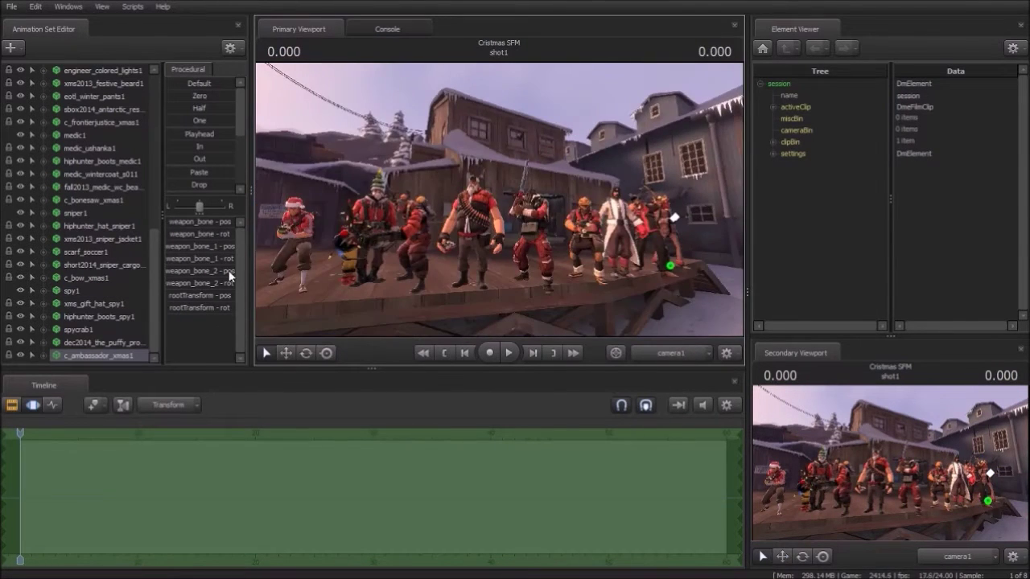
{"action": "scroll", "coordinate": [81, 172], "scroll_direction": "up", "scroll_amount": 10}
{"action": "left_click", "coordinate": [74, 71]}
{"action": "left_click", "coordinate": [286, 353]}
{"action": "left_click_drag", "start_coordinate": [275, 293], "coordinate": [311, 288]}
{"action": "left_click", "coordinate": [76, 110]}
{"action": "left_click", "coordinate": [286, 353]}
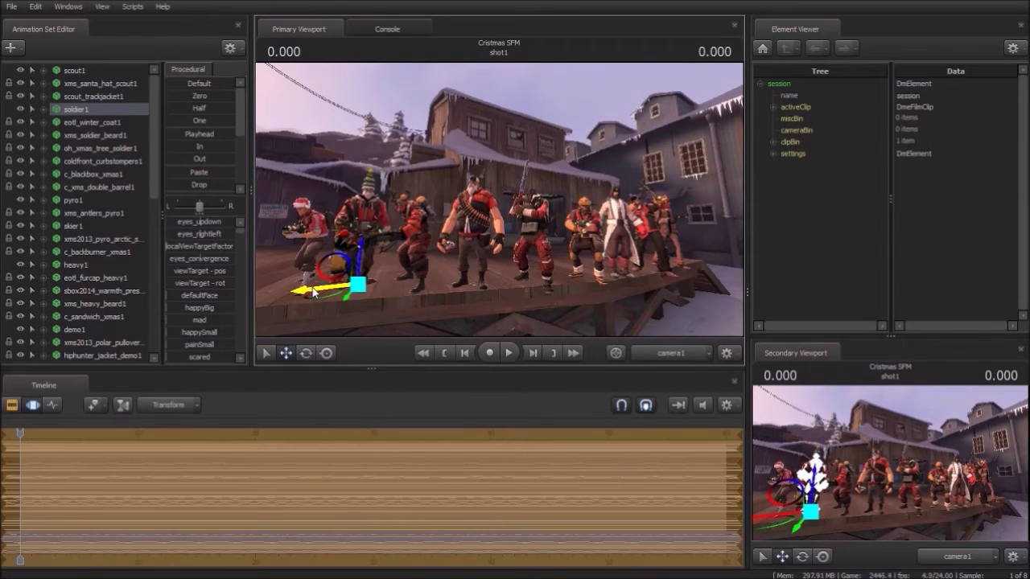
- Rotate the pyro toward the camera and move the demoman closer to the heavy
{"action": "left_click", "coordinate": [74, 201]}
{"action": "left_click", "coordinate": [305, 353]}
{"action": "left_click_drag", "start_coordinate": [409, 297], "coordinate": [432, 297]}
{"action": "left_click", "coordinate": [101, 265]}
{"action": "left_click", "coordinate": [286, 353]}
{"action": "left_click", "coordinate": [75, 330]}
{"action": "left_click_drag", "start_coordinate": [499, 294], "coordinate": [480, 296]}
{"action": "left_click_drag", "start_coordinate": [520, 267], "coordinate": [536, 292]}
- Move the engineer next to the demoman and adjust his rotation
{"action": "scroll", "coordinate": [110, 334], "scroll_direction": "down", "scroll_amount": 4}
{"action": "left_click", "coordinate": [103, 266]}
{"action": "mouse_move", "coordinate": [603, 302]}
{"action": "left_mouse_down"}
{"action": "mouse_move", "coordinate": [593, 307]}
{"action": "mouse_move", "coordinate": [598, 296]}
{"action": "left_mouse_up"}
{"action": "scroll", "coordinate": [100, 299], "scroll_direction": "down", "scroll_amount": 4}
{"action": "left_click", "coordinate": [81, 187]}
{"action": "left_click", "coordinate": [284, 353]}
{"action": "left_click", "coordinate": [85, 110]}
{"action": "left_click", "coordinate": [78, 187]}
{"action": "left_click", "coordinate": [74, 110]}
{"action": "key", "text": "e"}
{"action": "left_click", "coordinate": [287, 354]}
{"action": "left_click_drag", "start_coordinate": [601, 292], "coordinate": [596, 291]}
{"action": "left_click", "coordinate": [306, 353]}
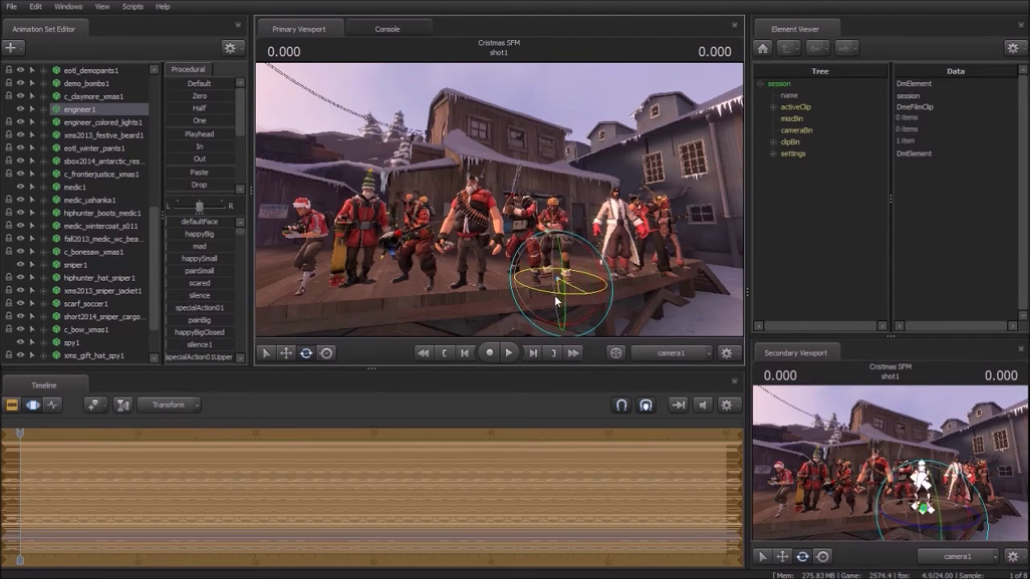
- Fine-tune the engineer's position and move the medic closer to him
{"action": "left_click", "coordinate": [76, 187]}
{"action": "left_click", "coordinate": [288, 355]}
{"action": "left_click", "coordinate": [78, 110]}
{"action": "left_click_drag", "start_coordinate": [532, 288], "coordinate": [617, 283]}
{"action": "left_click", "coordinate": [73, 186]}
- Rotate the sniper and move him in close beside the medic
{"action": "left_click", "coordinate": [76, 265]}
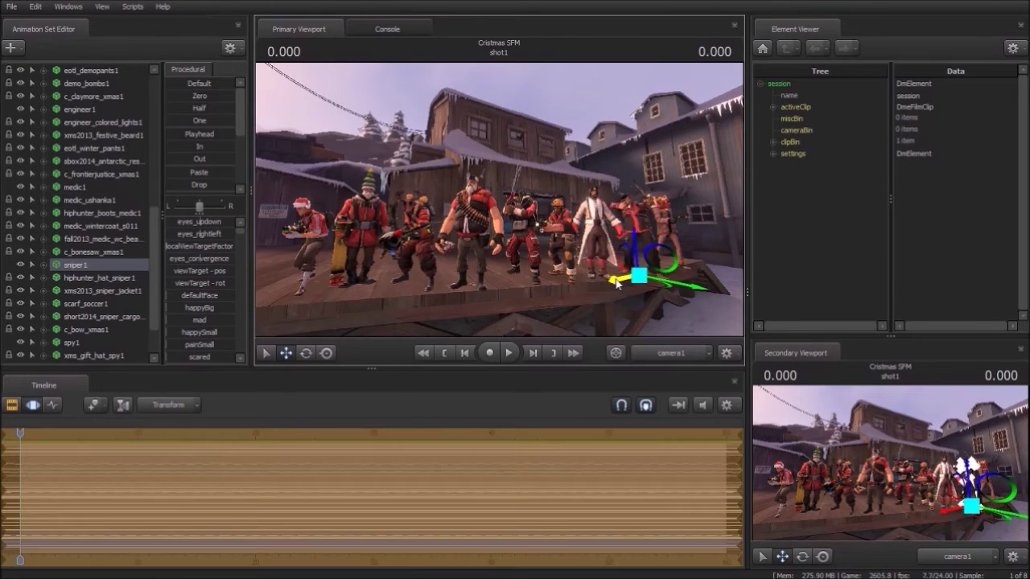
{"action": "left_click", "coordinate": [305, 353]}
{"action": "key", "text": "w"}
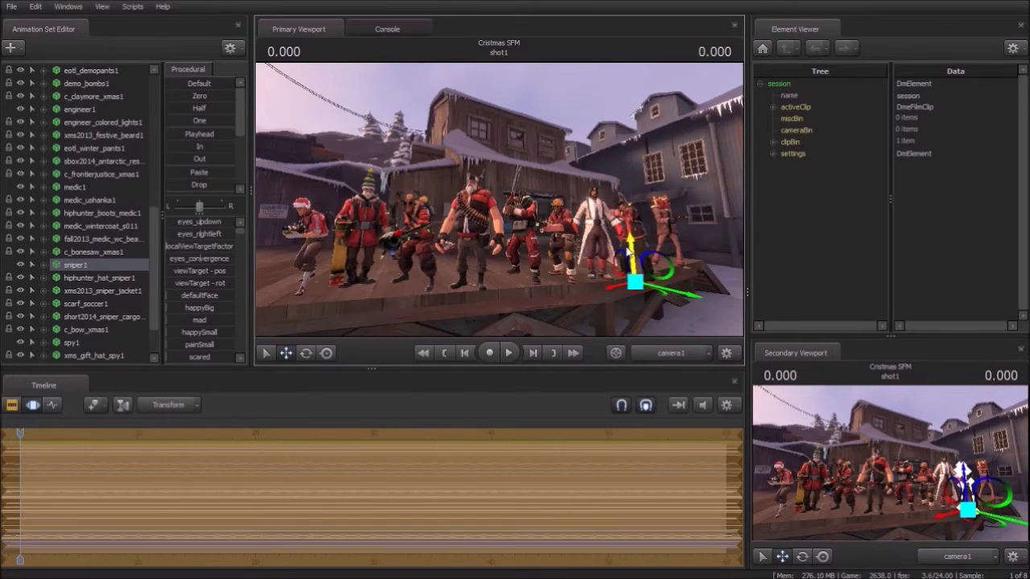
{"action": "key", "text": "F2"}
{"action": "left_click", "coordinate": [286, 353]}
{"action": "left_click", "coordinate": [33, 406]}
{"action": "left_click_drag", "start_coordinate": [688, 286], "coordinate": [679, 286]}
- Move the spy in close beside the sniper at the end of the line-up
{"action": "scroll", "coordinate": [85, 293], "scroll_direction": "down", "scroll_amount": 1}
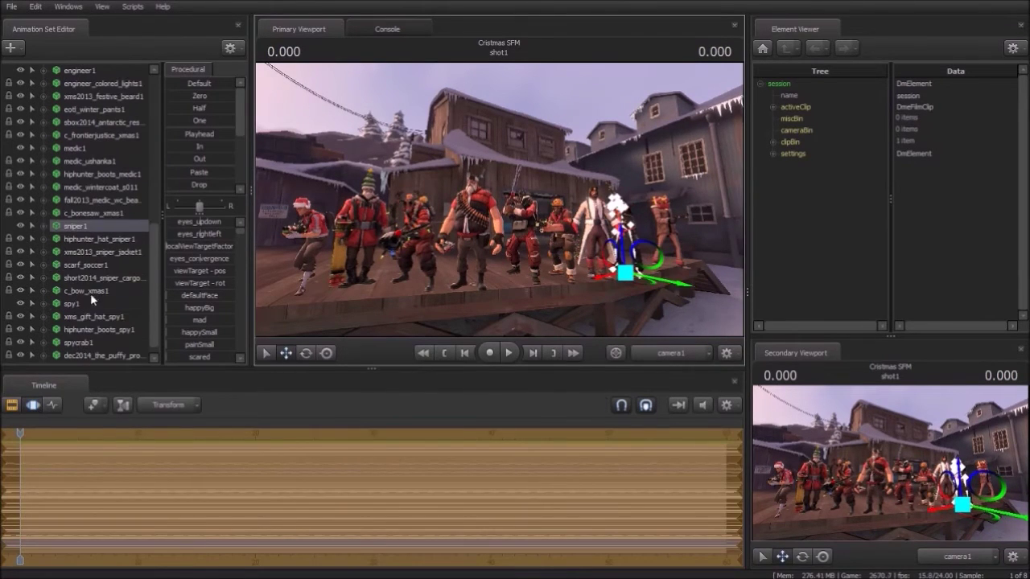
{"action": "left_click", "coordinate": [80, 304]}
{"action": "key", "text": "F2"}
{"action": "key", "text": "F4"}
{"action": "key", "text": "F3"}
{"action": "key", "text": "F2"}
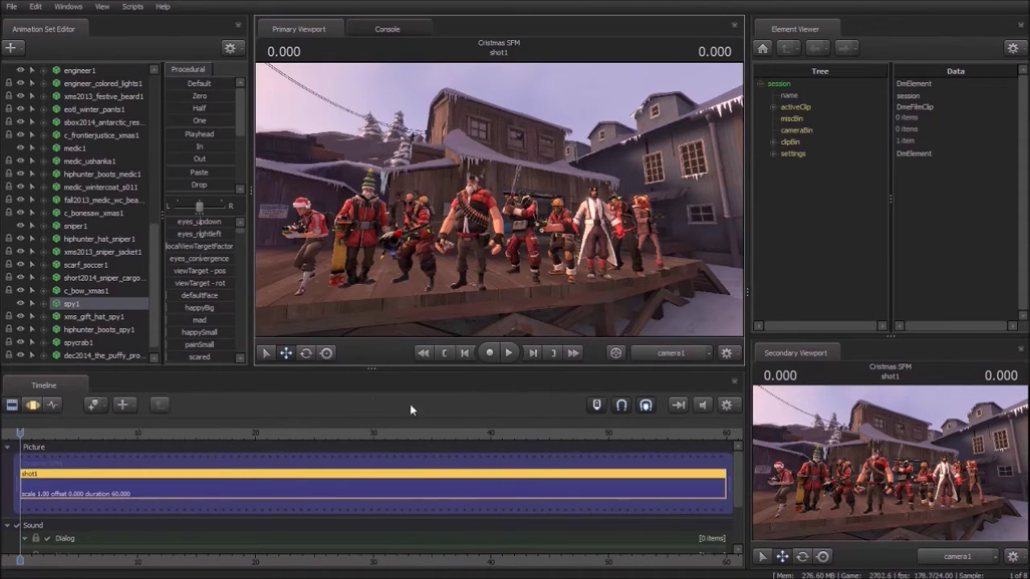
- Create the env_rain_512_mist particle system from rain_custom.pcf
{"action": "scroll", "coordinate": [105, 273], "scroll_direction": "down", "scroll_amount": 1}
{"action": "scroll", "coordinate": [109, 201], "scroll_direction": "up", "scroll_amount": 7}
{"action": "scroll", "coordinate": [179, 104], "scroll_direction": "down", "scroll_amount": 1}
{"action": "scroll", "coordinate": [113, 105], "scroll_direction": "up", "scroll_amount": 5}
{"action": "left_click", "coordinate": [12, 48]}
{"action": "left_click", "coordinate": [92, 114]}
{"action": "left_click", "coordinate": [625, 233]}
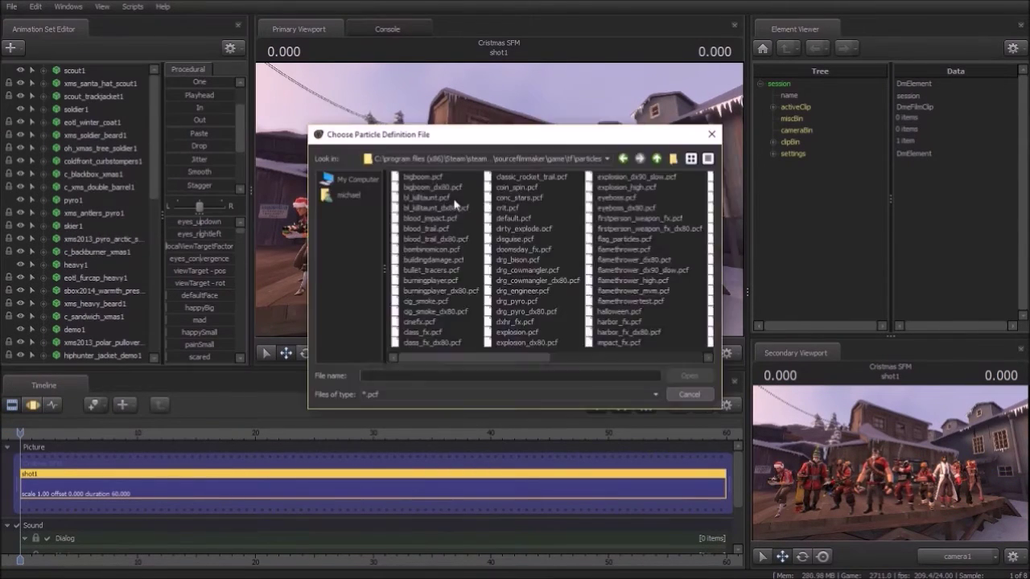
{"action": "left_click_drag", "start_coordinate": [473, 359], "coordinate": [636, 352]}
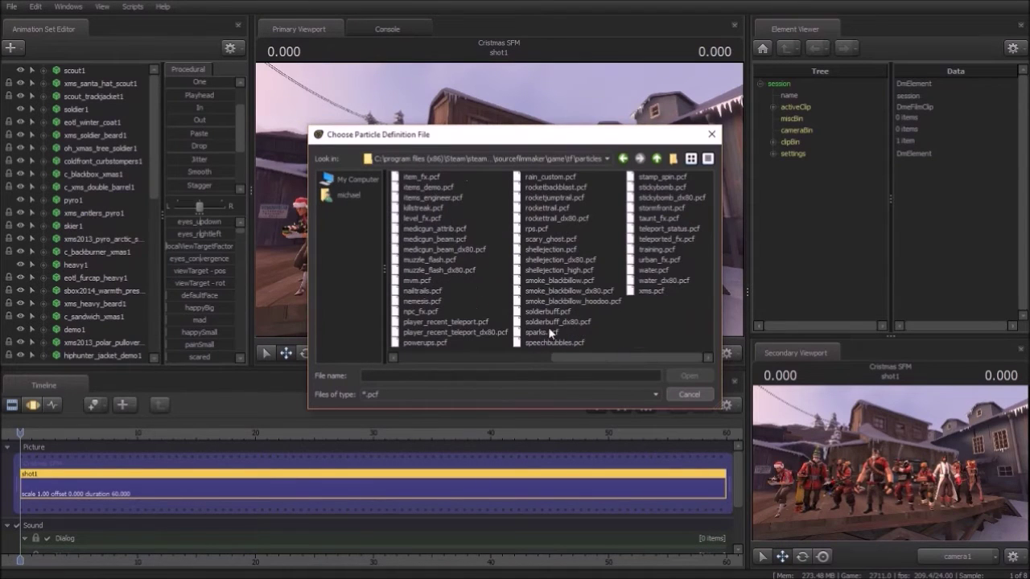
{"action": "double_click", "coordinate": [550, 177]}
{"action": "left_click", "coordinate": [555, 252]}
{"action": "left_click", "coordinate": [503, 284]}
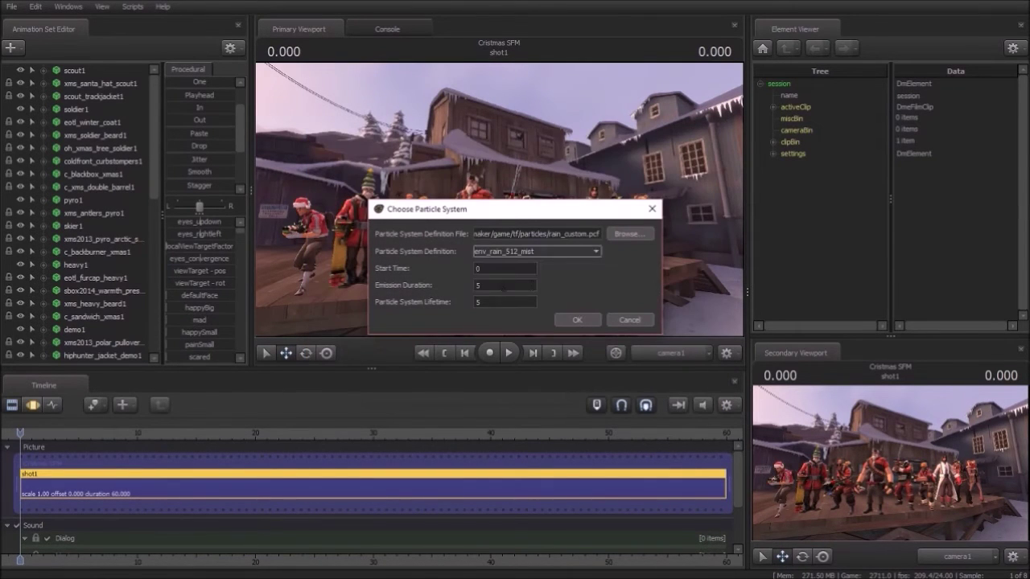
{"action": "left_click", "coordinate": [571, 322]}
- Preview the rain particles in playback and discard the particle system
{"action": "scroll", "coordinate": [80, 287], "scroll_direction": "down", "scroll_amount": 10}
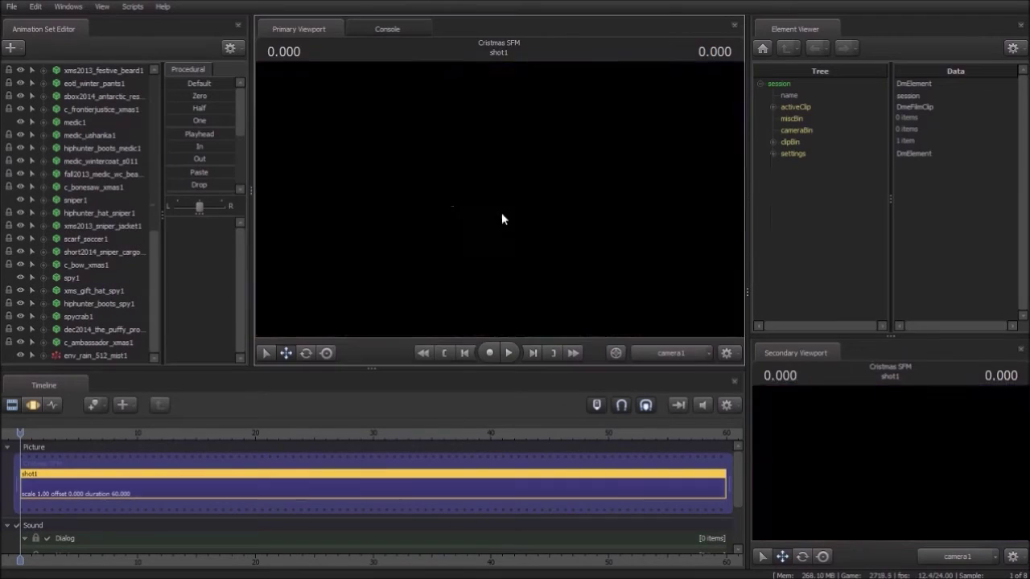
{"action": "key", "text": "space"}
{"action": "key", "text": "space"}
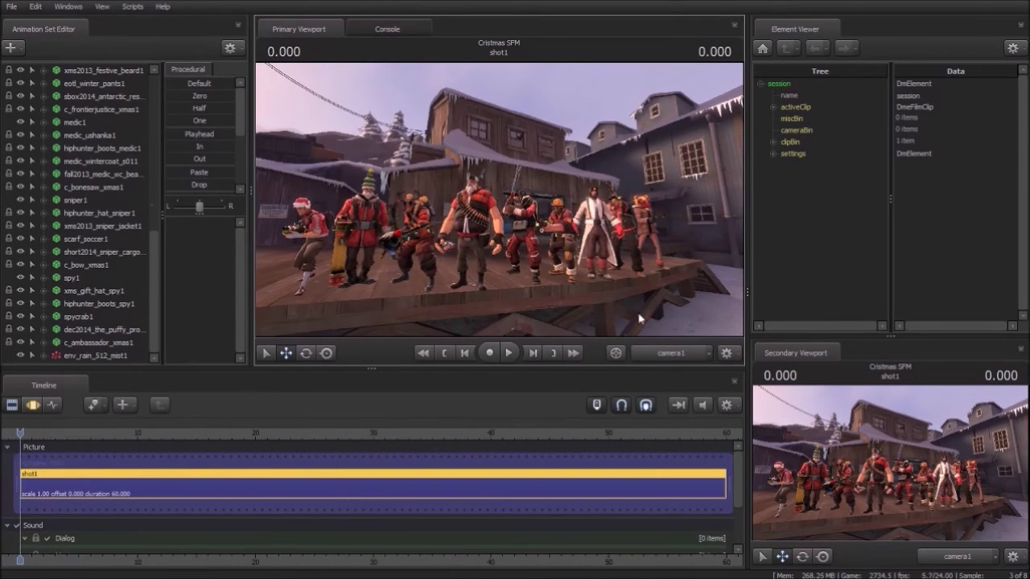
{"action": "scroll", "coordinate": [94, 289], "scroll_direction": "up", "scroll_amount": 1}
{"action": "left_click", "coordinate": [94, 291]}
- Open the model picker for a new animation set, filter the models by \snow and preview snow_test2.mdl
{"action": "left_click", "coordinate": [12, 48]}
{"action": "left_click", "coordinate": [73, 68]}
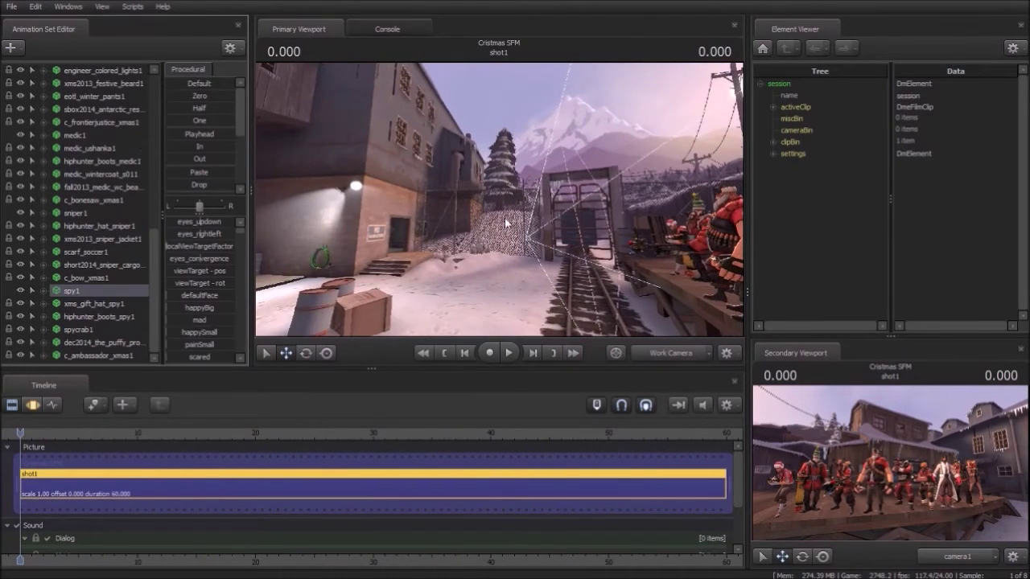
{"action": "type", "text": "\\sp"}
{"action": "key", "text": "BackSpace"}
{"action": "key", "text": "BackSpace"}
{"action": "type", "text": "ba"}
{"action": "key", "text": "BackSpace"}
{"action": "key", "text": "BackSpace"}
{"action": "type", "text": "snow"}
{"action": "left_click", "coordinate": [312, 331]}
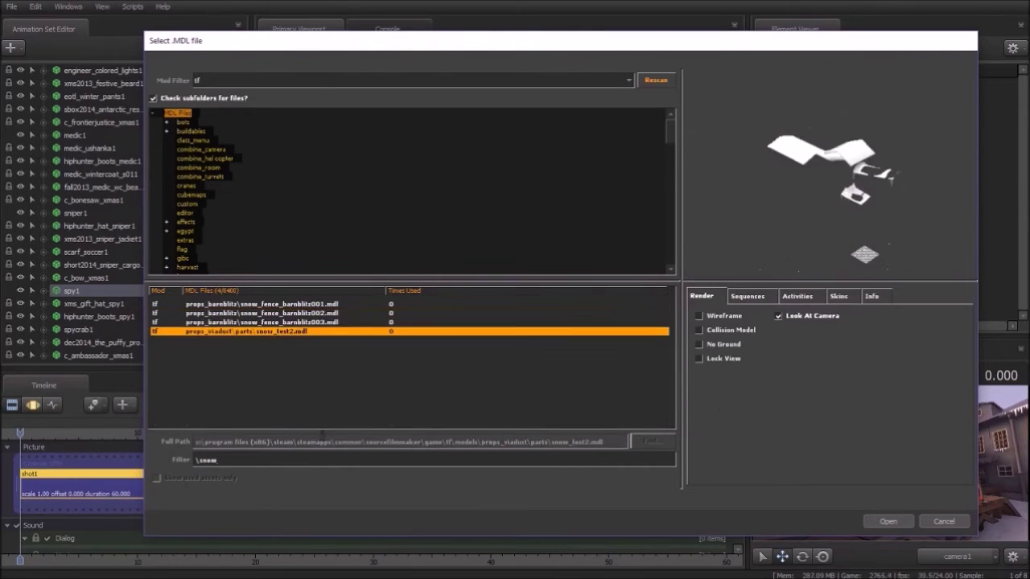
- Filter the models by \xms and preview the matching Christmas items one after another for a usable scene prop
{"action": "left_click", "coordinate": [312, 462]}
{"action": "key", "text": "BackSpace"}
{"action": "key", "text": "BackSpace"}
{"action": "key", "text": "BackSpace"}
{"action": "key", "text": "BackSpace"}
{"action": "type", "text": "xm"}
{"action": "key", "text": "BackSpace"}
{"action": "scroll", "coordinate": [322, 386], "scroll_direction": "down", "scroll_amount": 20}
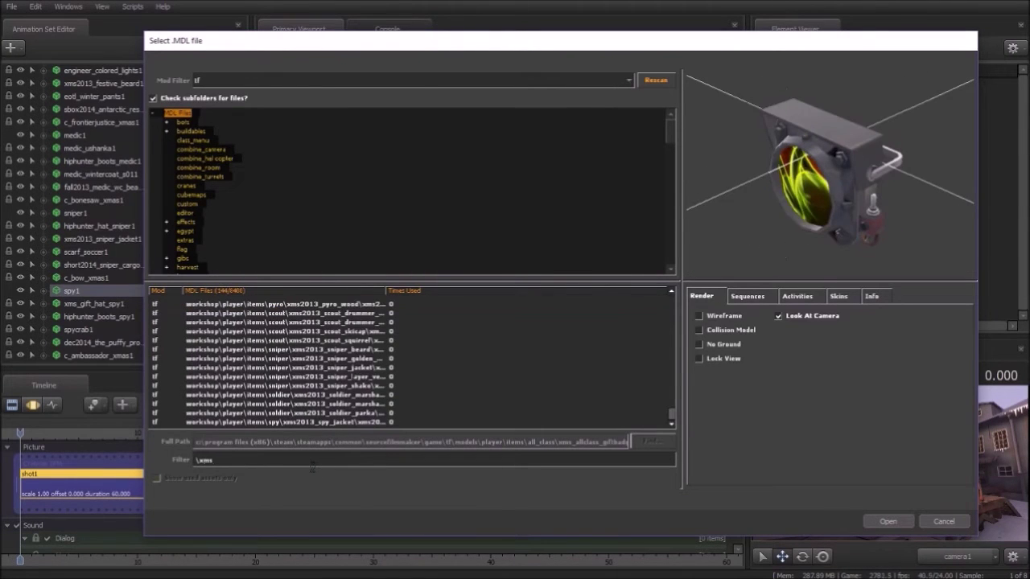
{"action": "key", "text": "Down"}
{"action": "key", "text": "Down"}
{"action": "key", "text": "Down"}
{"action": "key", "text": "Down"}
{"action": "key", "text": "Down"}
{"action": "key", "text": "Down"}
{"action": "key", "text": "Down"}
{"action": "key", "text": "Down"}
{"action": "key", "text": "Down"}
{"action": "key", "text": "Down"}
{"action": "key", "text": "Down"}
{"action": "key", "text": "Down"}
{"action": "key", "text": "Down"}
{"action": "key", "text": "Down"}
{"action": "key", "text": "Down"}
{"action": "key", "text": "Down"}
{"action": "key", "text": "Down"}
{"action": "key", "text": "Down"}
{"action": "key", "text": "Down"}
{"action": "key", "text": "Down"}
{"action": "key", "text": "Up"}
{"action": "key", "text": "Up"}
{"action": "key", "text": "Down"}
{"action": "key", "text": "Down"}
{"action": "key", "text": "Down"}
{"action": "key", "text": "Down"}
{"action": "key", "text": "Down"}
{"action": "key", "text": "Down"}
{"action": "key", "text": "Down"}
{"action": "key", "text": "Down"}
{"action": "key", "text": "Down"}
{"action": "key", "text": "Down"}
{"action": "key", "text": "Down"}
{"action": "key", "text": "Down"}
{"action": "key", "text": "Up"}
{"action": "key", "text": "Up"}
{"action": "key", "text": "Down"}
{"action": "key", "text": "Down"}
{"action": "key", "text": "Down"}
{"action": "key", "text": "Down"}
{"action": "key", "text": "Down"}
{"action": "key", "text": "Down"}
{"action": "key", "text": "Down"}
{"action": "key", "text": "Down"}
{"action": "key", "text": "Down"}
{"action": "key", "text": "Down"}
{"action": "key", "text": "Down"}
{"action": "key", "text": "Down"}
{"action": "key", "text": "Down"}
{"action": "key", "text": "Down"}
{"action": "key", "text": "Down"}
{"action": "key", "text": "Down"}
{"action": "key", "text": "Down"}
{"action": "key", "text": "Down"}
{"action": "key", "text": "Down"}
{"action": "key", "text": "Down"}
- Reduce the filter to \ and preview the boss_bot tank models and the entries following them
{"action": "key", "text": "BackSpace"}
{"action": "key", "text": "BackSpace"}
{"action": "key", "text": "BackSpace"}
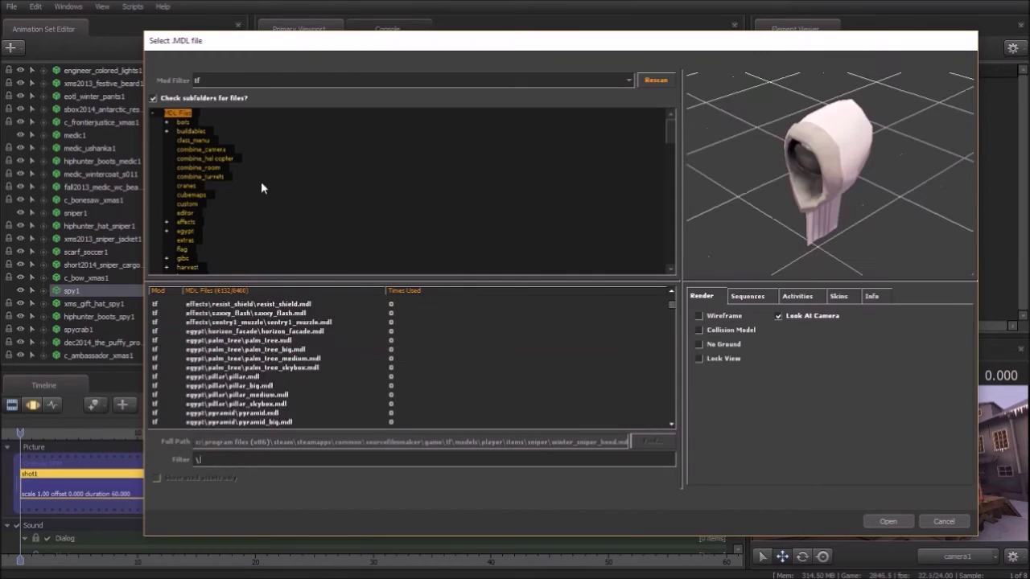
{"action": "scroll", "coordinate": [267, 393], "scroll_direction": "down", "scroll_amount": 1}
{"action": "left_click", "coordinate": [266, 393]}
{"action": "scroll", "coordinate": [257, 392], "scroll_direction": "down", "scroll_amount": 5}
{"action": "left_click_drag", "start_coordinate": [671, 305], "coordinate": [673, 293]}
{"action": "left_click", "coordinate": [274, 322]}
{"action": "left_click", "coordinate": [266, 348]}
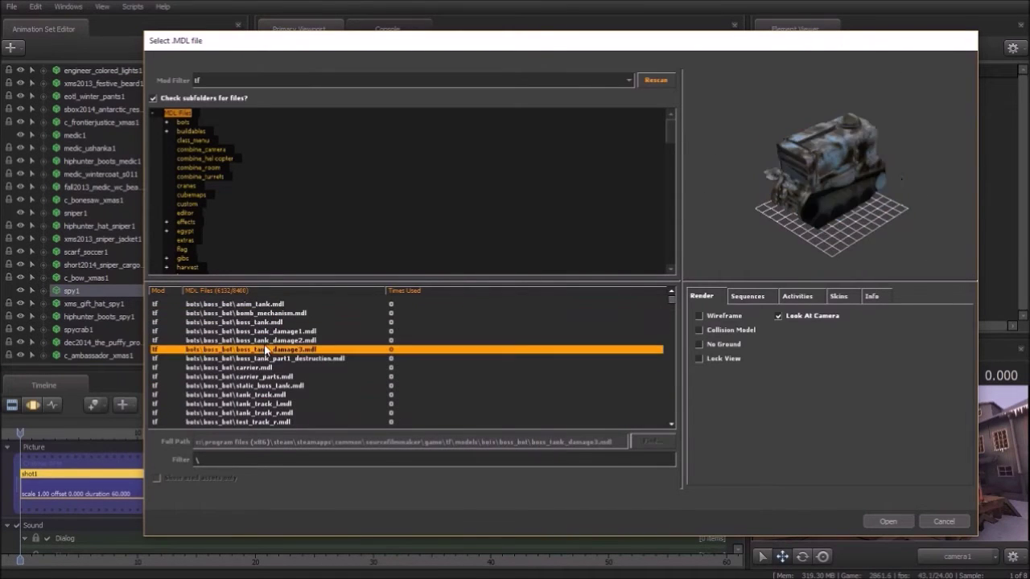
{"action": "key", "text": "Down"}
{"action": "key", "text": "Down"}
{"action": "key", "text": "Down"}
{"action": "key", "text": "Down"}
{"action": "key", "text": "Down"}
{"action": "key", "text": "Down"}
{"action": "key", "text": "Down"}
{"action": "key", "text": "Down"}
{"action": "key", "text": "Down"}
{"action": "key", "text": "Down"}
{"action": "key", "text": "Down"}
{"action": "key", "text": "Down"}
{"action": "key", "text": "Down"}
{"action": "key", "text": "Down"}
{"action": "key", "text": "Down"}
{"action": "key", "text": "Down"}
{"action": "key", "text": "Down"}
{"action": "key", "text": "Down"}
{"action": "key", "text": "Down"}
{"action": "key", "text": "Down"}
- Preview the models in the effects subfolders, starting with lightshaft, and continue through the model folders after it
{"action": "left_click", "coordinate": [166, 223]}
{"action": "left_click", "coordinate": [213, 231]}
{"action": "scroll", "coordinate": [216, 231], "scroll_direction": "down", "scroll_amount": 1}
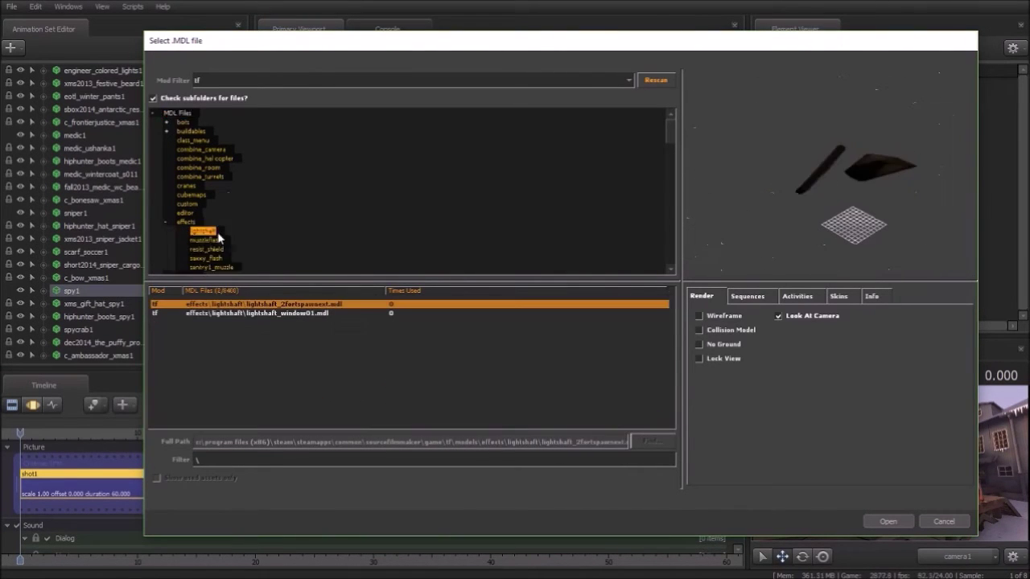
{"action": "key", "text": "Down"}
{"action": "key", "text": "Down"}
{"action": "key", "text": "Left"}
{"action": "key", "text": "Left"}
{"action": "key", "text": "Down"}
{"action": "key", "text": "Down"}
{"action": "key", "text": "Down"}
{"action": "key", "text": "Down"}
{"action": "key", "text": "Down"}
{"action": "key", "text": "Down"}
{"action": "key", "text": "Down"}
{"action": "key", "text": "Down"}
{"action": "key", "text": "Down"}
{"action": "key", "text": "Down"}
{"action": "key", "text": "Down"}
{"action": "key", "text": "Down"}
{"action": "key", "text": "Down"}
{"action": "key", "text": "Down"}
{"action": "key", "text": "Down"}
{"action": "key", "text": "Down"}
{"action": "key", "text": "Down"}
{"action": "key", "text": "Down"}
{"action": "key", "text": "Down"}
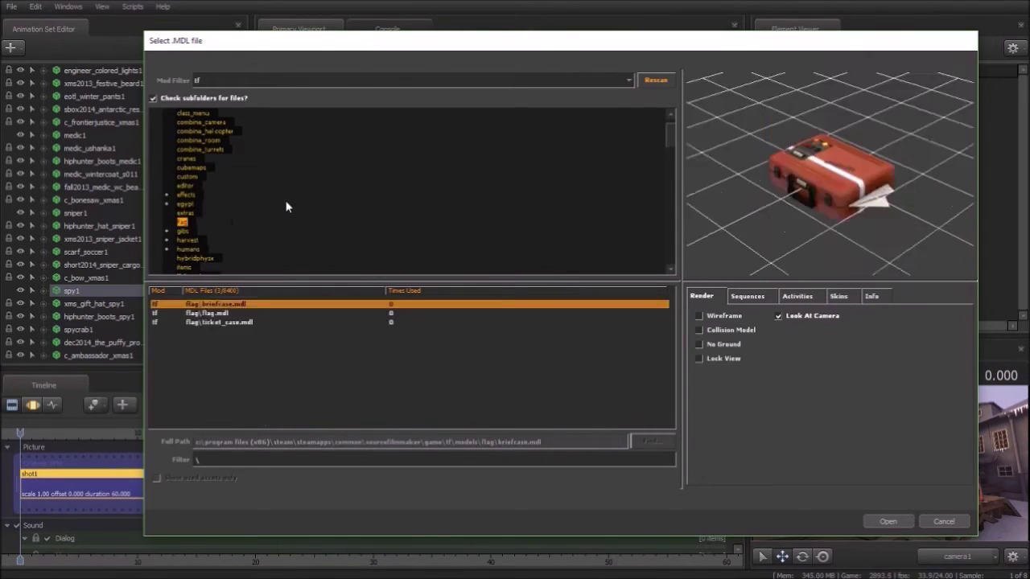
- Browse the props, props_viaduct, tools and weapons model folders for a usable scene prop
{"action": "scroll", "coordinate": [356, 244], "scroll_direction": "down", "scroll_amount": 6}
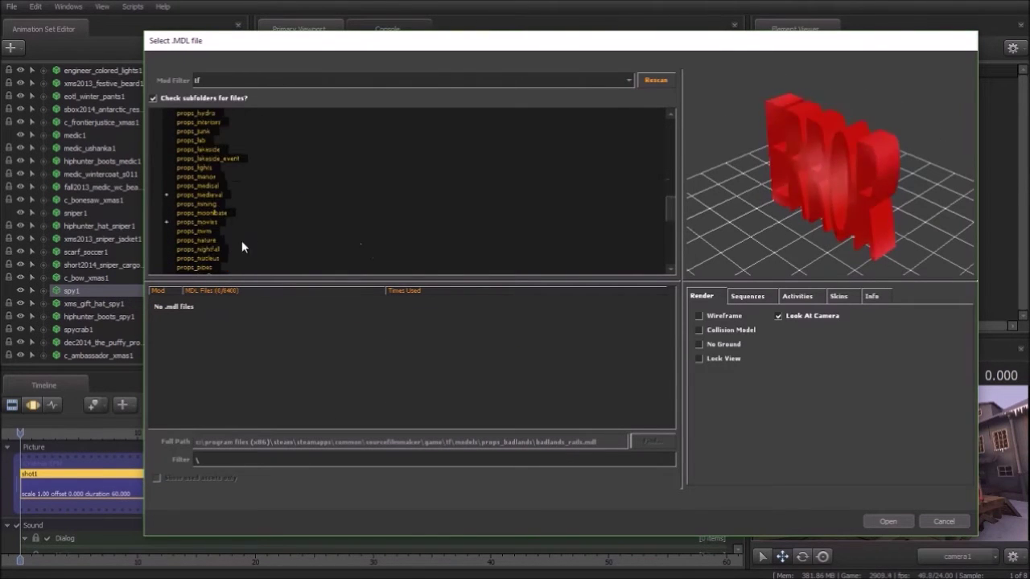
{"action": "left_click", "coordinate": [166, 186]}
{"action": "left_click", "coordinate": [192, 195]}
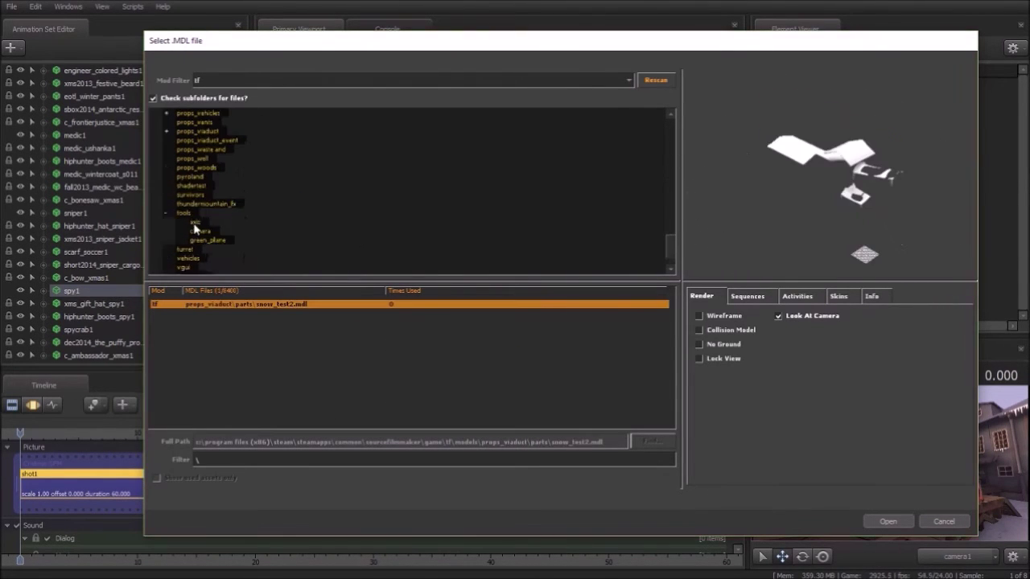
{"action": "left_click", "coordinate": [194, 223]}
{"action": "key", "text": "Down"}
{"action": "key", "text": "Down"}
{"action": "left_click", "coordinate": [166, 213]}
{"action": "left_click", "coordinate": [166, 248]}
{"action": "scroll", "coordinate": [223, 251], "scroll_direction": "down", "scroll_amount": 2}
{"action": "left_click", "coordinate": [180, 240]}
{"action": "left_click", "coordinate": [221, 248]}
{"action": "scroll", "coordinate": [247, 256], "scroll_direction": "down", "scroll_amount": 1}
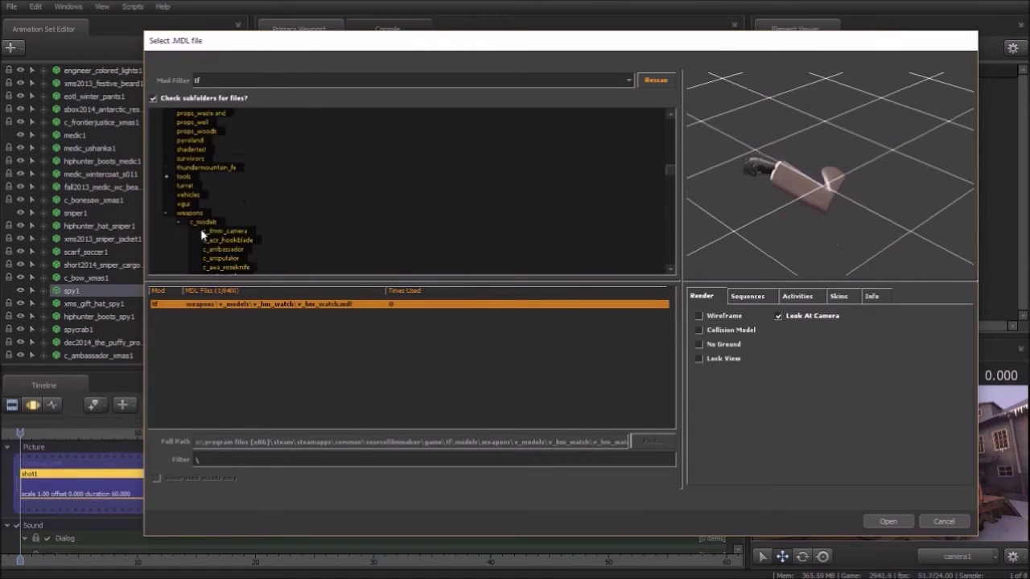
- Preview the weapon models in the c_models subfolders one after another, starting at c_8mm_camera
{"action": "left_click", "coordinate": [215, 231]}
{"action": "scroll", "coordinate": [321, 213], "scroll_direction": "down", "scroll_amount": 4}
{"action": "key", "text": "Down"}
{"action": "key", "text": "Down"}
{"action": "key", "text": "Down"}
{"action": "key", "text": "Down"}
{"action": "key", "text": "Down"}
{"action": "key", "text": "Down"}
{"action": "key", "text": "Down"}
{"action": "key", "text": "Down"}
{"action": "key", "text": "Down"}
{"action": "key", "text": "Down"}
{"action": "key", "text": "Down"}
{"action": "key", "text": "Down"}
{"action": "key", "text": "Down"}
{"action": "key", "text": "Down"}
{"action": "key", "text": "Down"}
{"action": "key", "text": "Down"}
{"action": "key", "text": "Down"}
{"action": "key", "text": "Down"}
{"action": "key", "text": "Down"}
{"action": "key", "text": "Down"}
{"action": "key", "text": "Down"}
{"action": "key", "text": "Down"}
{"action": "key", "text": "Down"}
{"action": "key", "text": "Down"}
{"action": "key", "text": "Down"}
{"action": "key", "text": "Down"}
{"action": "key", "text": "Down"}
{"action": "key", "text": "Down"}
{"action": "key", "text": "Down"}
{"action": "key", "text": "Down"}
{"action": "key", "text": "Down"}
{"action": "key", "text": "Down"}
{"action": "key", "text": "Down"}
{"action": "key", "text": "Down"}
{"action": "key", "text": "Down"}
{"action": "key", "text": "Down"}
{"action": "key", "text": "Down"}
{"action": "key", "text": "Down"}
{"action": "key", "text": "Down"}
{"action": "key", "text": "Down"}
- Look through the workshop player items folders by class and leave the model picker without adding a model
{"action": "scroll", "coordinate": [256, 213], "scroll_direction": "down", "scroll_amount": 15}
{"action": "scroll", "coordinate": [286, 208], "scroll_direction": "down", "scroll_amount": 15}
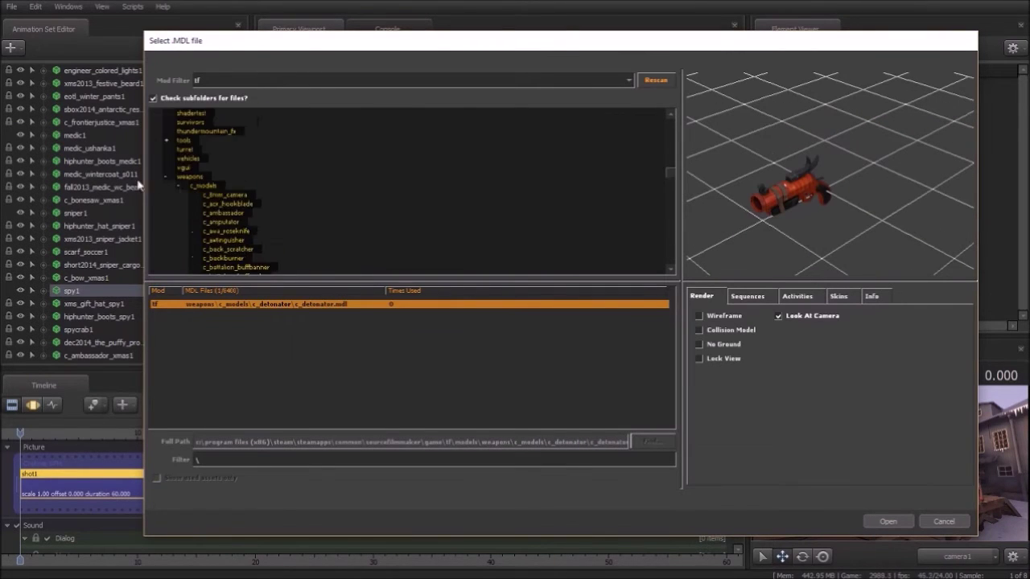
{"action": "double_click", "coordinate": [195, 250]}
{"action": "double_click", "coordinate": [213, 250]}
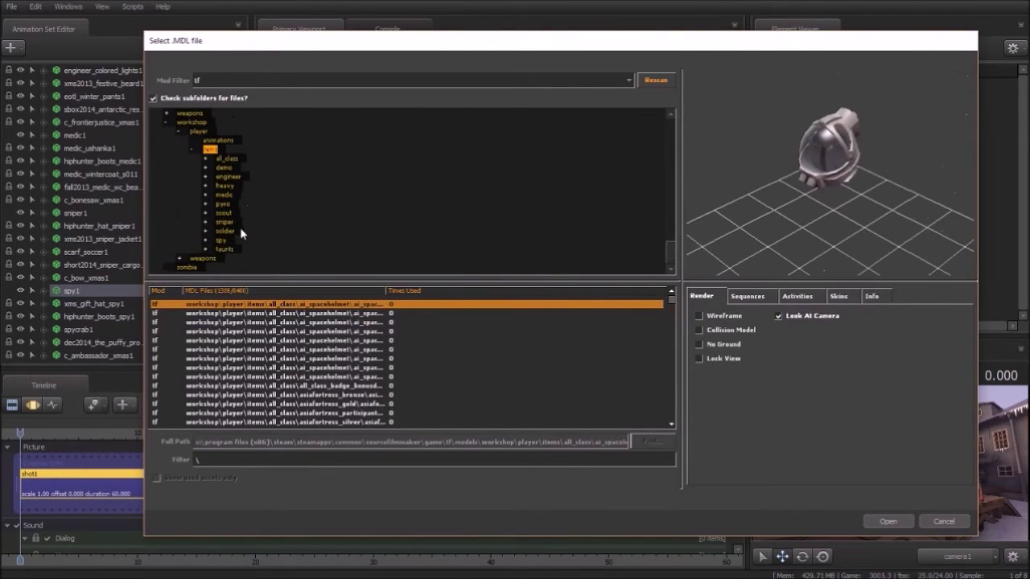
{"action": "left_click", "coordinate": [233, 259]}
{"action": "left_click", "coordinate": [205, 249]}
{"action": "left_click", "coordinate": [192, 149]}
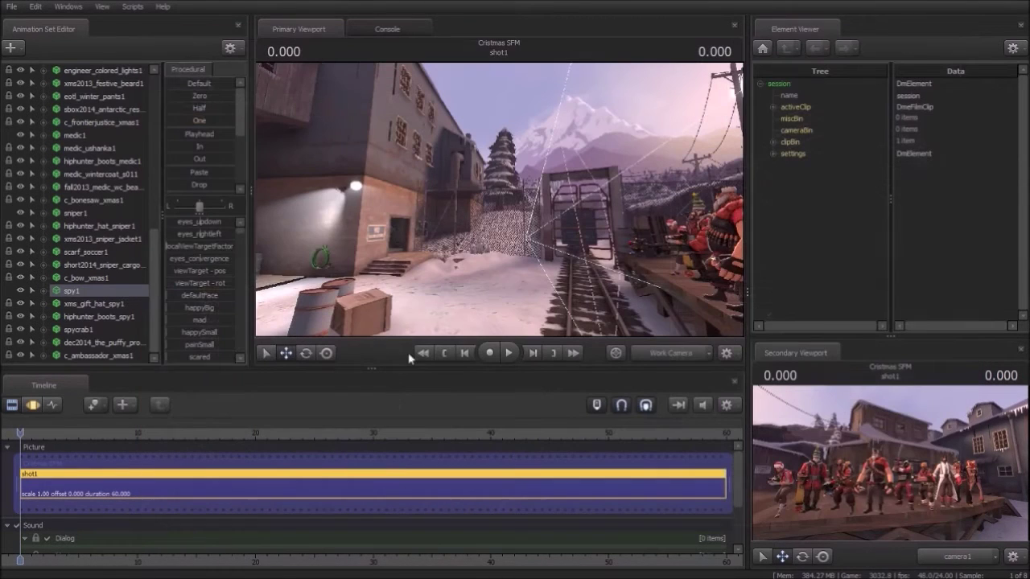
- Create an animation set for a new light and try its shadow and volumetric options
{"action": "left_click", "coordinate": [11, 48]}
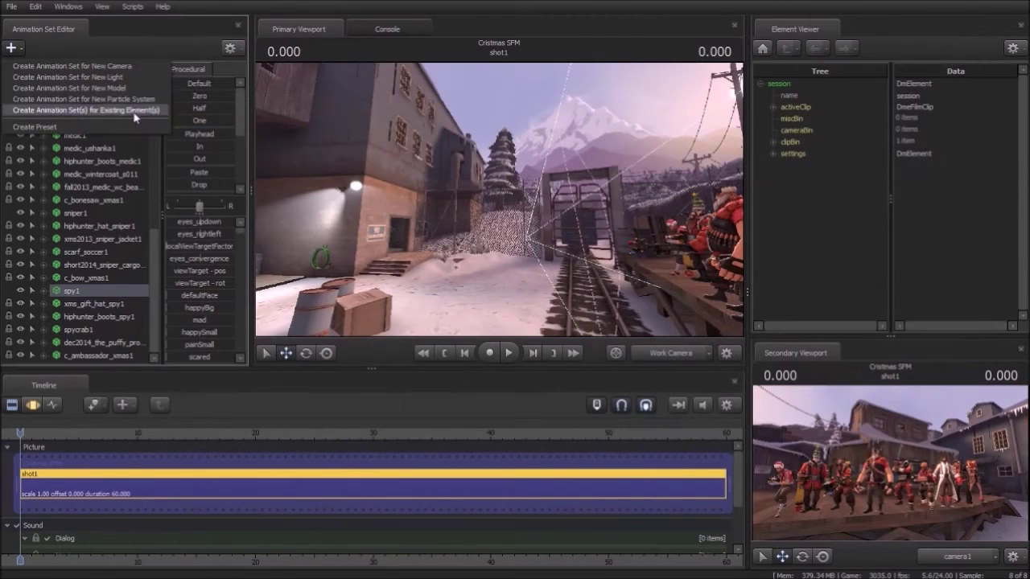
{"action": "left_click", "coordinate": [68, 76]}
{"action": "left_click", "coordinate": [33, 405]}
{"action": "left_click_drag", "start_coordinate": [499, 209], "coordinate": [620, 246]}
{"action": "left_click", "coordinate": [667, 352]}
{"action": "right_click", "coordinate": [92, 353]}
{"action": "left_click", "coordinate": [169, 510]}
{"action": "right_click", "coordinate": [100, 356]}
{"action": "left_click", "coordinate": [165, 523]}
{"action": "right_click", "coordinate": [111, 356]}
{"action": "left_click", "coordinate": [174, 524]}
- Look through the new light, try aiming it down at the class lineup, and check the result through camera1
{"action": "left_click_drag", "start_coordinate": [101, 355], "coordinate": [345, 266]}
{"action": "left_click_drag", "start_coordinate": [499, 199], "coordinate": [455, 201]}
{"action": "key", "text": "s"}
{"action": "key", "text": "s"}
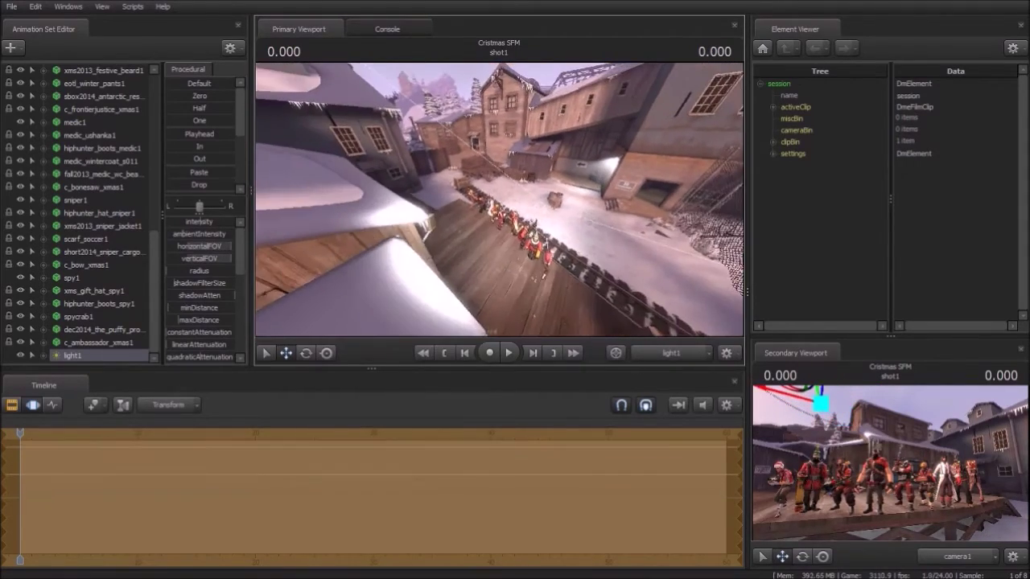
{"action": "key", "text": "s"}
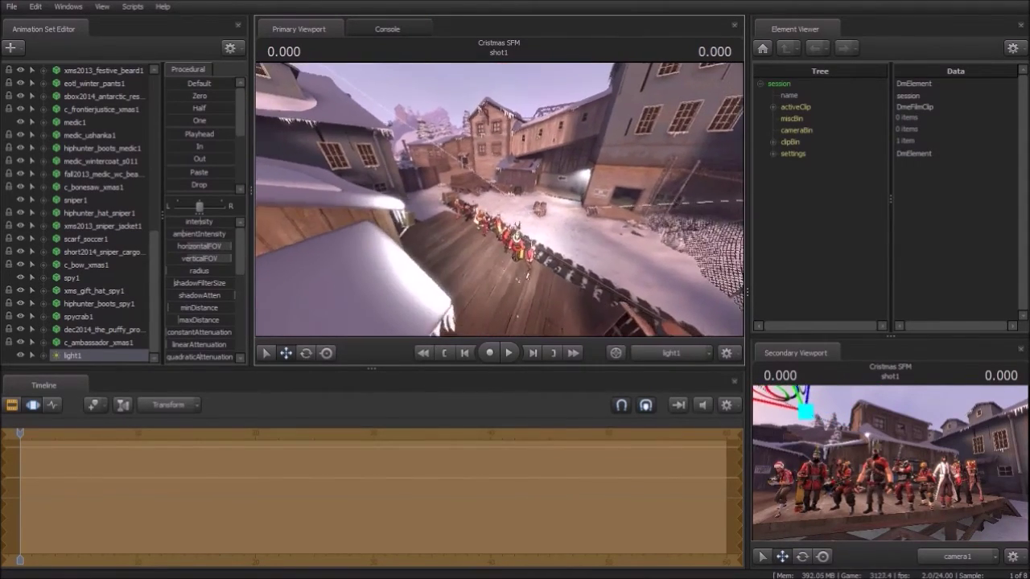
{"action": "right_click", "coordinate": [93, 354]}
{"action": "left_click", "coordinate": [151, 437]}
{"action": "left_click", "coordinate": [658, 354]}
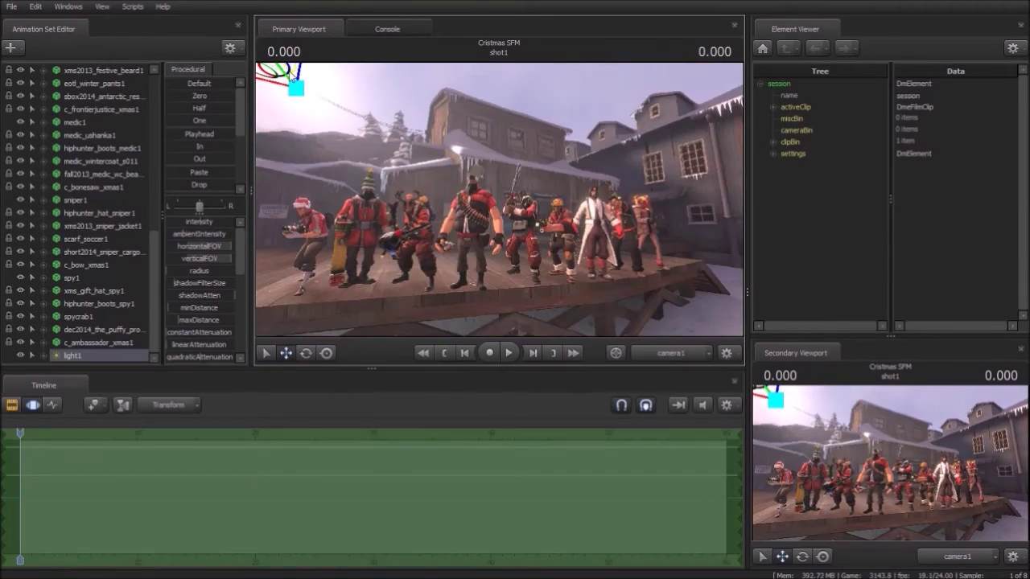
{"action": "key", "text": "w"}
{"action": "left_click_drag", "start_coordinate": [361, 216], "coordinate": [402, 221]}
{"action": "scroll", "coordinate": [185, 271], "scroll_direction": "down", "scroll_amount": 3}
{"action": "left_click", "coordinate": [671, 353]}
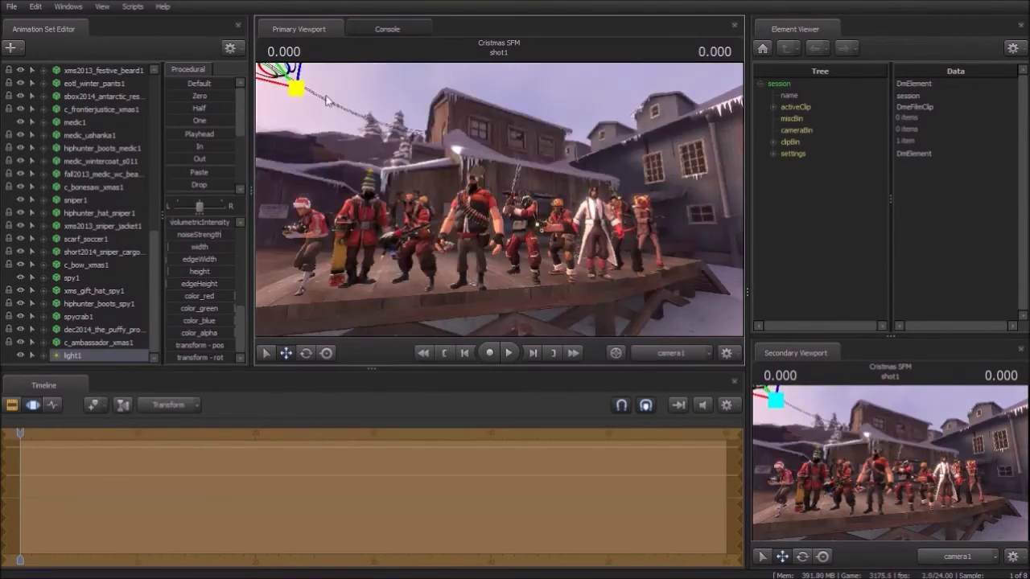
- Delete the light's animation set
{"action": "left_click", "coordinate": [93, 355]}
{"action": "right_click", "coordinate": [83, 355]}
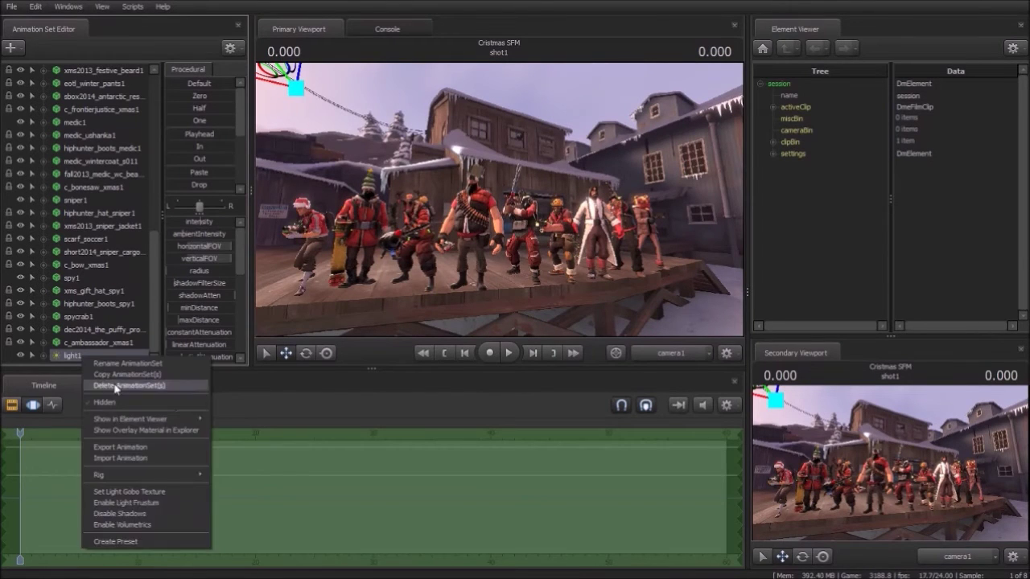
{"action": "left_click", "coordinate": [116, 386]}
- Create a new light and aim it at the class lineup from over the railway tracks
{"action": "left_click", "coordinate": [13, 49]}
{"action": "left_click", "coordinate": [87, 76]}
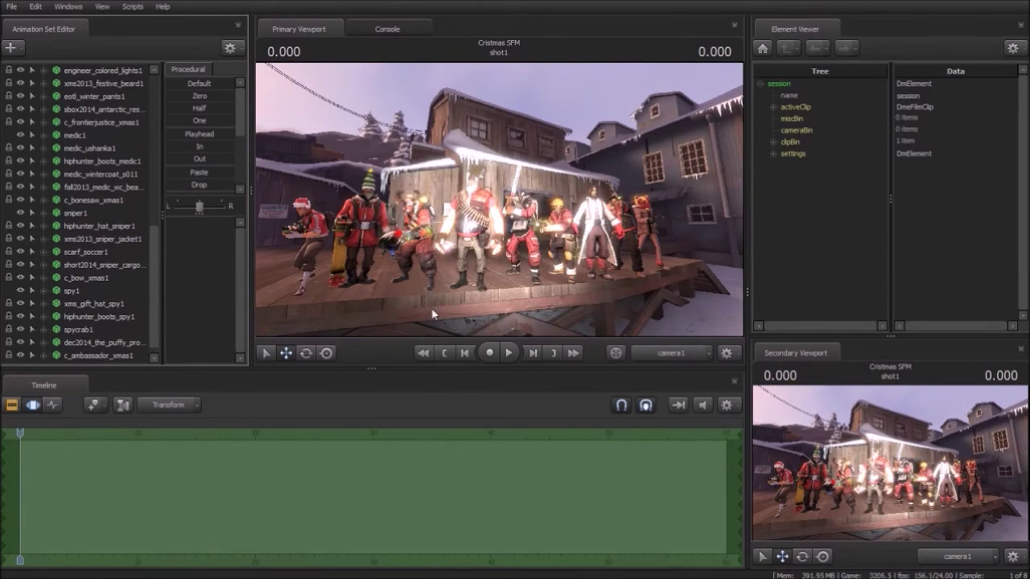
{"action": "scroll", "coordinate": [89, 346], "scroll_direction": "down", "scroll_amount": 1}
{"action": "left_click_drag", "start_coordinate": [87, 355], "coordinate": [450, 225]}
{"action": "mouse_move", "coordinate": [499, 201]}
{"action": "left_mouse_down"}
{"action": "mouse_move", "coordinate": [443, 201]}
{"action": "mouse_move", "coordinate": [507, 201]}
{"action": "left_mouse_up"}
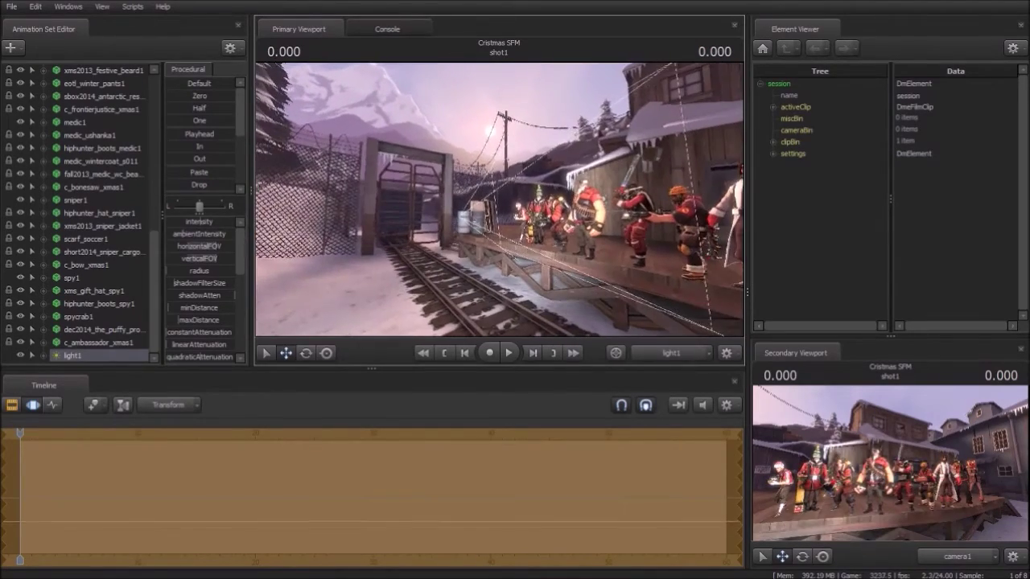
- Enable volumetrics on the light, adjust its aim, and lower its intensity while checking through camera1
{"action": "right_click", "coordinate": [107, 353]}
{"action": "left_click", "coordinate": [176, 518]}
{"action": "left_click", "coordinate": [668, 353]}
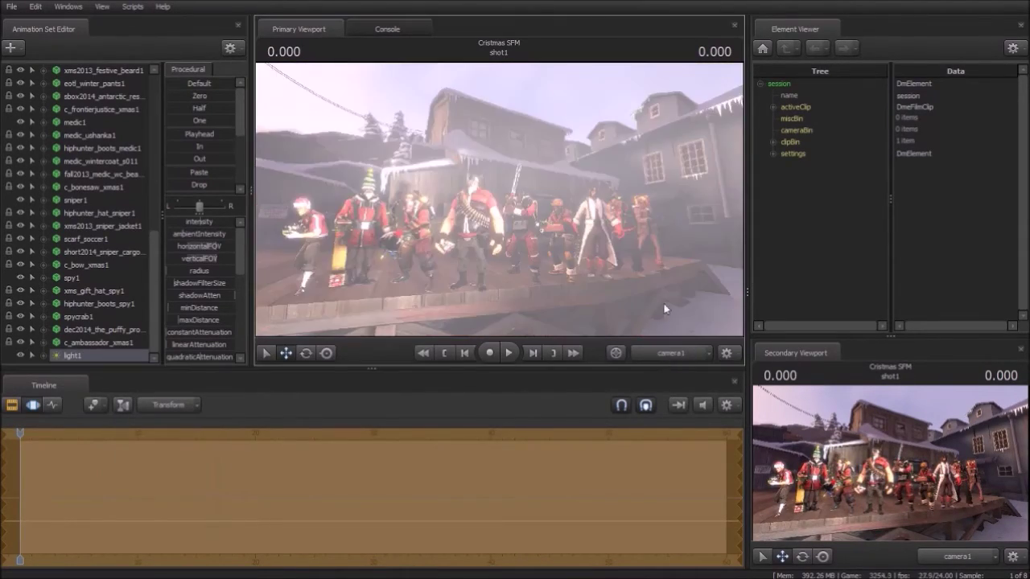
{"action": "left_click", "coordinate": [659, 351]}
{"action": "left_click_drag", "start_coordinate": [619, 273], "coordinate": [592, 274]}
{"action": "left_click_drag", "start_coordinate": [201, 222], "coordinate": [181, 222]}
{"action": "left_click", "coordinate": [645, 356]}
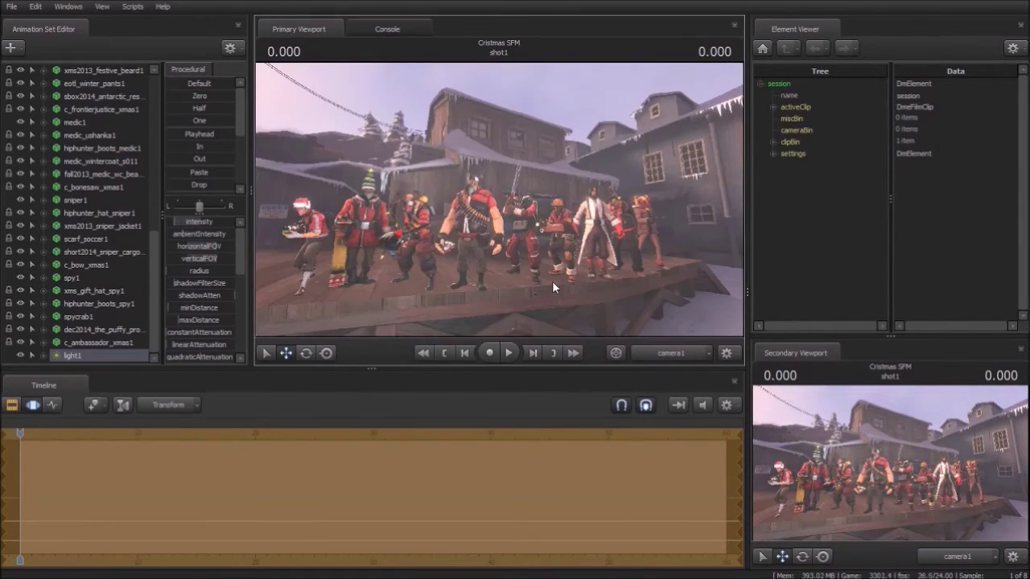
- Add a second light, aim it at the class lineup, and check the lighting through camera1
{"action": "left_click", "coordinate": [14, 49]}
{"action": "left_click", "coordinate": [84, 77]}
{"action": "mouse_move", "coordinate": [72, 355]}
{"action": "left_mouse_down"}
{"action": "mouse_move", "coordinate": [402, 257]}
{"action": "mouse_move", "coordinate": [450, 314]}
{"action": "mouse_move", "coordinate": [438, 269]}
{"action": "mouse_move", "coordinate": [406, 256]}
{"action": "left_mouse_up"}
{"action": "right_click", "coordinate": [82, 354]}
{"action": "left_click", "coordinate": [136, 433]}
{"action": "left_click", "coordinate": [672, 351]}
{"action": "mouse_move", "coordinate": [532, 217]}
{"action": "left_mouse_down"}
{"action": "mouse_move", "coordinate": [515, 221]}
{"action": "mouse_move", "coordinate": [533, 217]}
{"action": "left_mouse_up"}
{"action": "left_click", "coordinate": [659, 353]}
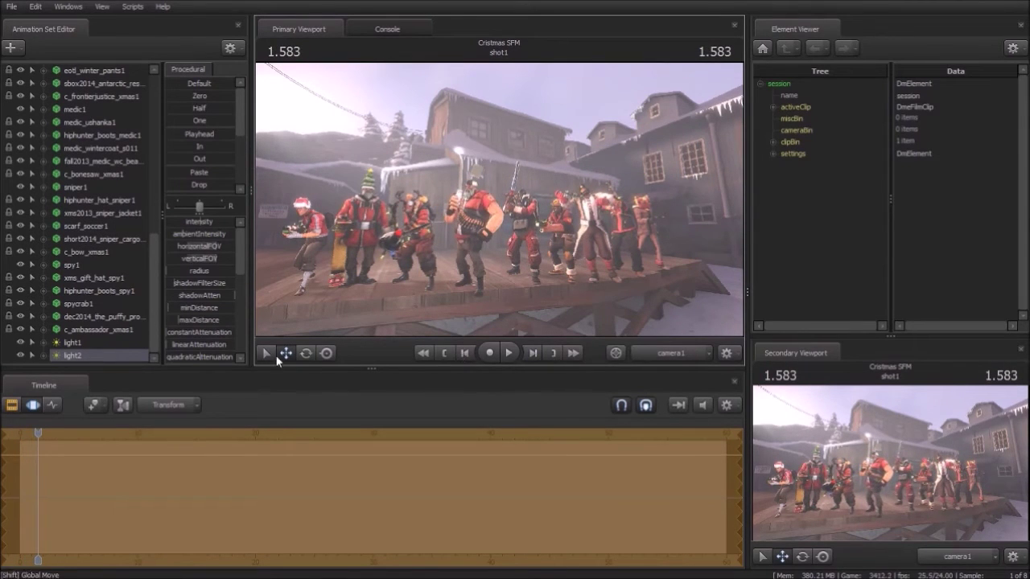
- Select heavy1 and adjust the pose of the Heavy in the middle of the lineup
{"action": "key", "text": "F2"}
{"action": "left_click", "coordinate": [654, 356]}
{"action": "left_click", "coordinate": [654, 356]}
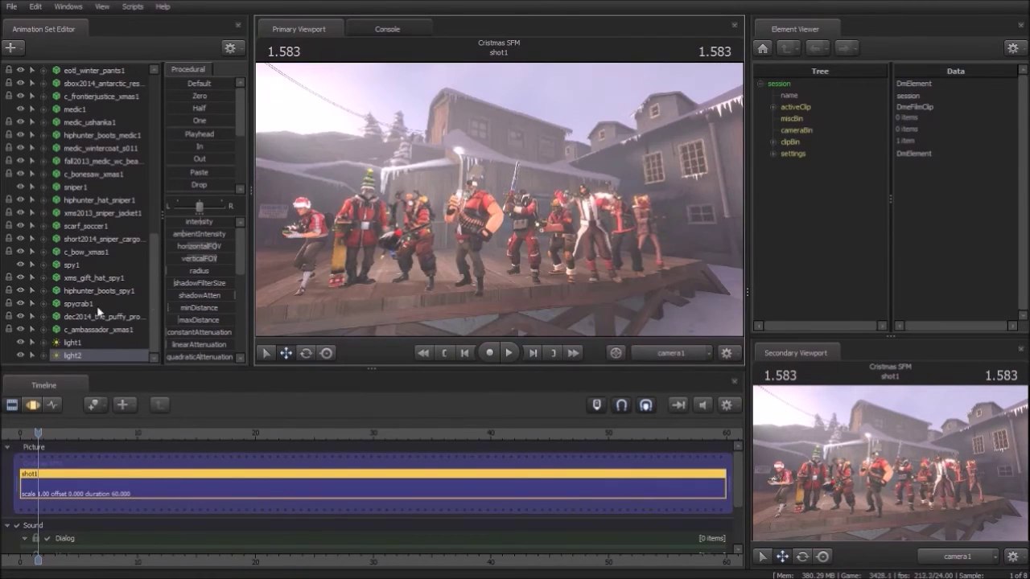
{"action": "scroll", "coordinate": [86, 105], "scroll_direction": "up", "scroll_amount": 6}
{"action": "left_click", "coordinate": [74, 110]}
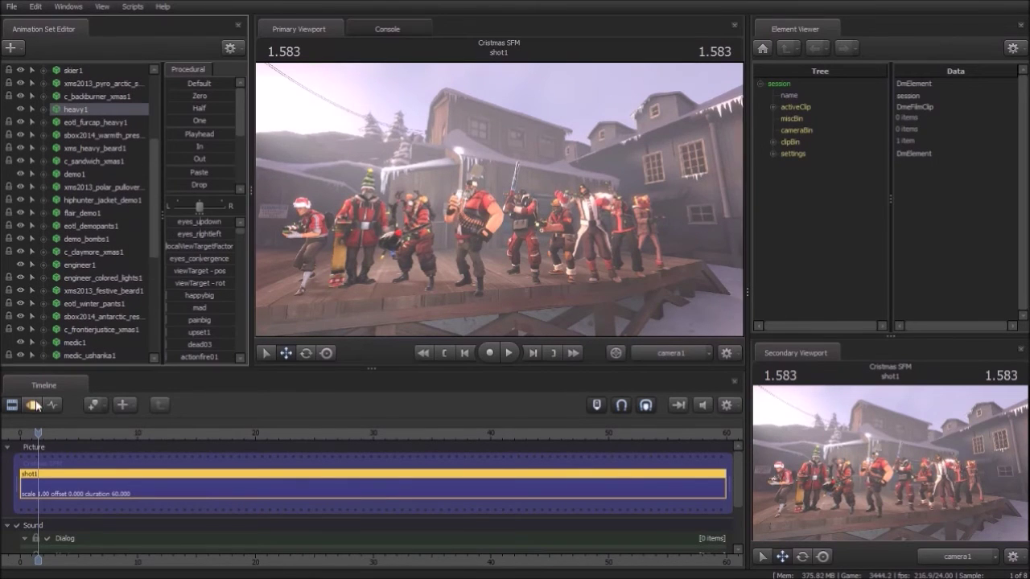
{"action": "key", "text": "F3"}
{"action": "key", "text": "F2"}
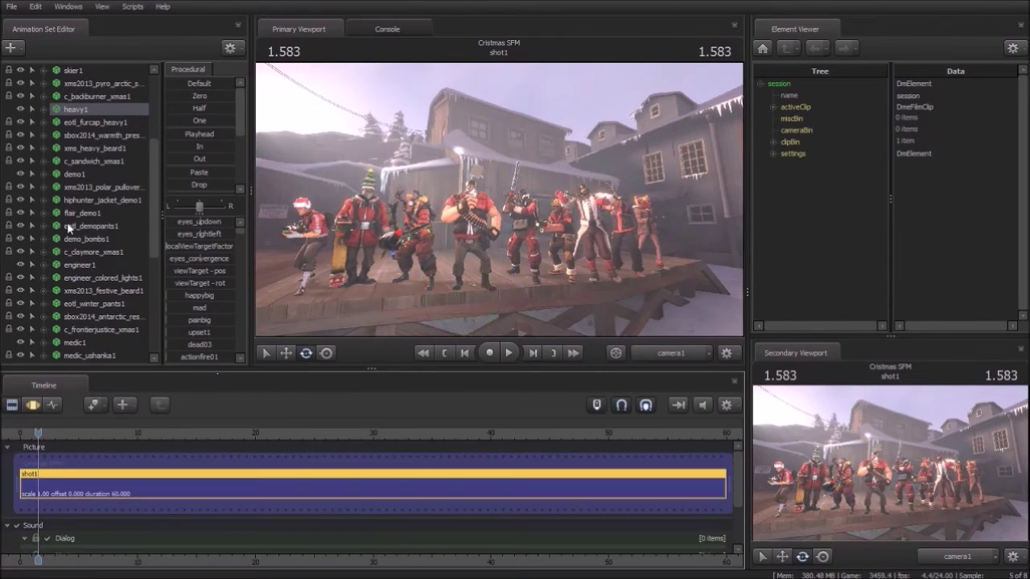
- Create a third light, aim it at the lineup from the front of the platform, and lower its intensity
{"action": "scroll", "coordinate": [67, 222], "scroll_direction": "down", "scroll_amount": 6}
{"action": "left_click", "coordinate": [80, 343]}
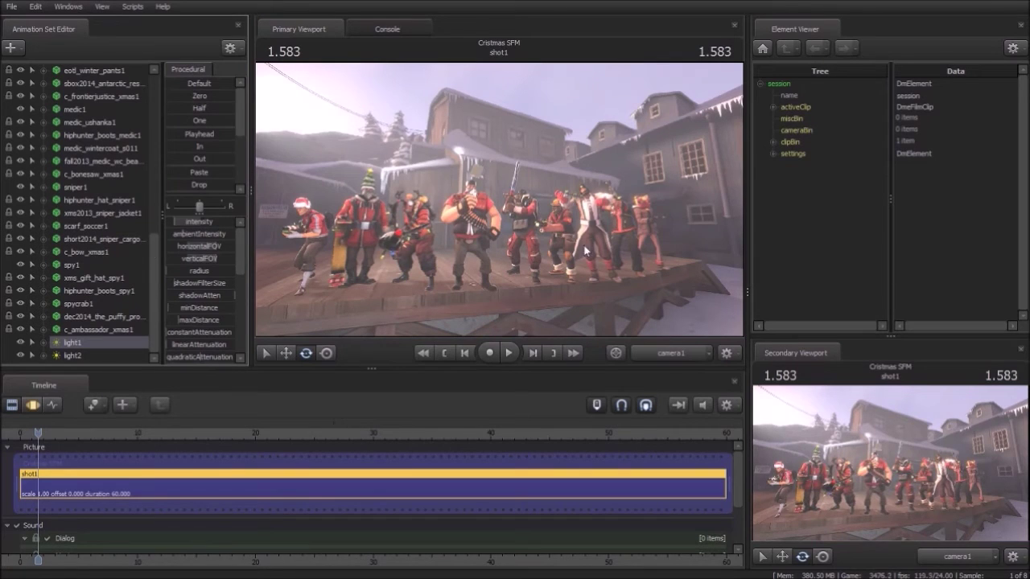
{"action": "left_click", "coordinate": [13, 49]}
{"action": "left_click", "coordinate": [129, 76]}
{"action": "left_click_drag", "start_coordinate": [76, 355], "coordinate": [355, 287]}
{"action": "left_click_drag", "start_coordinate": [493, 252], "coordinate": [477, 246]}
{"action": "key", "text": "s"}
{"action": "key", "text": "s"}
{"action": "left_click_drag", "start_coordinate": [199, 222], "coordinate": [169, 222]}
{"action": "left_click", "coordinate": [62, 359]}
- Reduce the red component of light3, toggle its volumetrics, and inspect the lights from the work camera
{"action": "scroll", "coordinate": [178, 312], "scroll_direction": "down", "scroll_amount": 5}
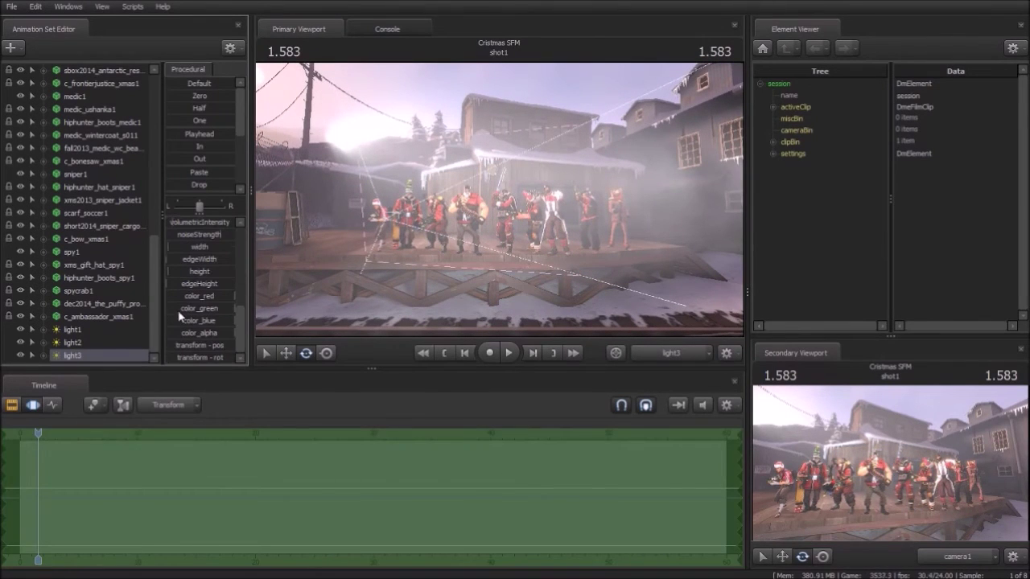
{"action": "left_click_drag", "start_coordinate": [178, 313], "coordinate": [174, 313]}
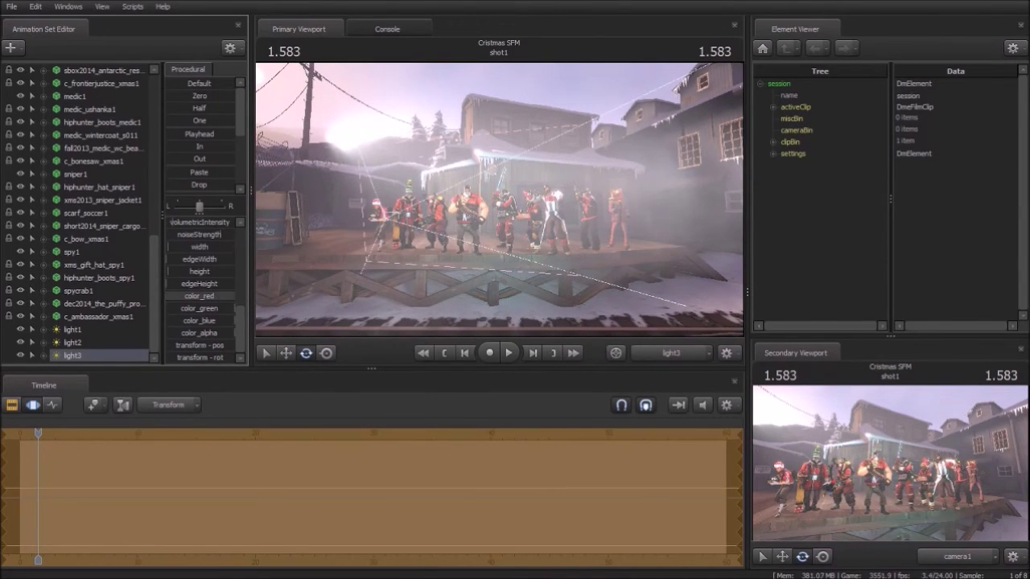
{"action": "right_click", "coordinate": [74, 356]}
{"action": "left_click", "coordinate": [153, 530]}
{"action": "left_click", "coordinate": [122, 331]}
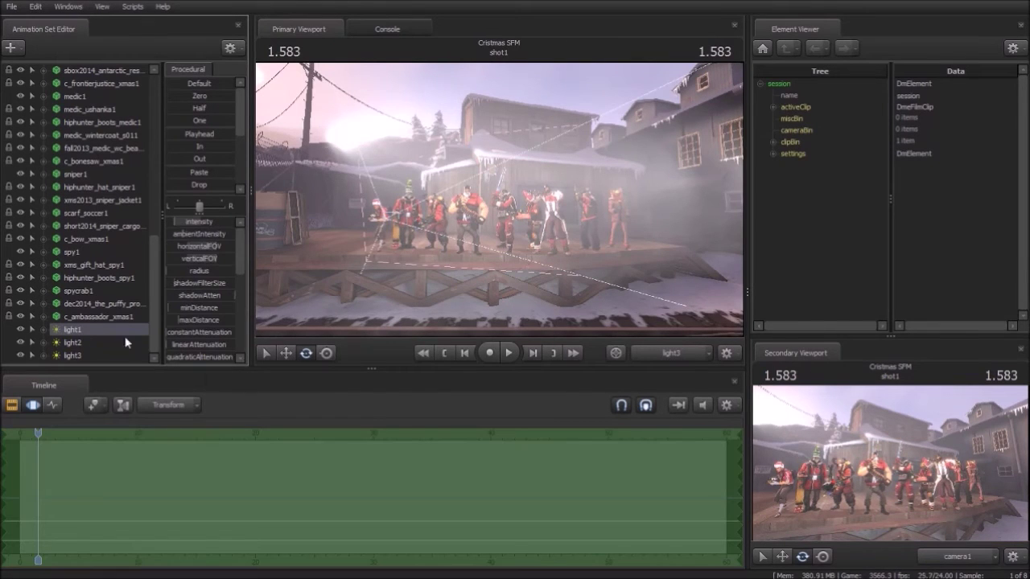
{"action": "left_click", "coordinate": [677, 353]}
{"action": "left_click_drag", "start_coordinate": [450, 270], "coordinate": [410, 271]}
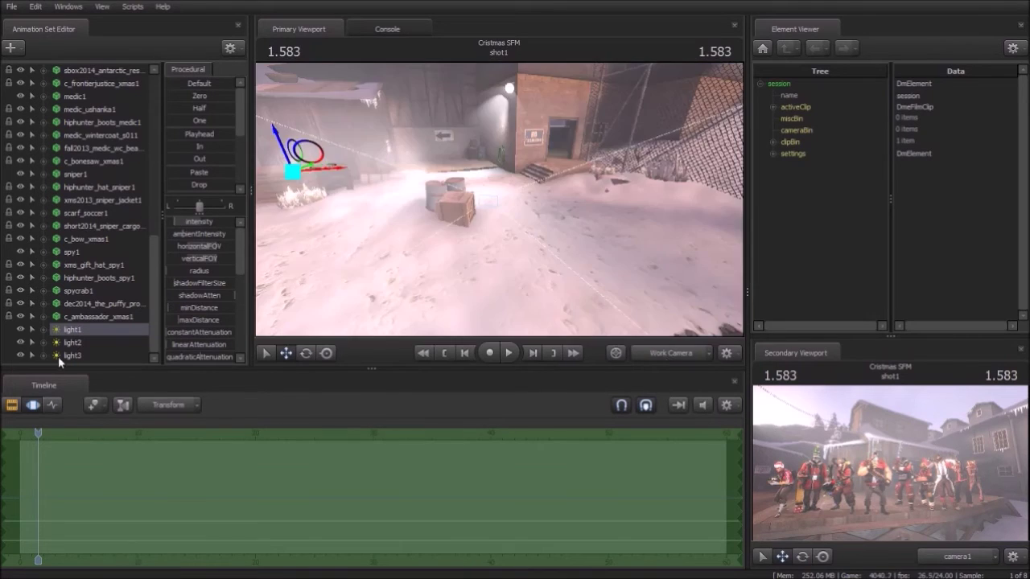
- Tint light3 cyan by lowering color_red and adjust its aim on the lineup
{"action": "left_click", "coordinate": [58, 356]}
{"action": "left_click_drag", "start_coordinate": [214, 298], "coordinate": [234, 321]}
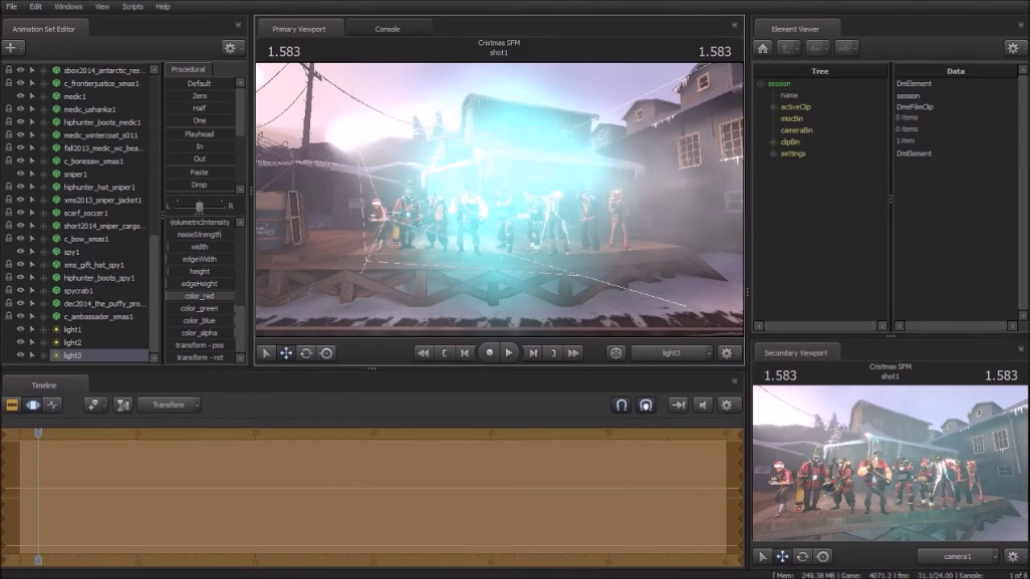
{"action": "mouse_move", "coordinate": [499, 200]}
{"action": "left_mouse_down"}
{"action": "mouse_move", "coordinate": [471, 235]}
{"action": "mouse_move", "coordinate": [492, 221]}
{"action": "mouse_move", "coordinate": [499, 193]}
{"action": "left_mouse_up"}
- Raise the volumetric intensity of light3 and check the glow through camera1
{"action": "left_click_drag", "start_coordinate": [242, 330], "coordinate": [242, 315]}
{"action": "mouse_move", "coordinate": [175, 265]}
{"action": "left_mouse_down"}
{"action": "mouse_move", "coordinate": [217, 266]}
{"action": "mouse_move", "coordinate": [189, 265]}
{"action": "left_mouse_up"}
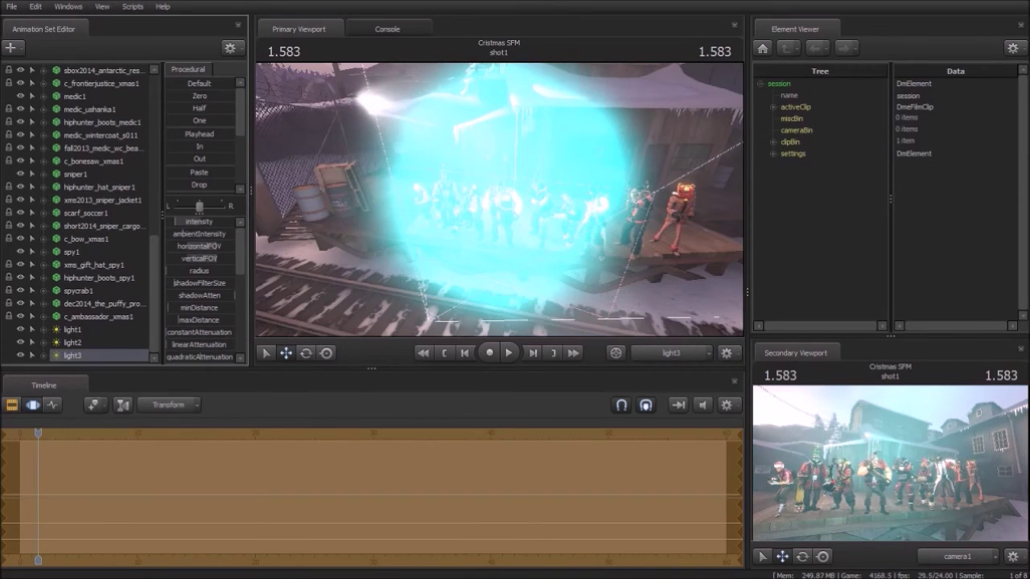
{"action": "left_click", "coordinate": [667, 355]}
{"action": "left_click", "coordinate": [667, 355]}
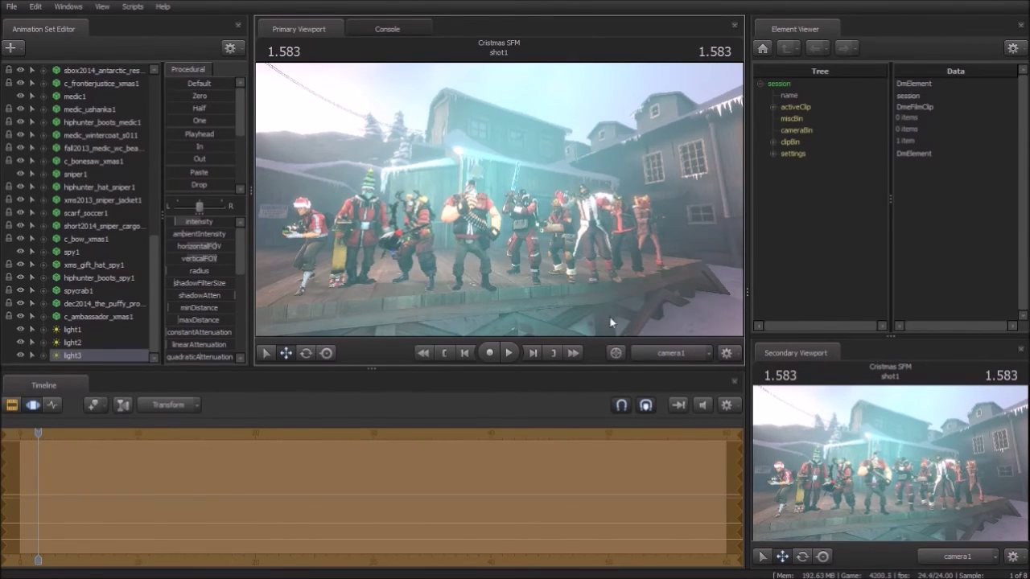
{"action": "left_click", "coordinate": [11, 48]}
{"action": "left_click", "coordinate": [69, 88]}
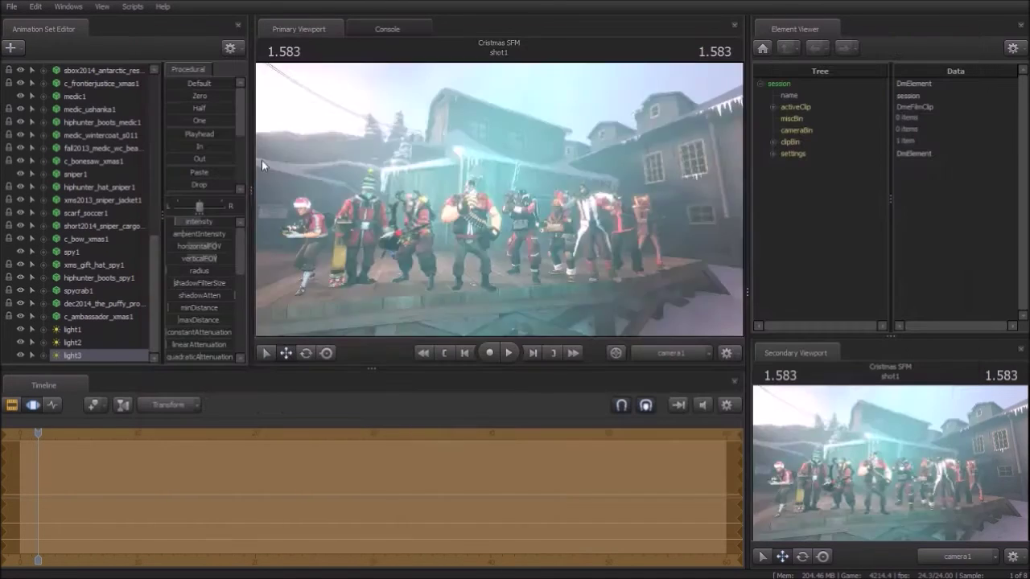
{"action": "left_click", "coordinate": [11, 48]}
{"action": "left_click", "coordinate": [322, 201]}
- Reduce the volumetric intensity of light3 and check the lighting of the lineup through camera1
{"action": "scroll", "coordinate": [205, 264], "scroll_direction": "down", "scroll_amount": 1}
{"action": "scroll", "coordinate": [225, 287], "scroll_direction": "down", "scroll_amount": 3}
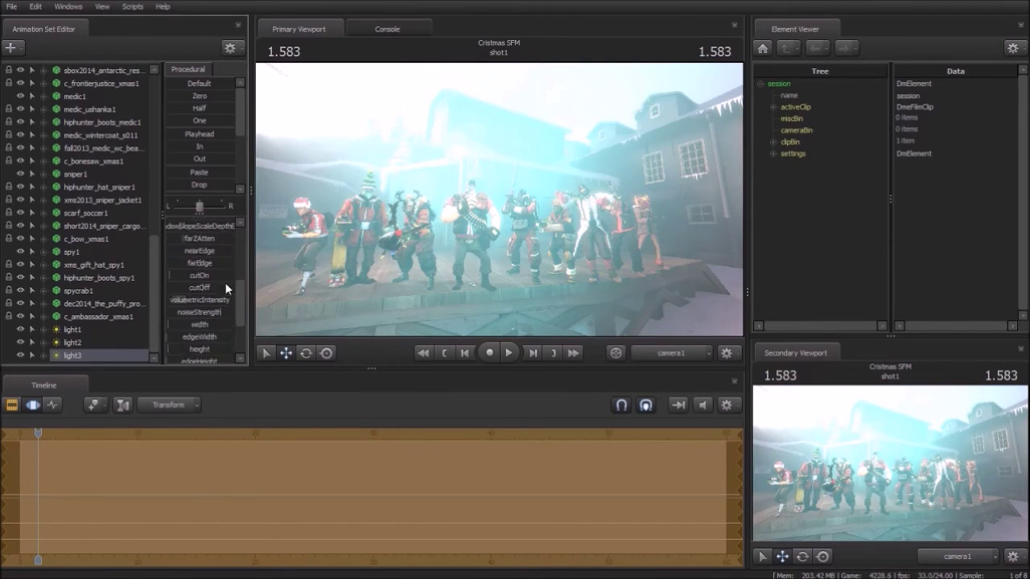
{"action": "mouse_move", "coordinate": [193, 262]}
{"action": "left_mouse_down"}
{"action": "mouse_move", "coordinate": [171, 261]}
{"action": "mouse_move", "coordinate": [234, 261]}
{"action": "mouse_move", "coordinate": [187, 261]}
{"action": "left_mouse_up"}
{"action": "left_click_drag", "start_coordinate": [97, 355], "coordinate": [510, 279]}
{"action": "left_click", "coordinate": [658, 351]}
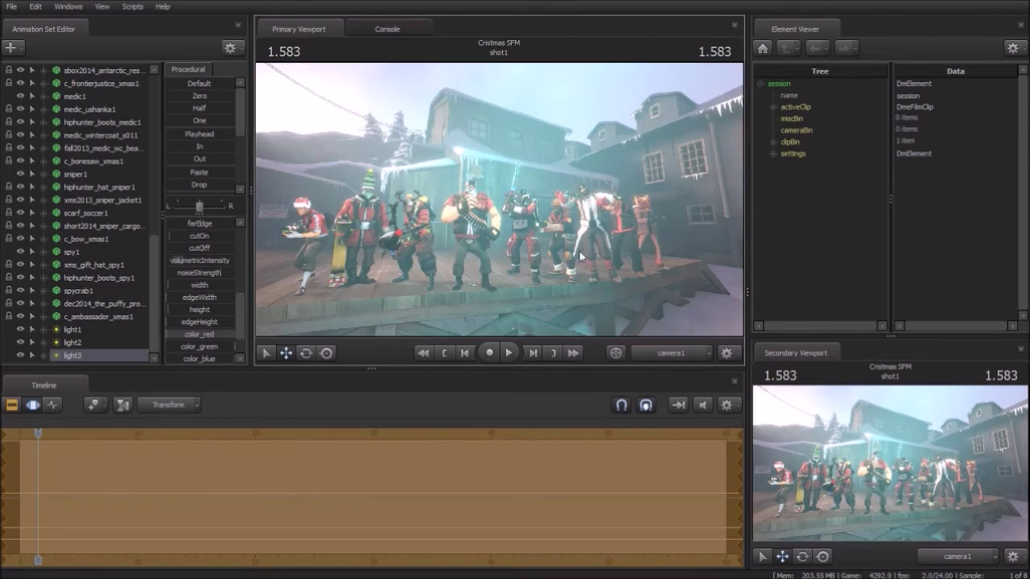
- Create a particle system from stormfront.pcf using env_snow_stormfront_001, with start time -5 and emission duration 60
{"action": "left_click", "coordinate": [12, 48]}
{"action": "left_click", "coordinate": [42, 102]}
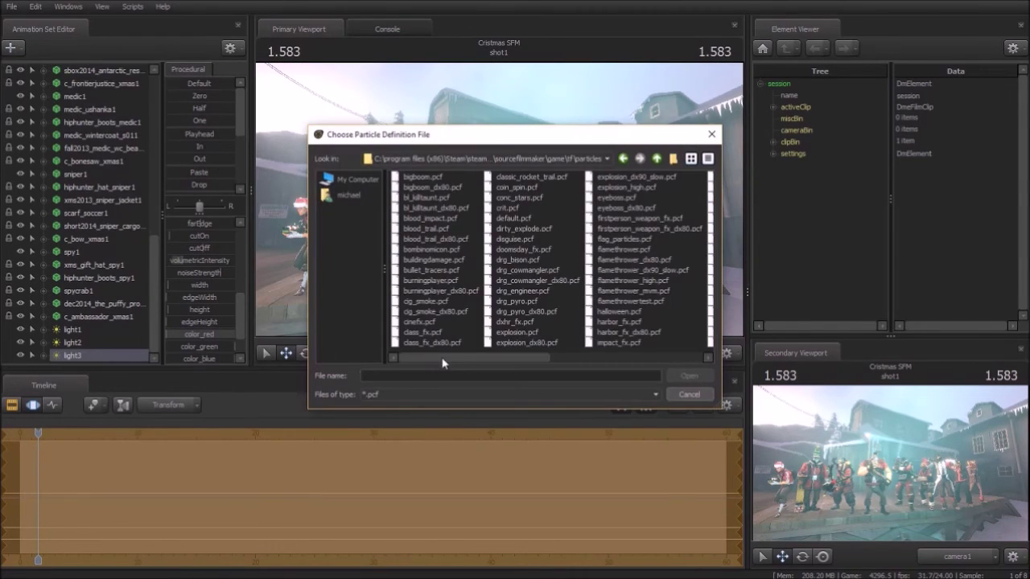
{"action": "left_click_drag", "start_coordinate": [443, 358], "coordinate": [593, 354]}
{"action": "double_click", "coordinate": [674, 207]}
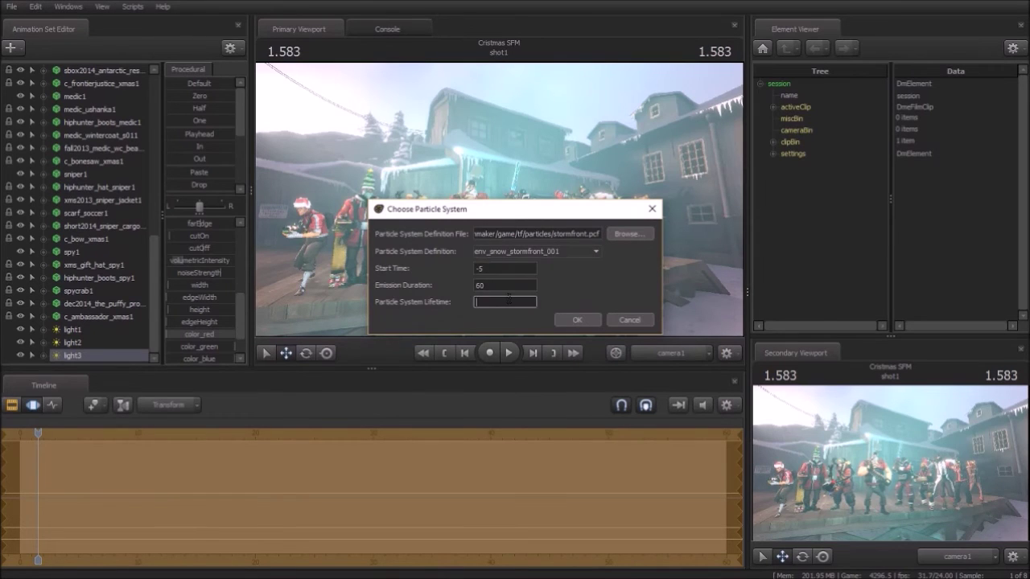
{"action": "left_click", "coordinate": [577, 319]}
- Try to reposition the env_snow_stormfront_001 particle system on the map using the work camera
{"action": "key", "text": "s"}
{"action": "scroll", "coordinate": [106, 227], "scroll_direction": "down", "scroll_amount": 1}
{"action": "left_click", "coordinate": [92, 343]}
{"action": "left_click_drag", "start_coordinate": [499, 200], "coordinate": [378, 298]}
{"action": "left_click", "coordinate": [105, 359]}
{"action": "left_click_drag", "start_coordinate": [451, 258], "coordinate": [563, 153]}
{"action": "left_click_drag", "start_coordinate": [401, 255], "coordinate": [398, 256]}
{"action": "left_click_drag", "start_coordinate": [499, 200], "coordinate": [644, 197]}
{"action": "left_click_drag", "start_coordinate": [292, 193], "coordinate": [381, 186]}
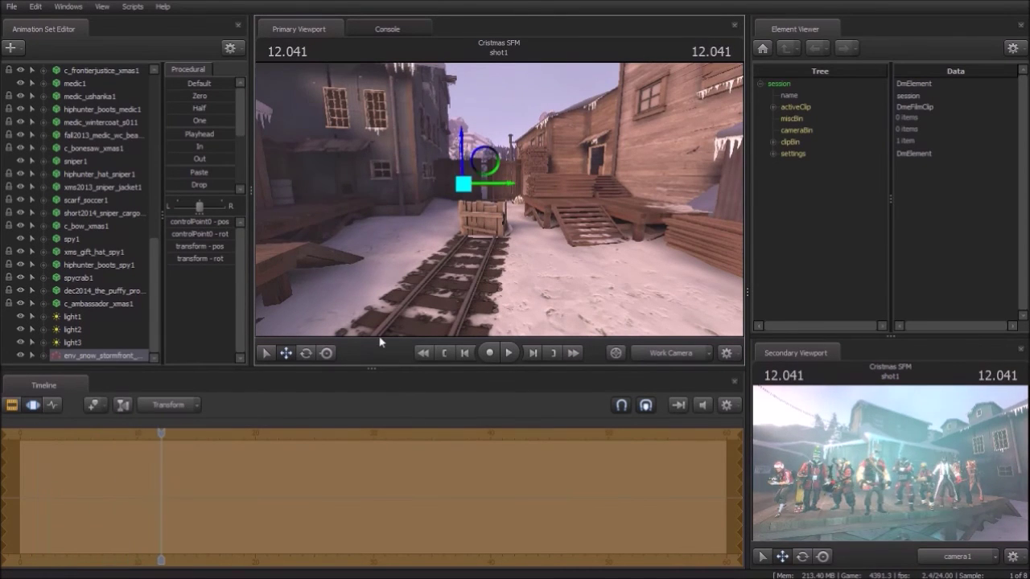
{"action": "left_click_drag", "start_coordinate": [499, 200], "coordinate": [483, 185]}
- Undo the snow particle system's moves and its creation, and return to the camera1 view near the shot's start
{"action": "key", "text": "ctrl+z"}
{"action": "key", "text": "ctrl+z"}
{"action": "key", "text": "ctrl+z"}
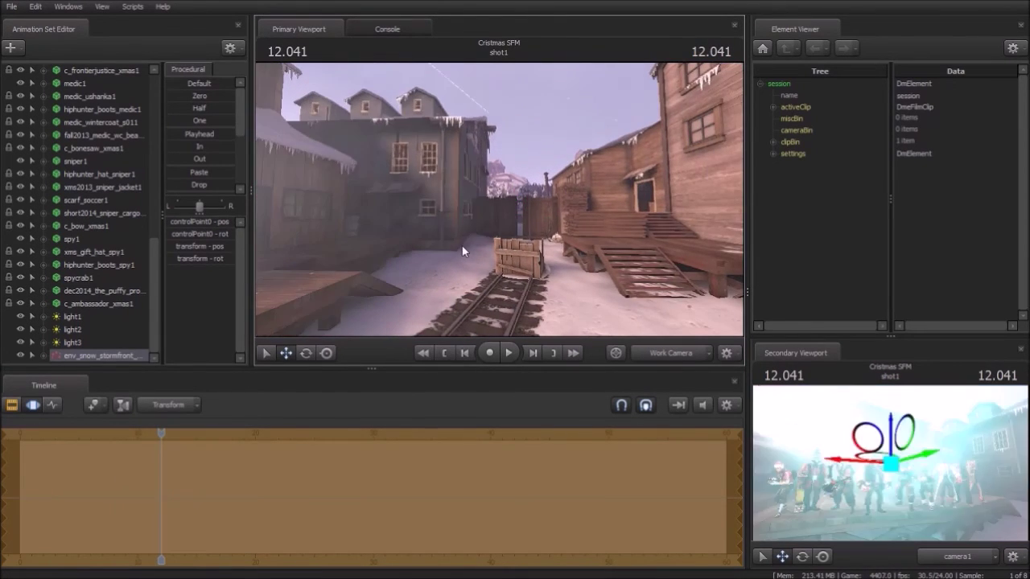
{"action": "left_click", "coordinate": [465, 354]}
{"action": "key", "text": "space"}
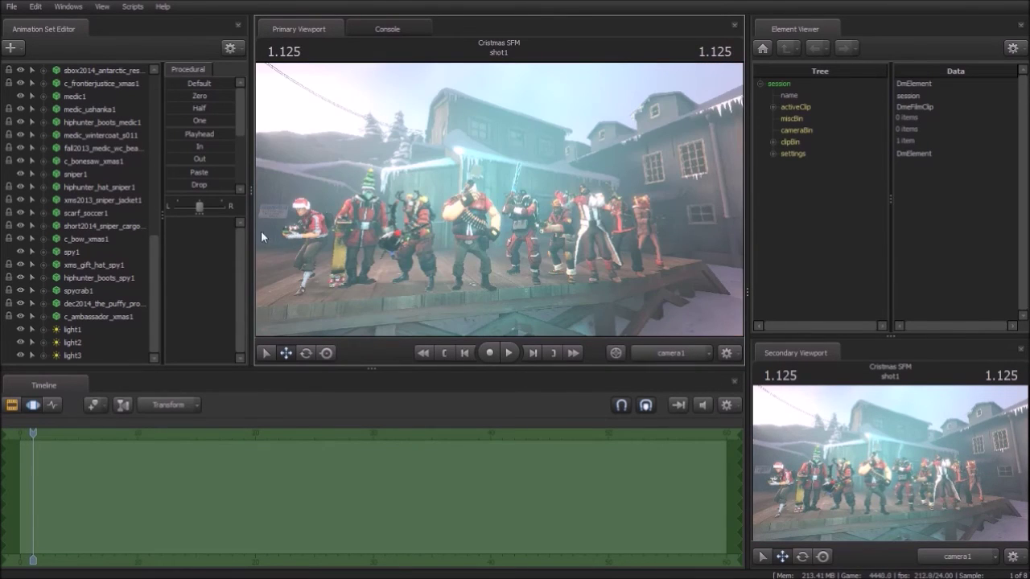
- Examine the particle systems available in the xms.pcf definition file for a new particle system
{"action": "left_click", "coordinate": [11, 54]}
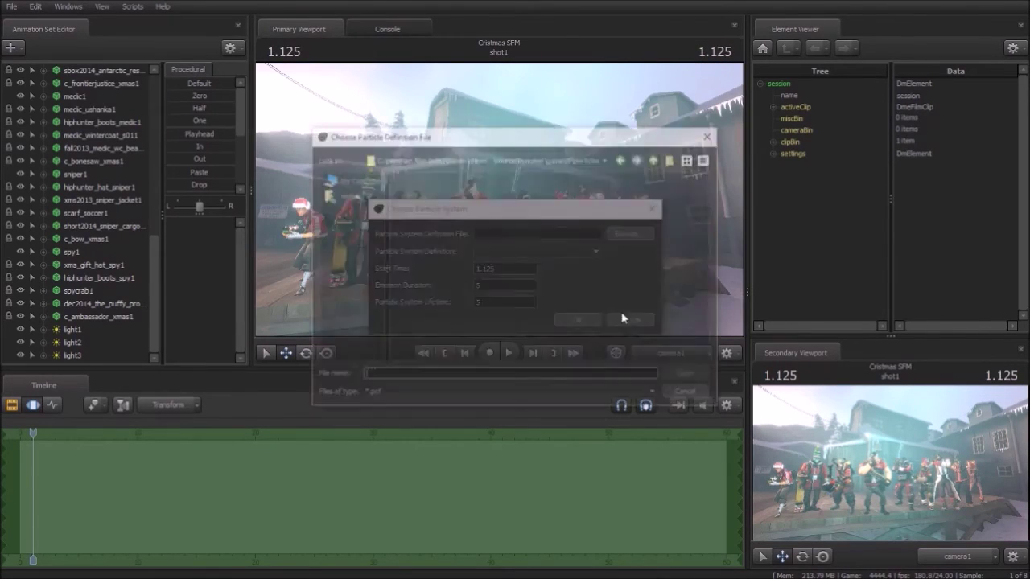
{"action": "scroll", "coordinate": [660, 226], "scroll_direction": "down", "scroll_amount": 5}
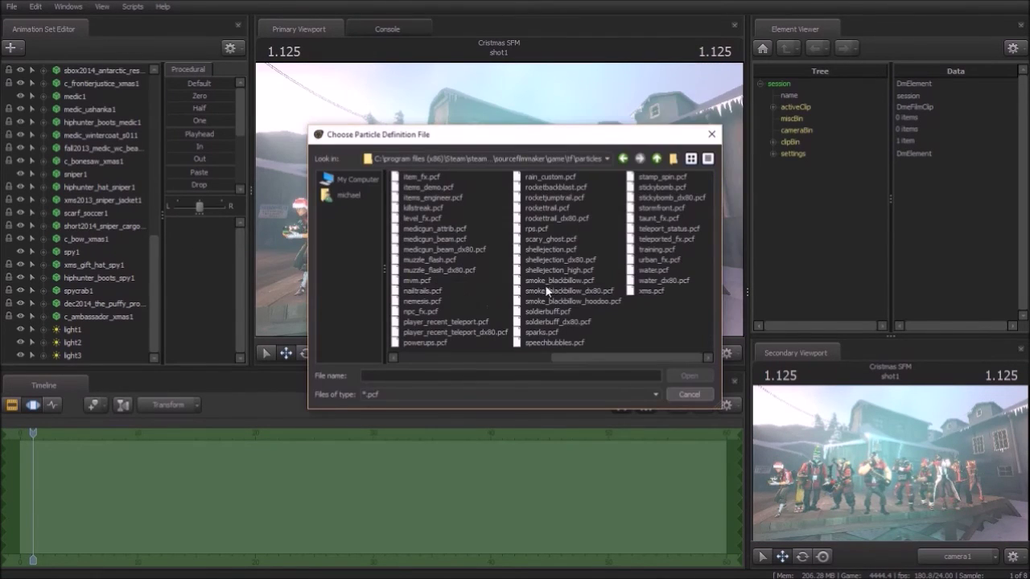
{"action": "double_click", "coordinate": [650, 291]}
{"action": "left_click", "coordinate": [553, 253]}
{"action": "scroll", "coordinate": [553, 264], "scroll_direction": "down", "scroll_amount": 4}
{"action": "scroll", "coordinate": [550, 322], "scroll_direction": "up", "scroll_amount": 4}
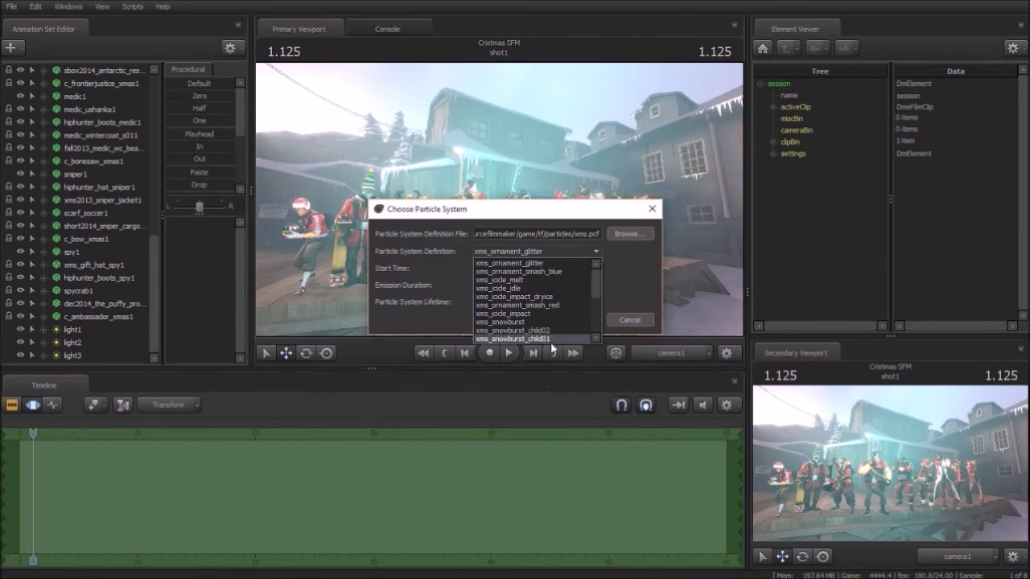
{"action": "left_click", "coordinate": [607, 278]}
- Create a particle system from stormfront.pcf using env_snow_stormfront_001, with start time -5, emission duration 60 and lifetime 99
{"action": "left_click", "coordinate": [630, 234]}
{"action": "left_click_drag", "start_coordinate": [485, 358], "coordinate": [638, 362]}
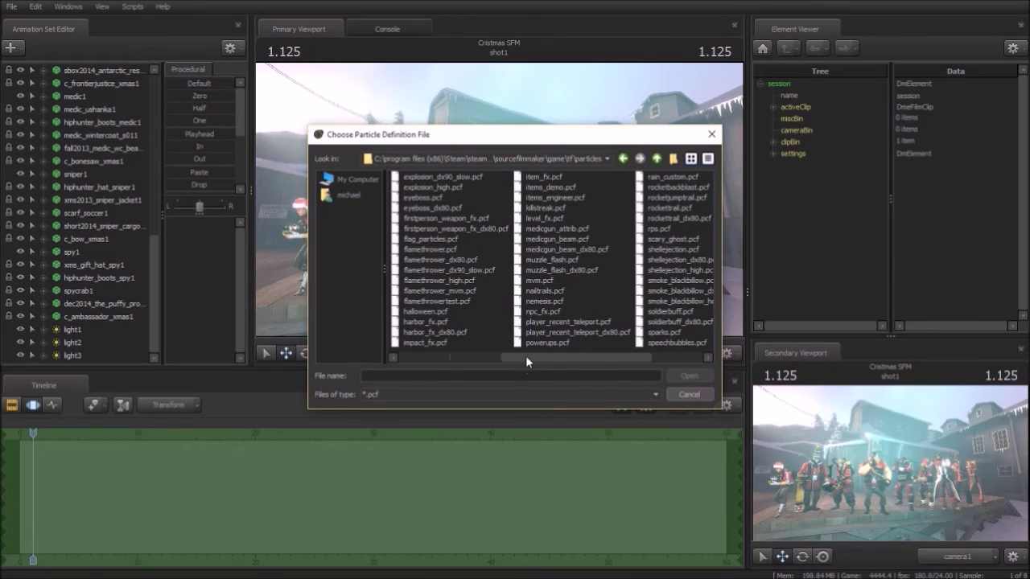
{"action": "left_click", "coordinate": [378, 375]}
{"action": "left_click", "coordinate": [672, 286]}
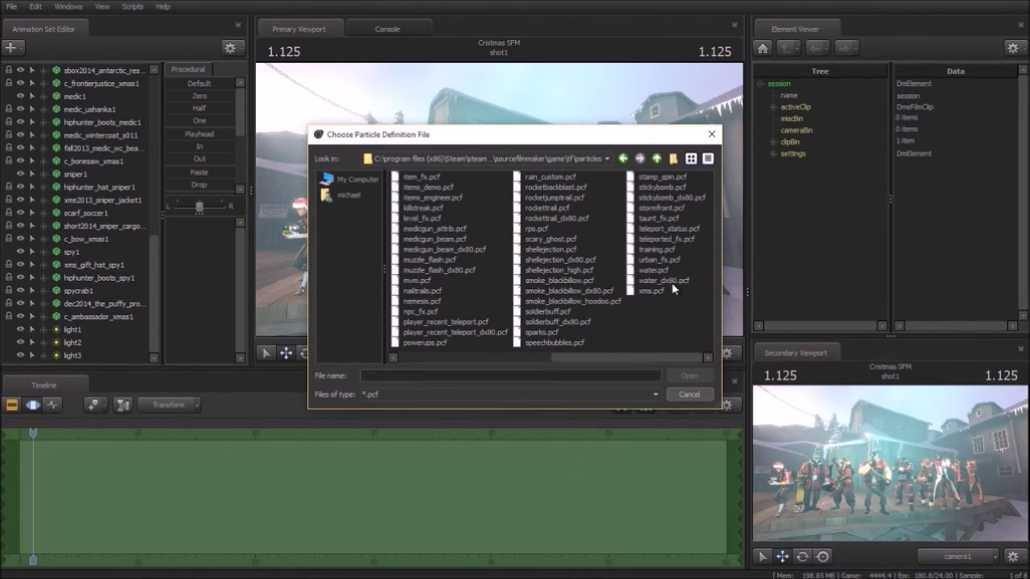
{"action": "double_click", "coordinate": [660, 209]}
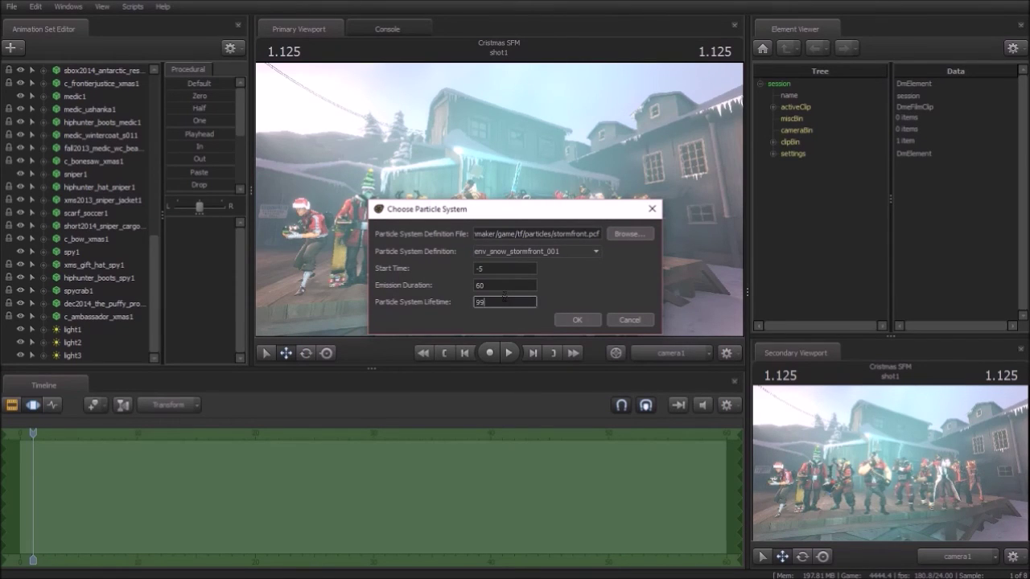
{"action": "key", "text": "Return"}
- Play the shot through camera1 and step back through its frames to check the snow effect on the lineup
{"action": "left_click", "coordinate": [410, 242]}
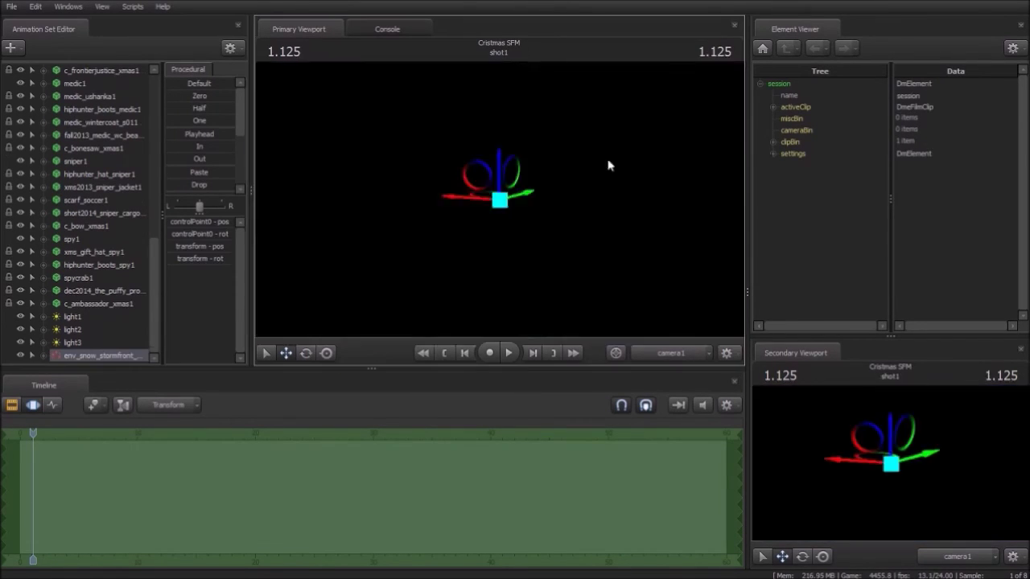
{"action": "scroll", "coordinate": [214, 274], "scroll_direction": "up", "scroll_amount": 2}
{"action": "key", "text": "space"}
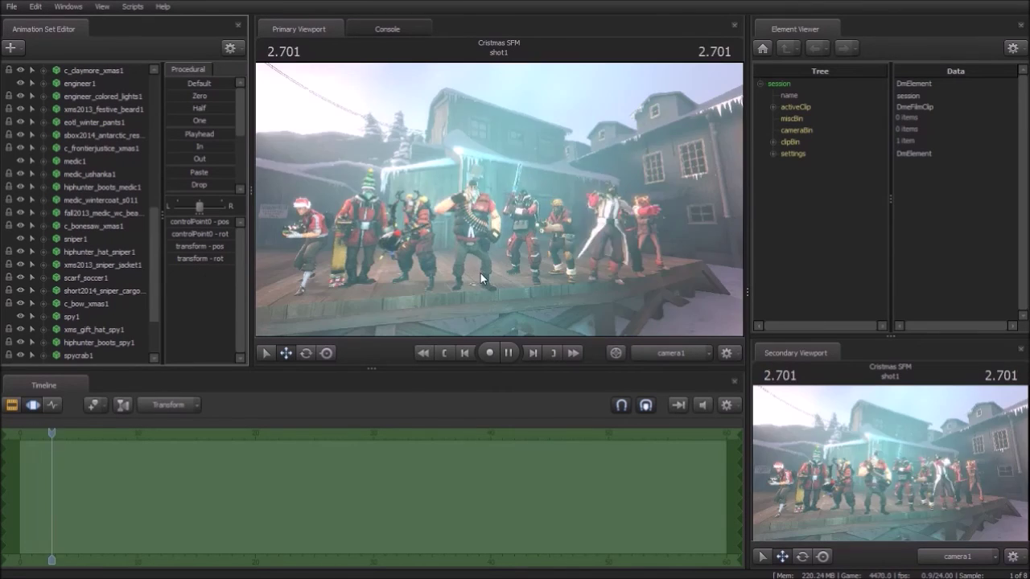
{"action": "key", "text": "space"}
{"action": "key", "text": "Left"}
{"action": "key", "text": "Left"}
{"action": "key", "text": "Left"}
{"action": "key", "text": "Left"}
{"action": "key", "text": "Left"}
{"action": "key", "text": "Left"}
{"action": "key", "text": "Left"}
{"action": "key", "text": "Left"}
{"action": "key", "text": "Left"}
{"action": "key", "text": "Left"}
{"action": "key", "text": "Left"}
{"action": "key", "text": "Left"}
{"action": "key", "text": "Left"}
{"action": "key", "text": "Left"}
{"action": "key", "text": "Left"}
{"action": "key", "text": "Left"}
{"action": "key", "text": "Left"}
{"action": "key", "text": "Left"}
{"action": "key", "text": "Left"}
{"action": "key", "text": "Left"}
{"action": "key", "text": "Left"}
{"action": "key", "text": "Left"}
{"action": "key", "text": "Left"}
{"action": "key", "text": "Left"}
{"action": "key", "text": "Left"}
{"action": "key", "text": "Left"}
{"action": "key", "text": "Left"}
{"action": "key", "text": "Left"}
{"action": "key", "text": "Left"}
{"action": "key", "text": "Left"}
{"action": "key", "text": "Left"}
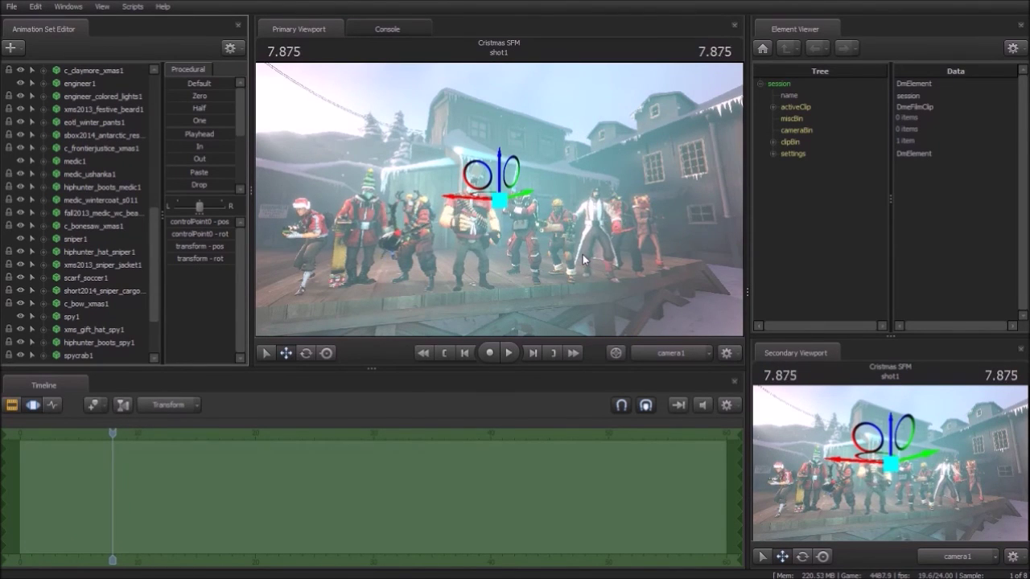